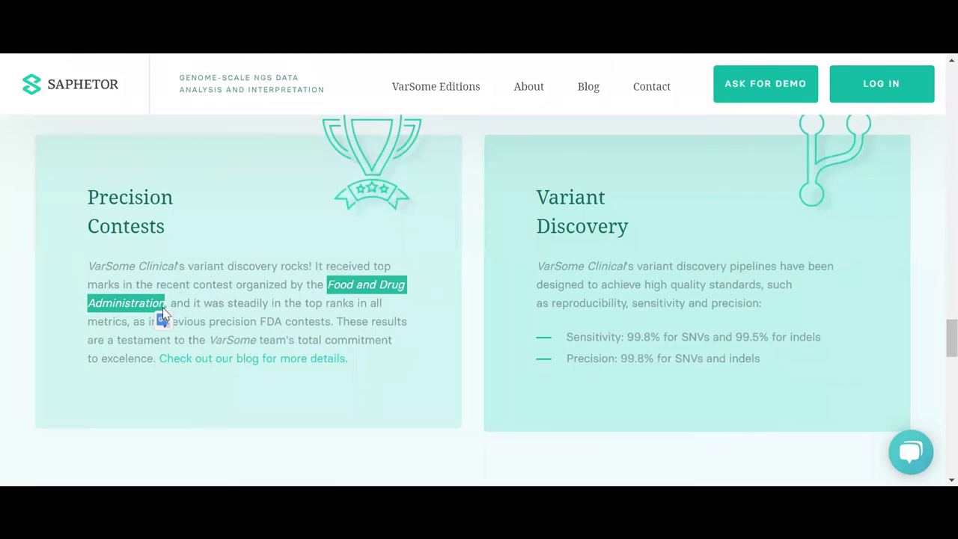
Step: Examine the precision contest text and the sensitivity and precision figures for variant discovery on the Saphetor page
click(315, 283)
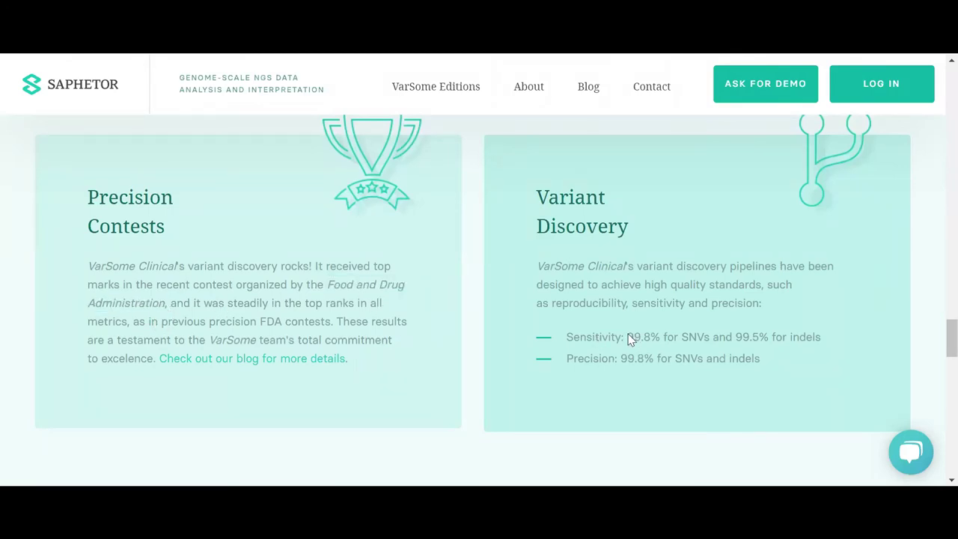
drag(631, 336, 649, 339)
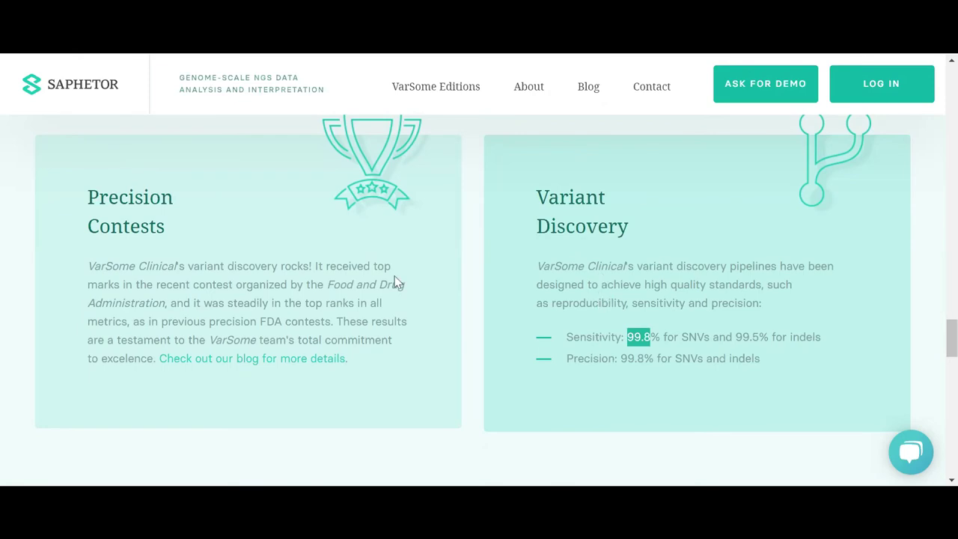
drag(93, 266, 205, 266)
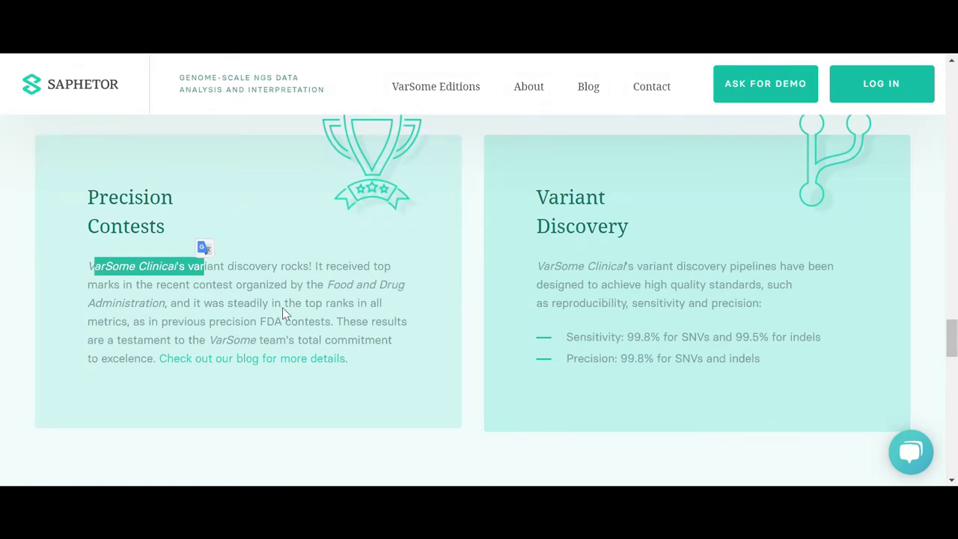
scroll(289, 310, down, 2)
scroll(937, 303, up, 6)
drag(937, 304, 934, 100)
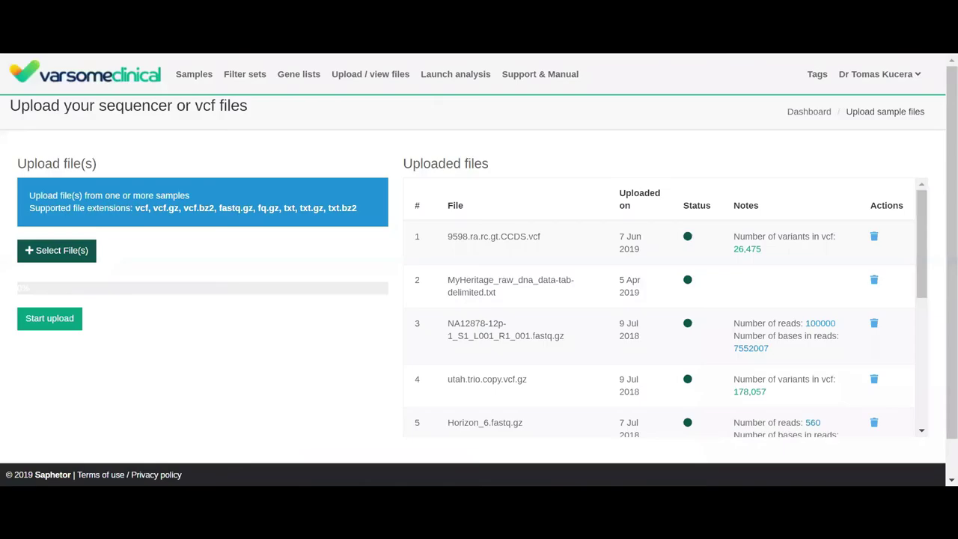
Step: Open the file chooser for uploading sample files and close it without selecting a file
click(455, 74)
click(49, 255)
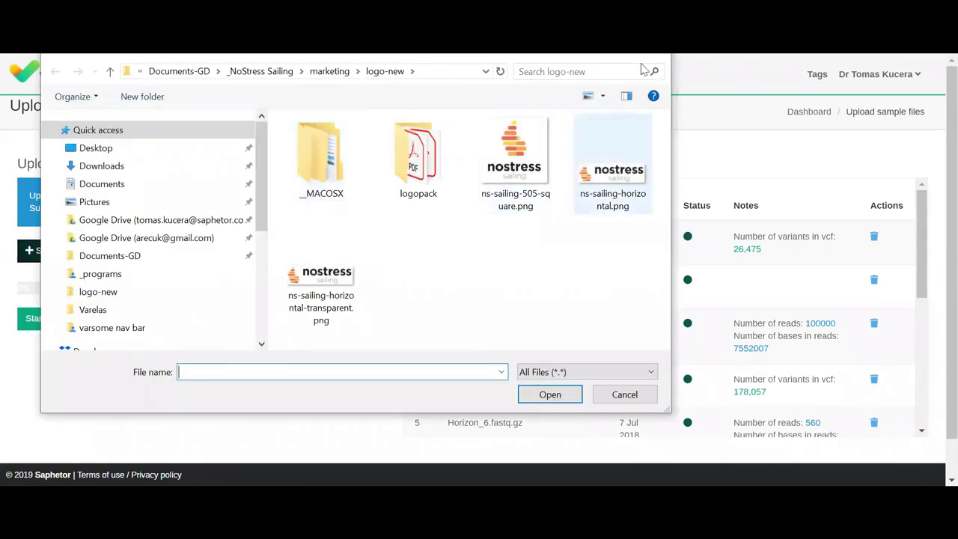
click(657, 58)
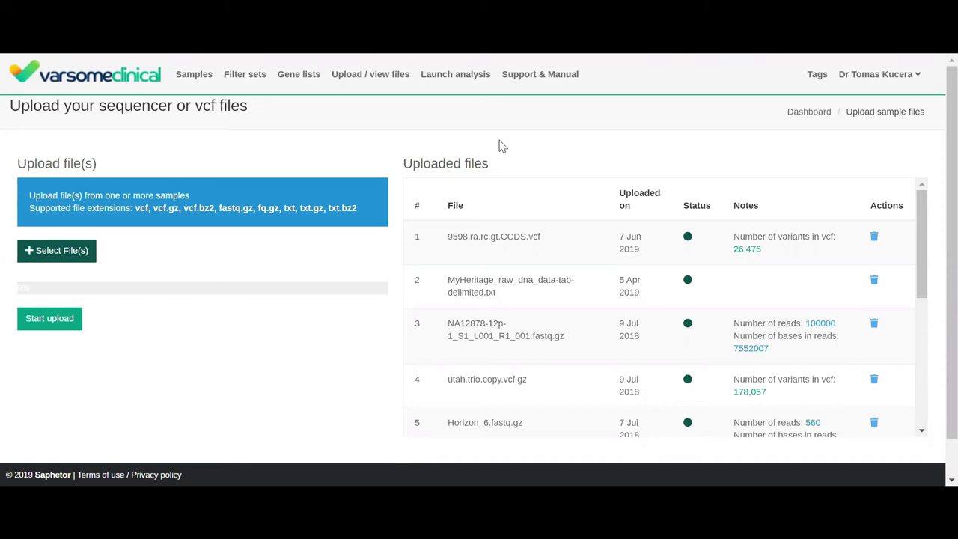
Step: Start a new sample analysis from FASTQ files
mouse_move(449, 78)
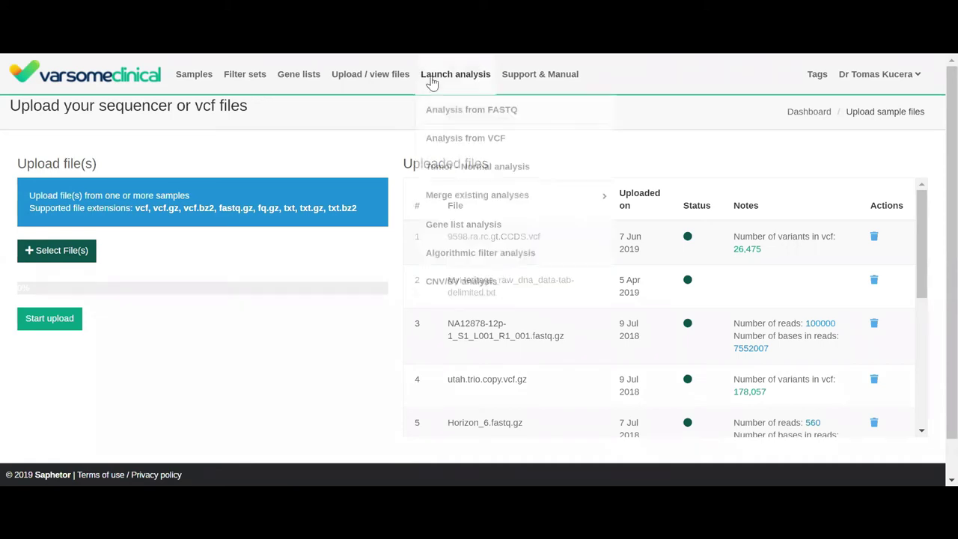
click(465, 116)
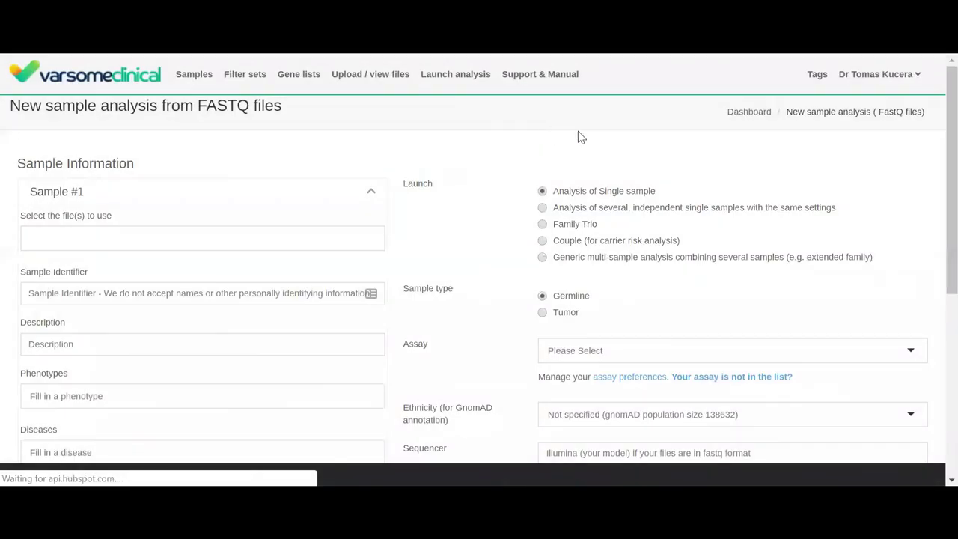
mouse_move(468, 83)
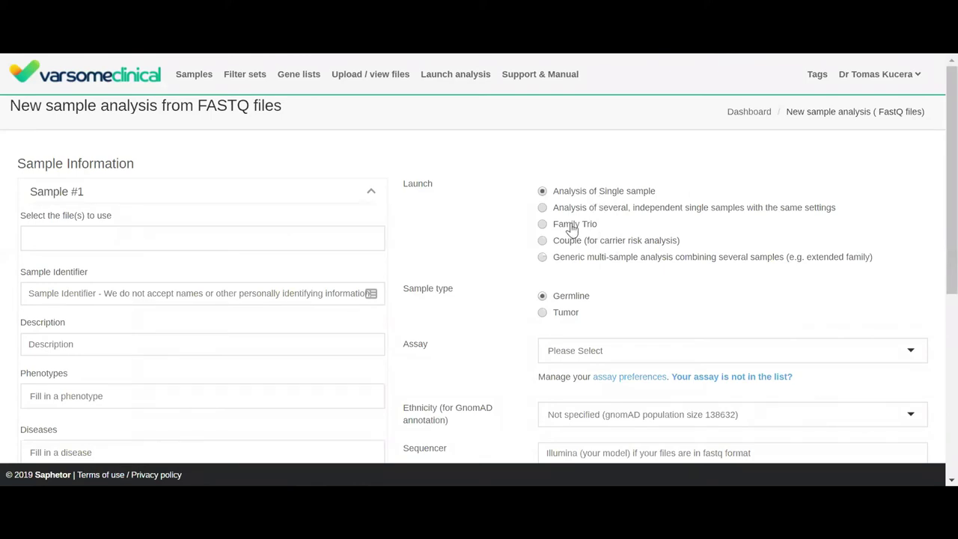
Step: Try the Family Trio and Couple launch types and the Tumor sample type, returning to Analysis of Single sample and Germline
click(570, 227)
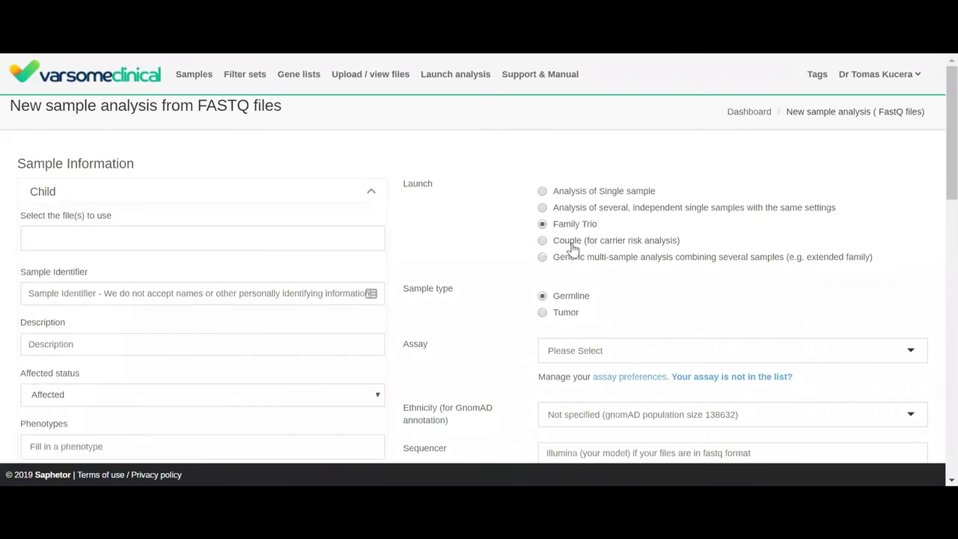
click(574, 244)
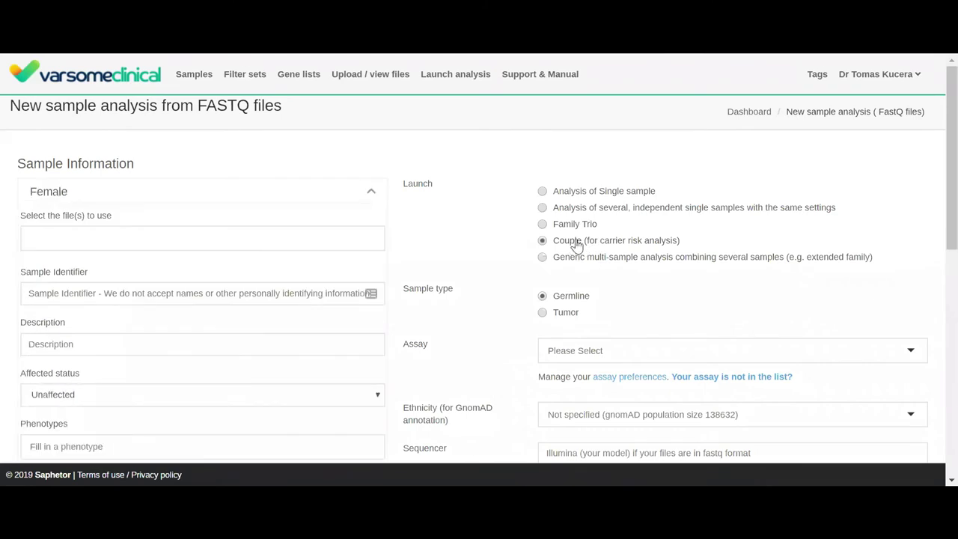
click(580, 198)
scroll(706, 273, down, 1)
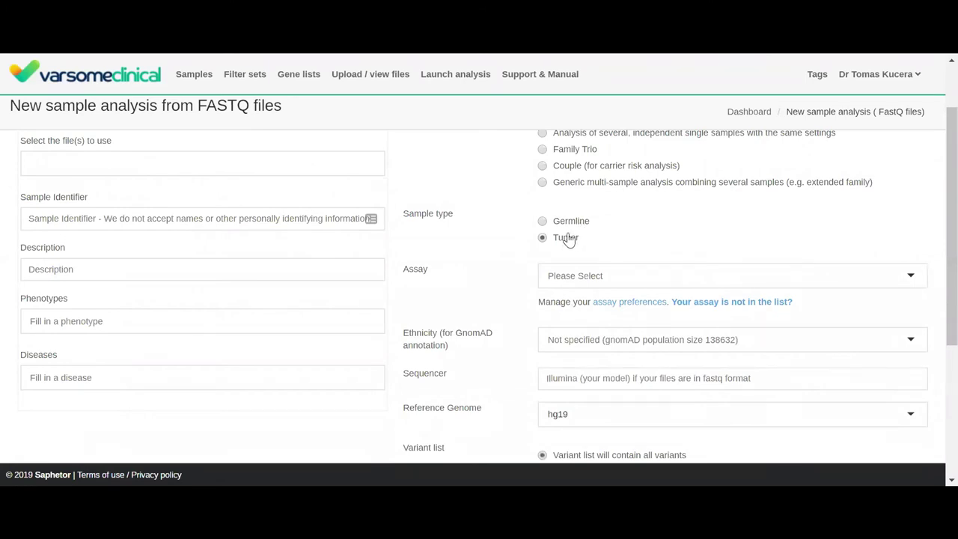
click(570, 222)
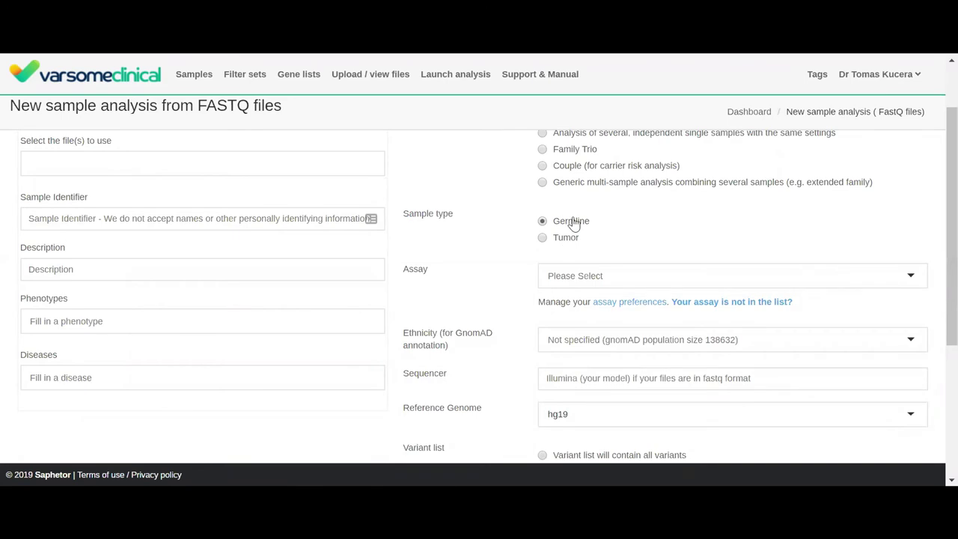
Step: Search the assay list for "herita" and clear the search text
scroll(935, 250, down, 1)
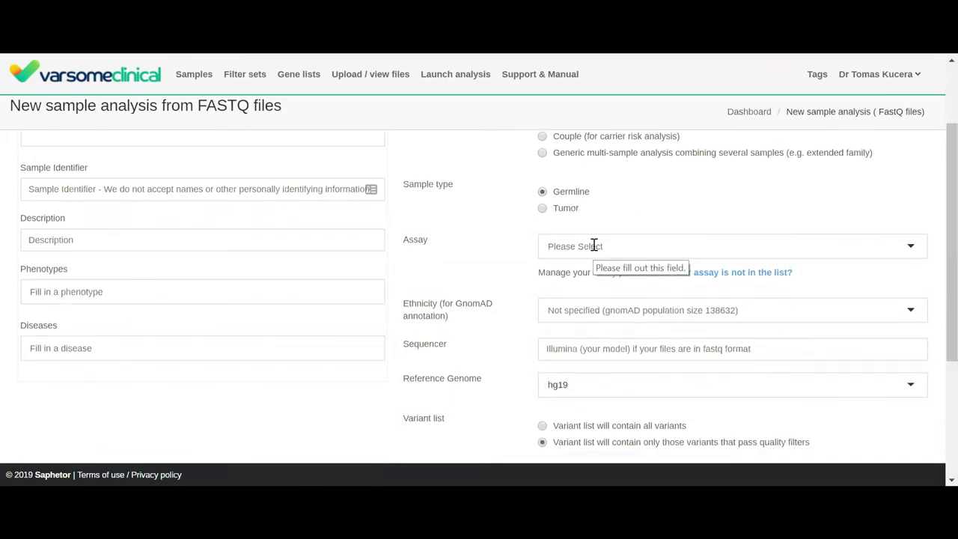
click(593, 248)
text(heri)
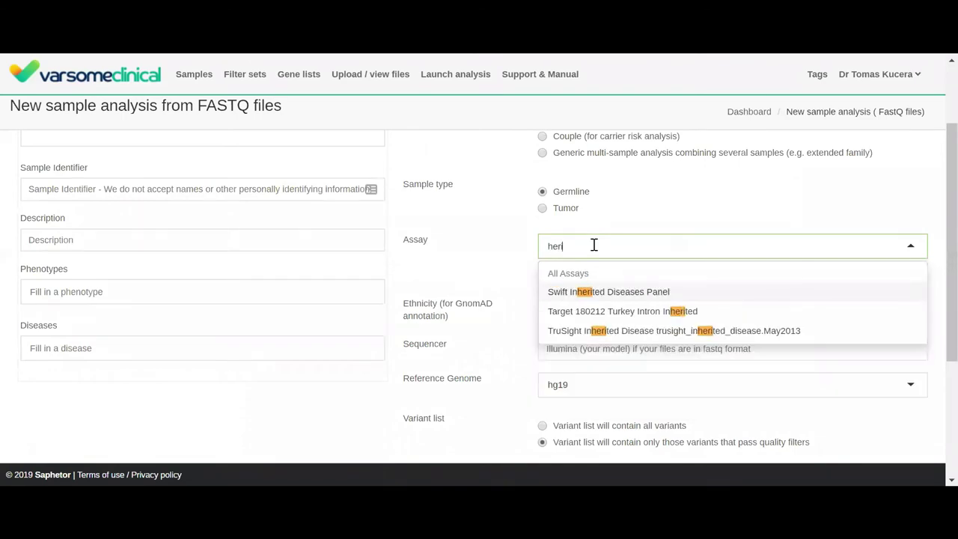
text(tas)
key(BackSpace)
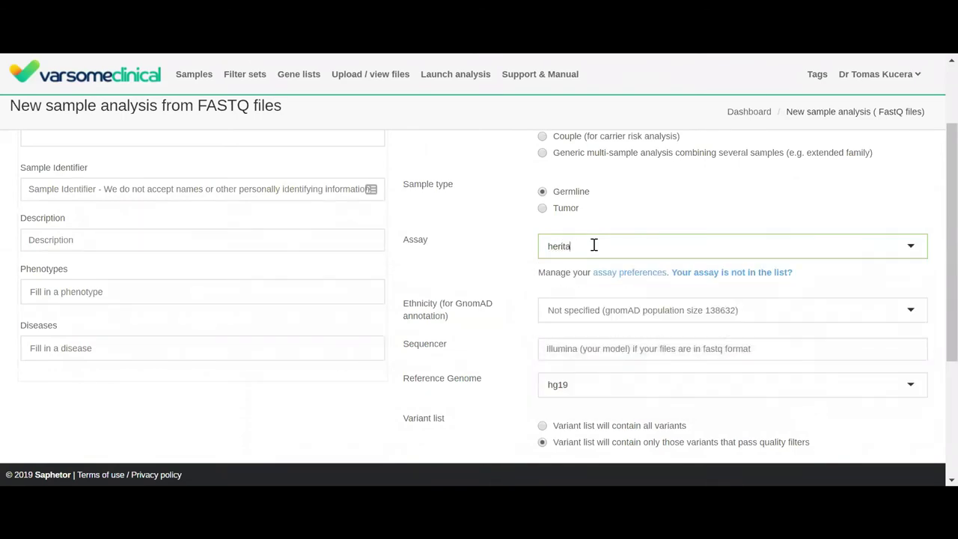
key(BackSpace)
key(BackSpace)
key(BackSpace)
key(BackSpace)
key(BackSpace)
key(BackSpace)
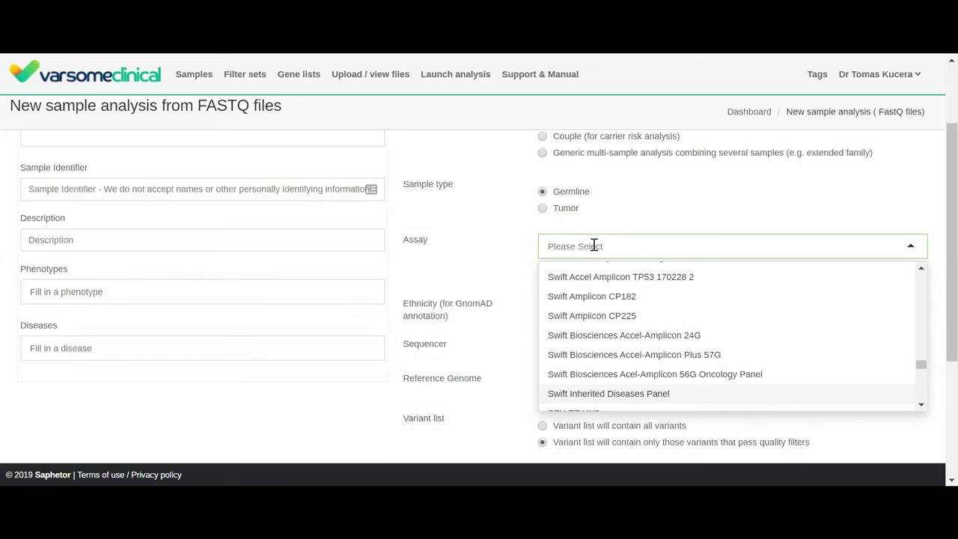
Step: Search the assay list for "heritas", clear the search text and close the list
text(heritas)
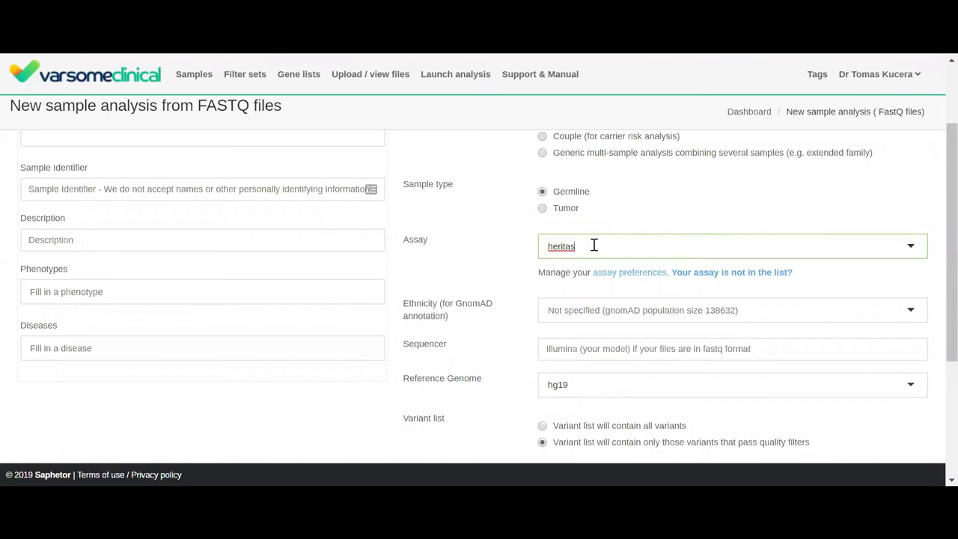
key(BackSpace)
key(BackSpace)
key(BackSpace)
key(BackSpace)
key(BackSpace)
key(BackSpace)
key(BackSpace)
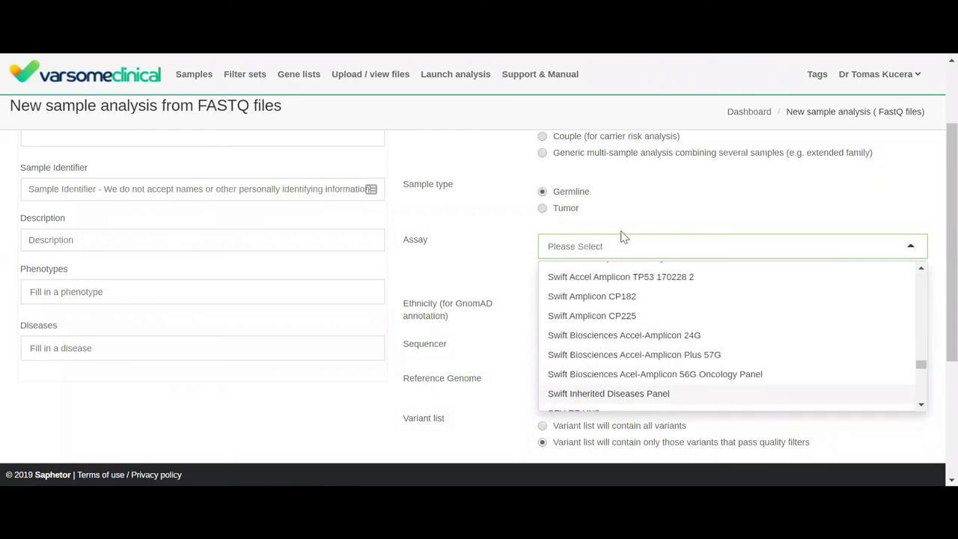
click(642, 217)
Step: Look at the assays offered for the analysis and close the list without choosing one
scroll(645, 213, down, 1)
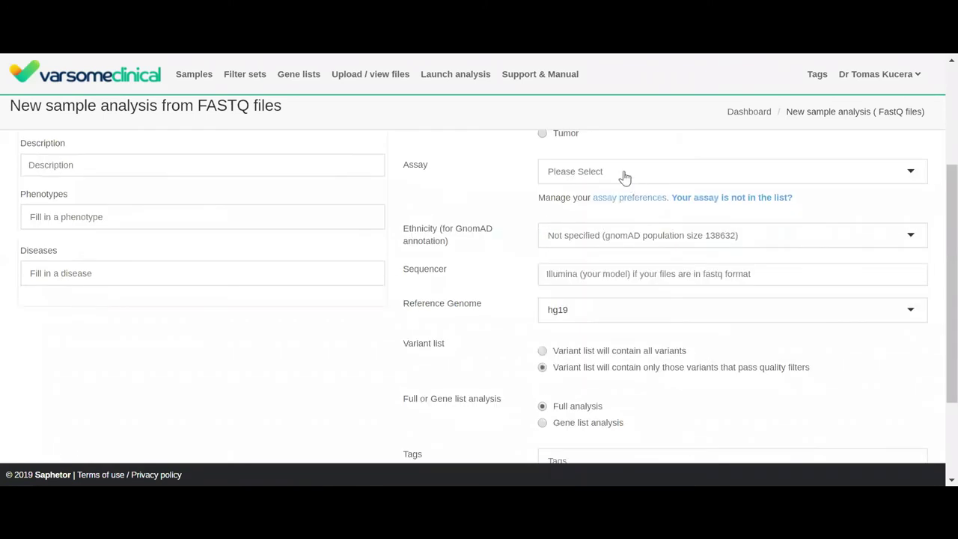
click(625, 172)
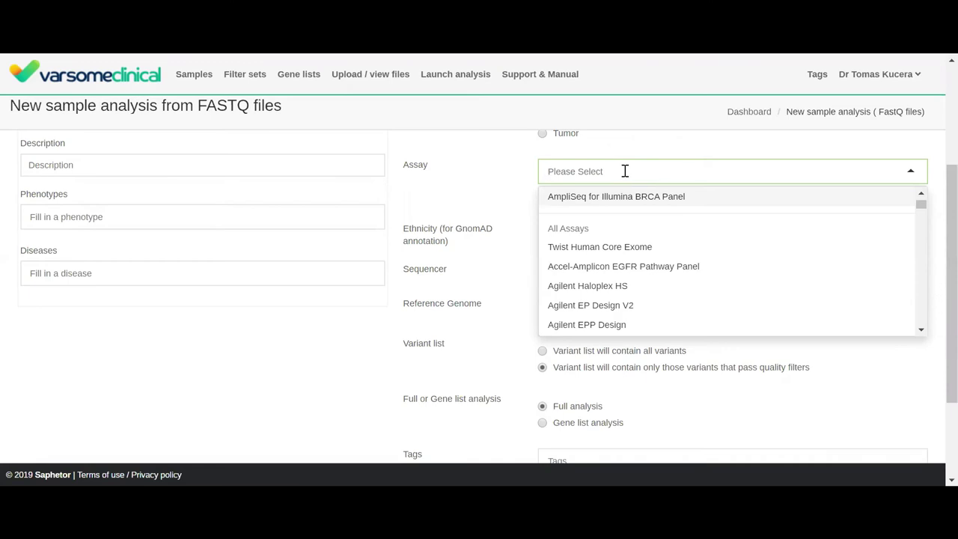
click(521, 177)
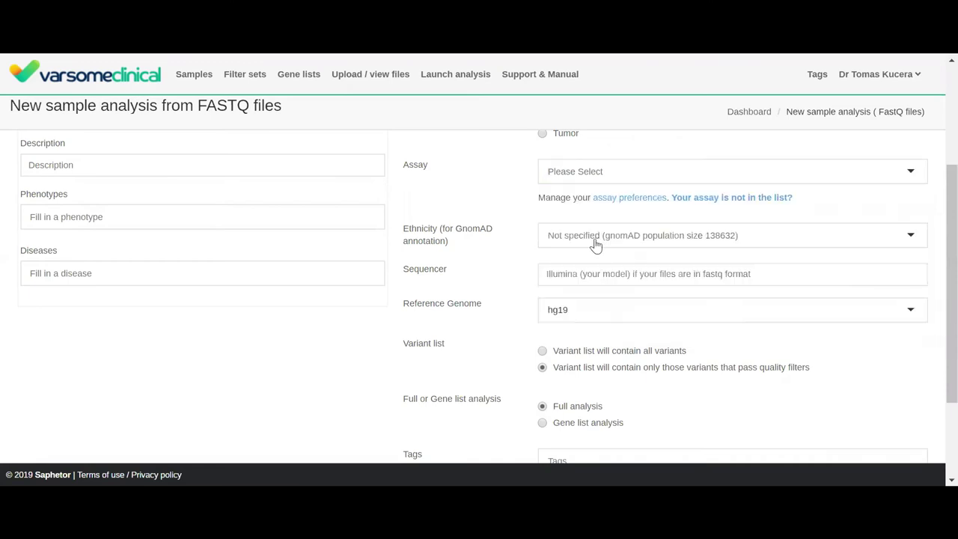
Step: Look through the ethnicity populations and the reference genome options offered for the analysis
click(591, 246)
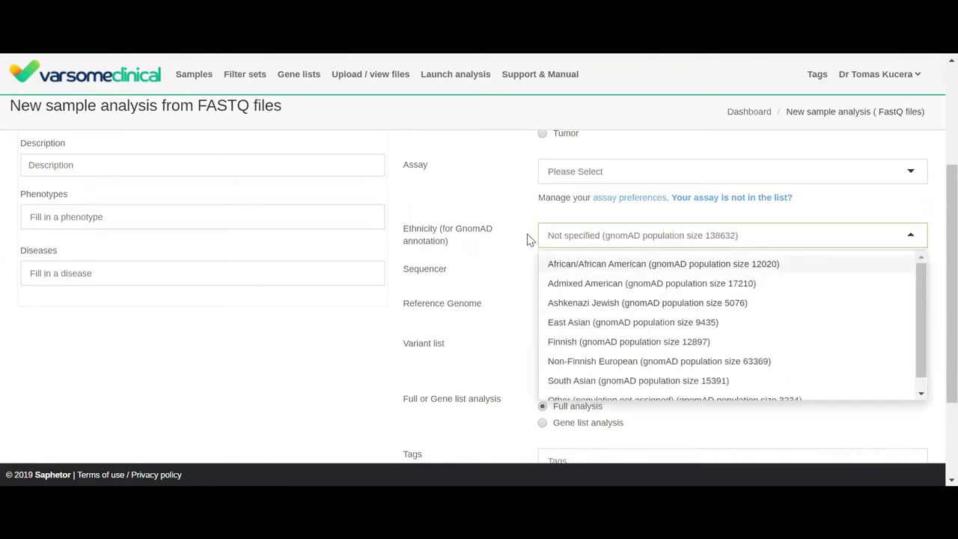
key(Tab)
key(Tab)
key(Down)
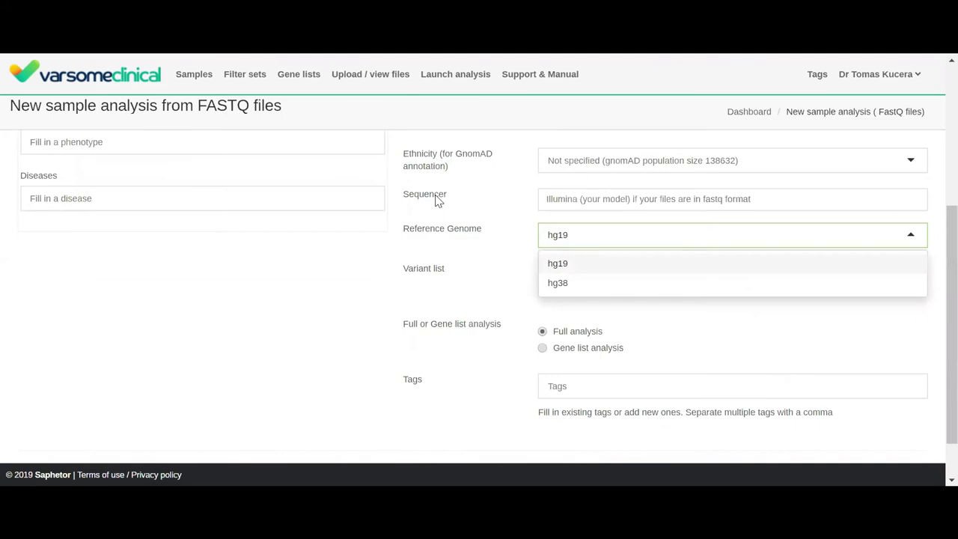
click(438, 201)
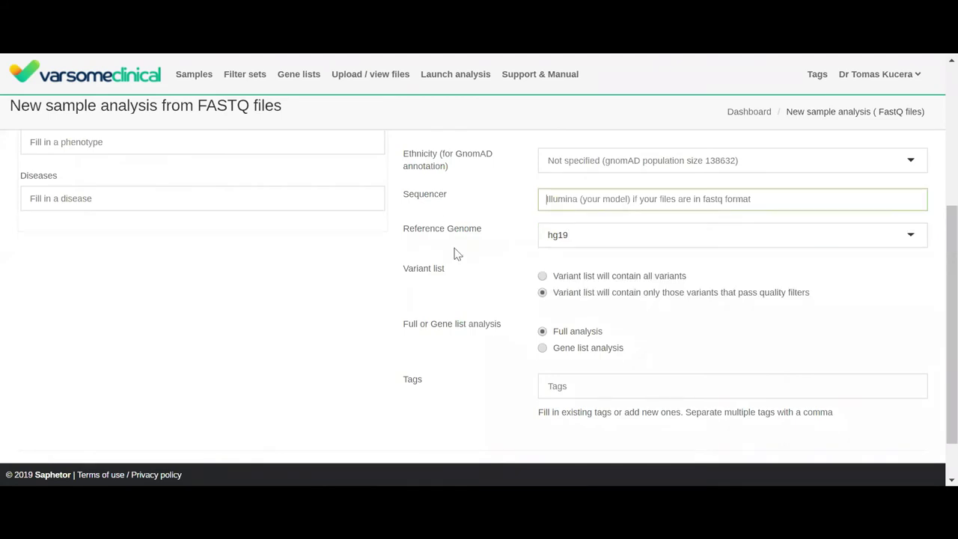
click(611, 241)
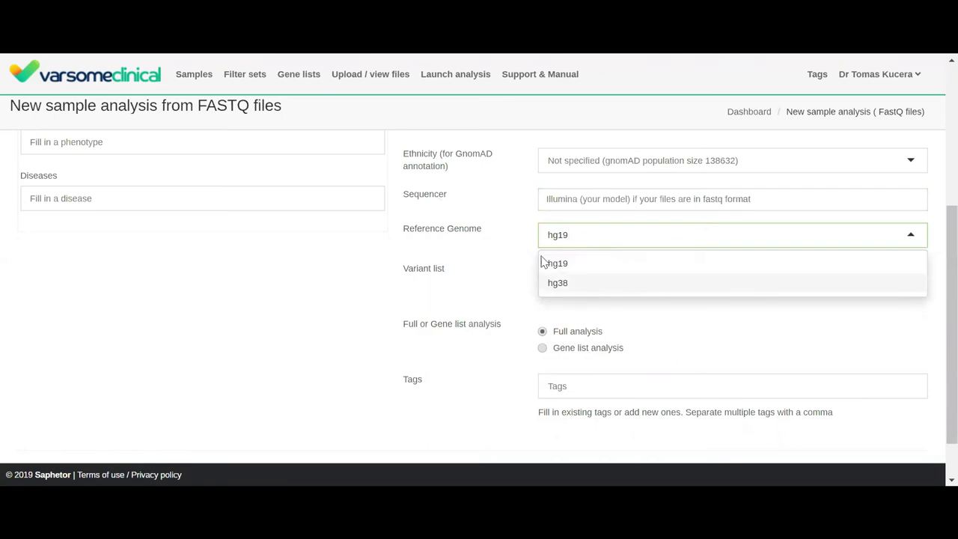
click(489, 254)
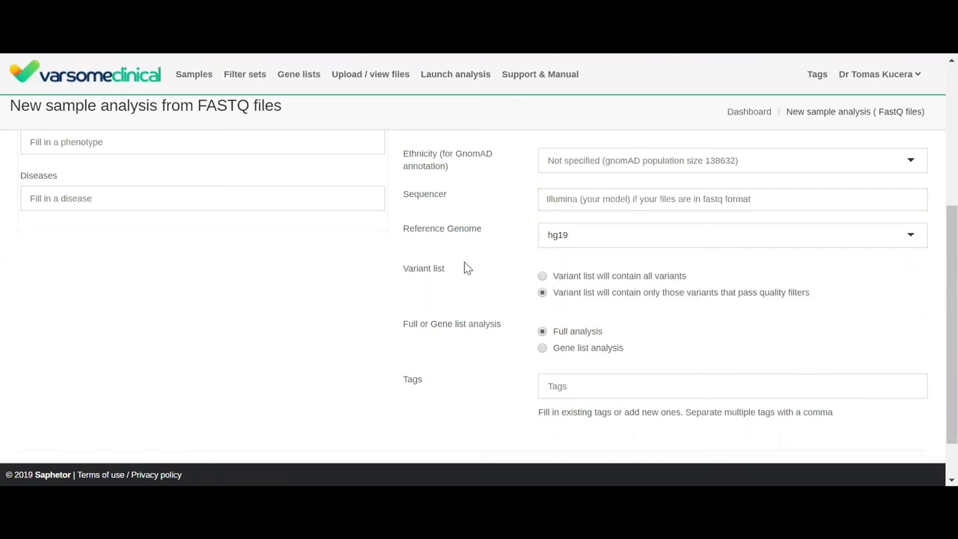
Step: Set the new sample analysis to Gene list analysis instead of Full analysis
click(603, 277)
scroll(516, 277, down, 2)
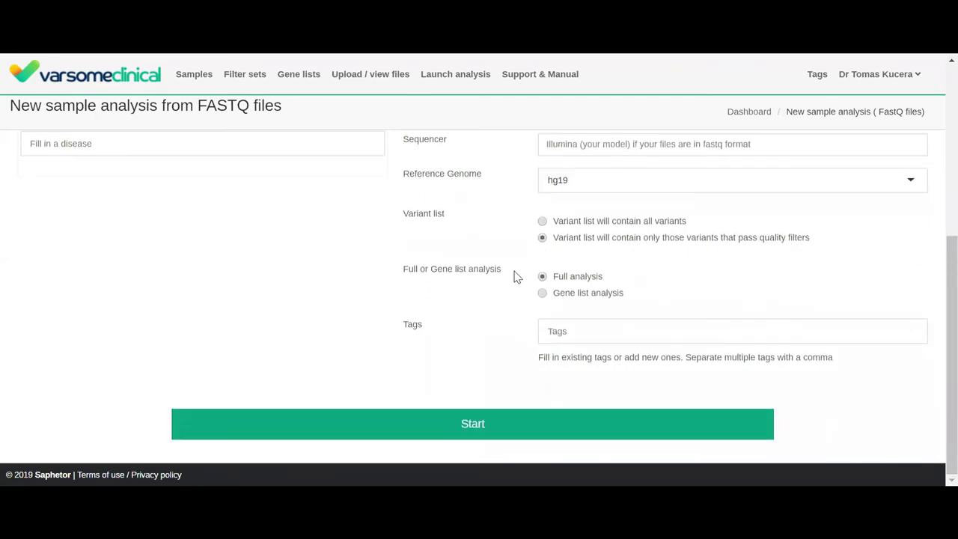
click(582, 300)
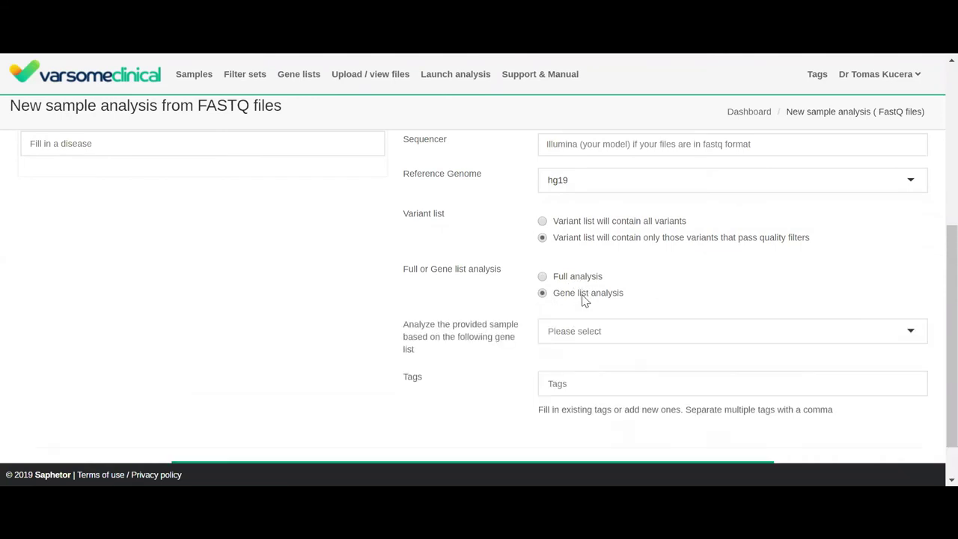
Step: Open the Gene lists page separately from the FASTQ analysis form
right_click(301, 88)
click(351, 100)
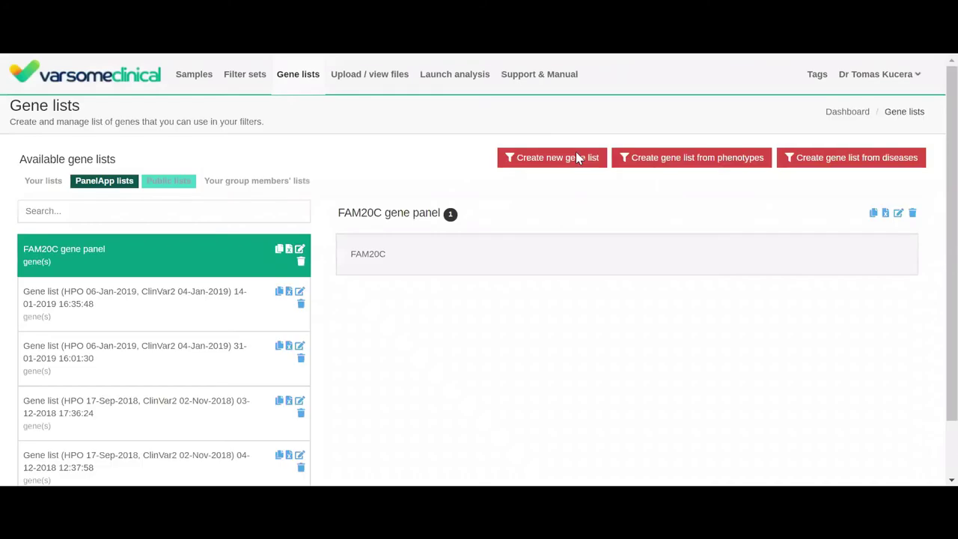
click(604, 159)
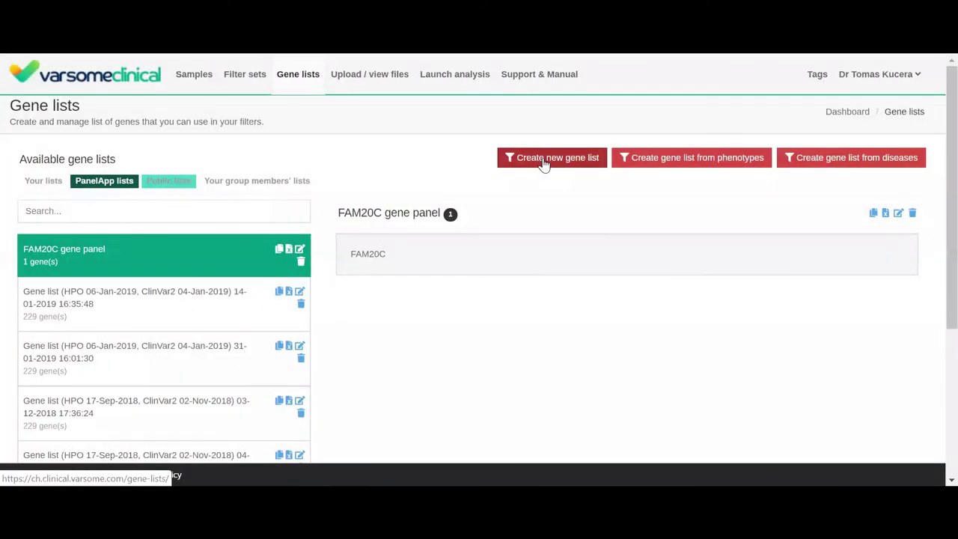
Step: Try entering placeholder gene names such as dsa, asd and sadsa in a new gene list, and close the form without saving
click(545, 161)
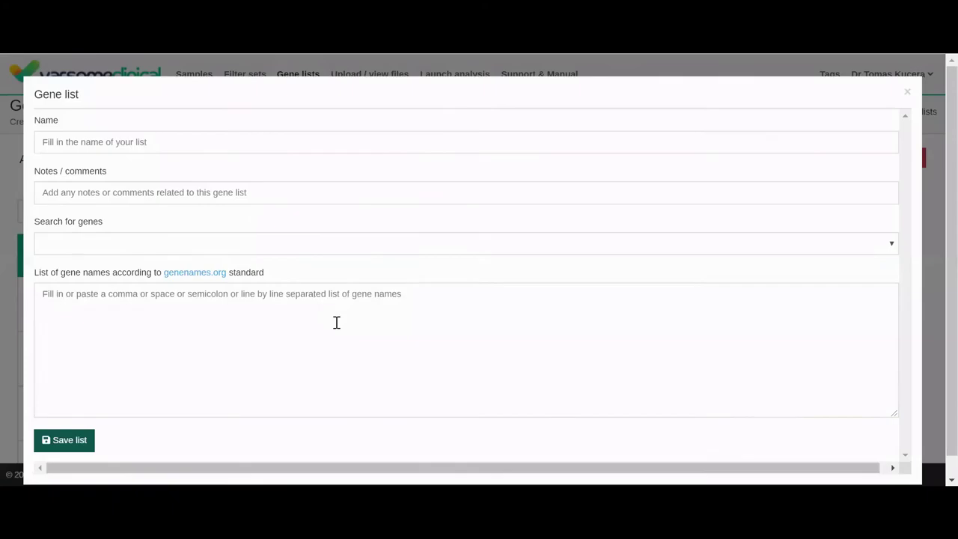
click(338, 322)
text(dsa asd sadsa dsa dsa d sa)
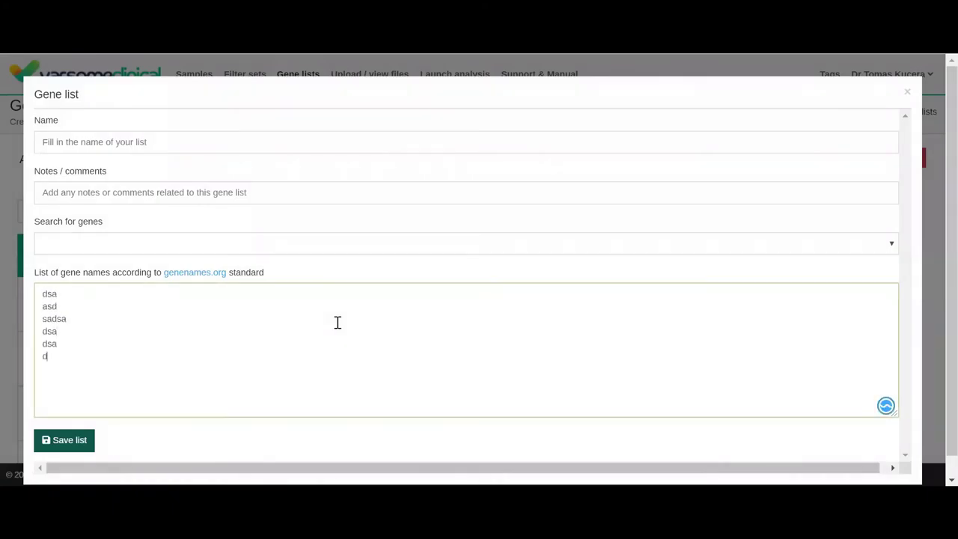
click(907, 92)
Step: Open the page for creating a gene list from phenotypes
click(648, 162)
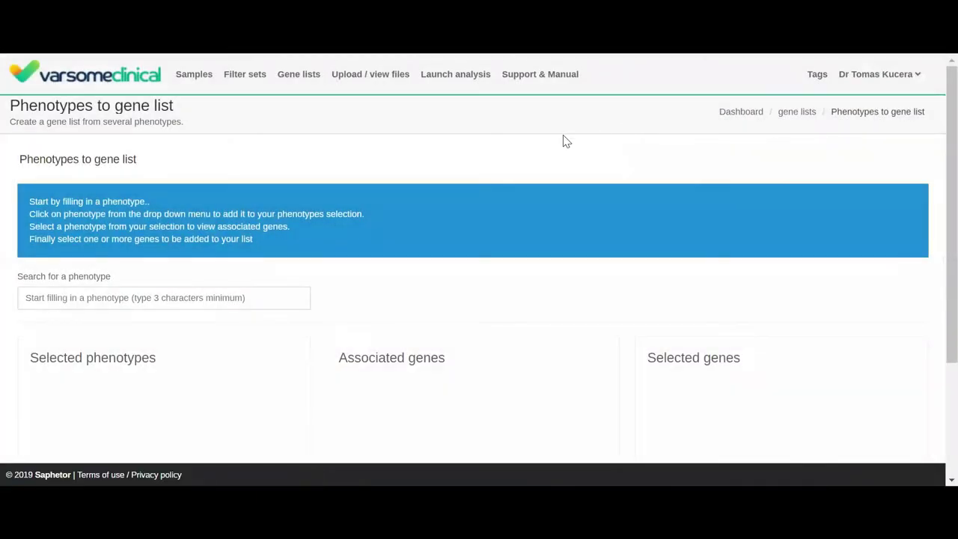
scroll(569, 146, down, 1)
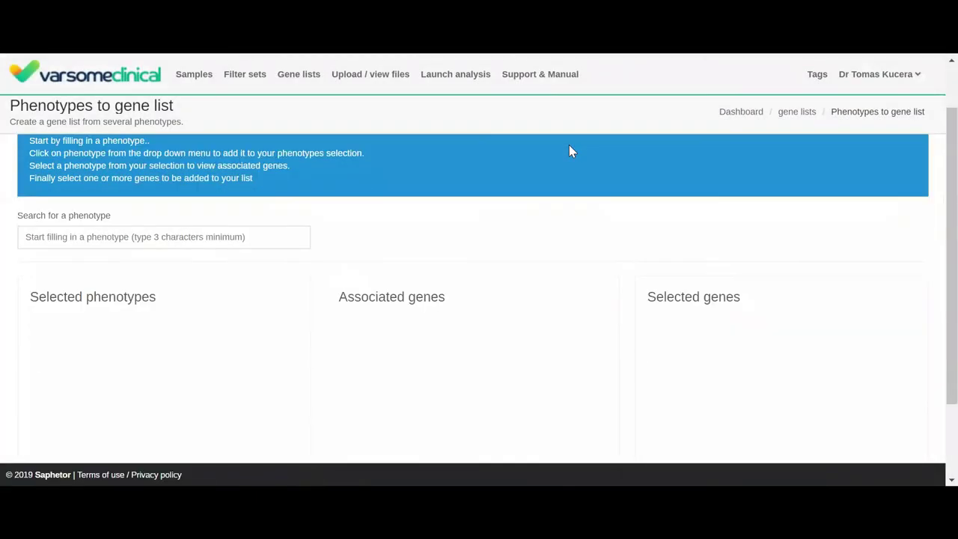
Step: Search for phenotypes matching osteo, add Osteoporosis to the selected phenotypes and list its associated genes
click(277, 220)
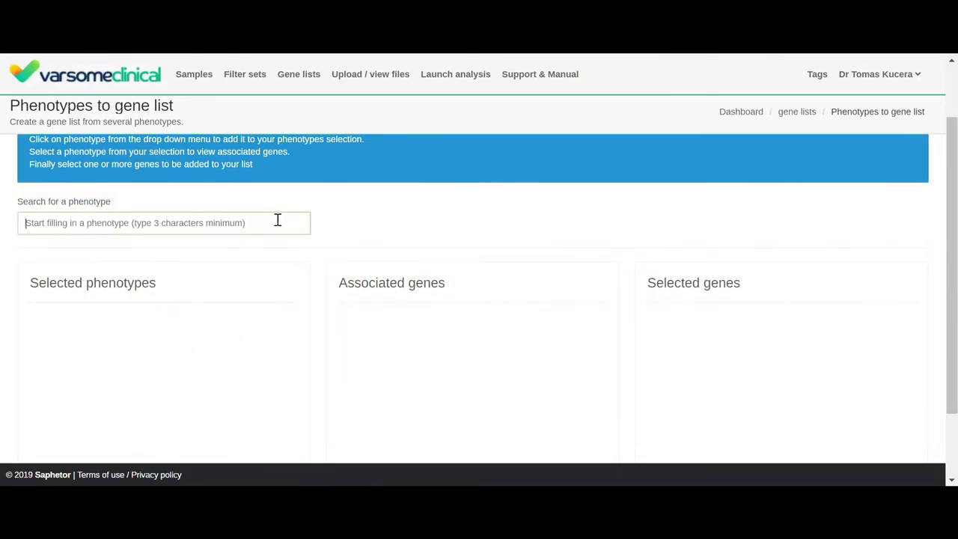
text(d)
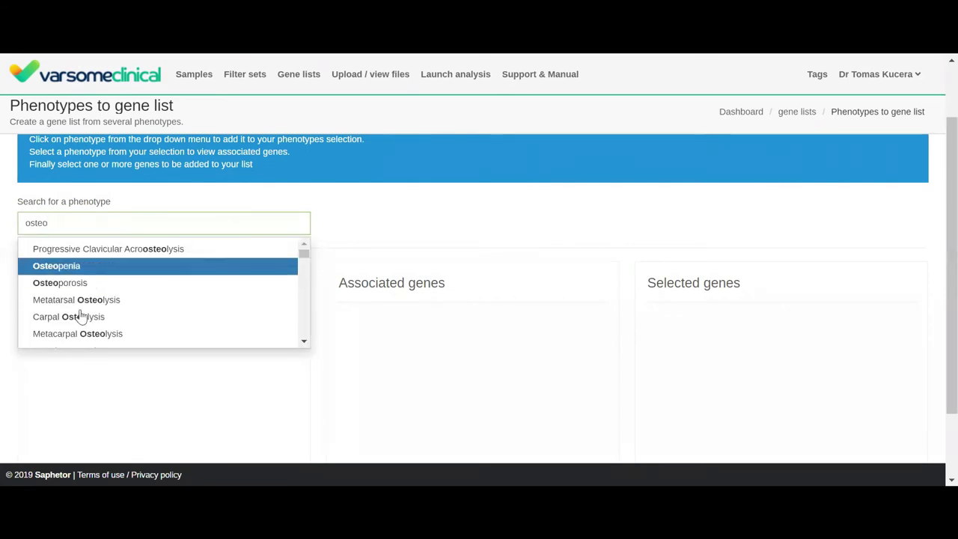
click(73, 283)
scroll(507, 214, down, 1)
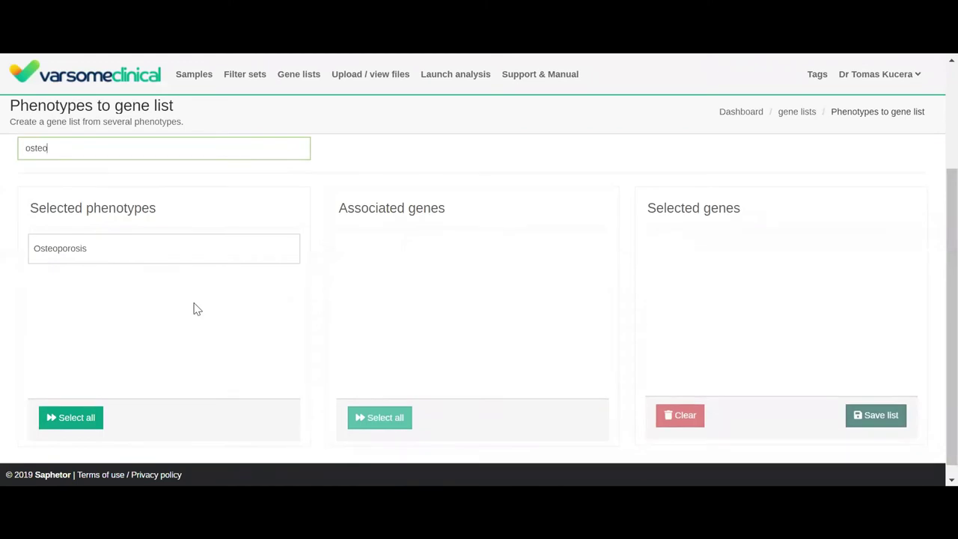
click(142, 257)
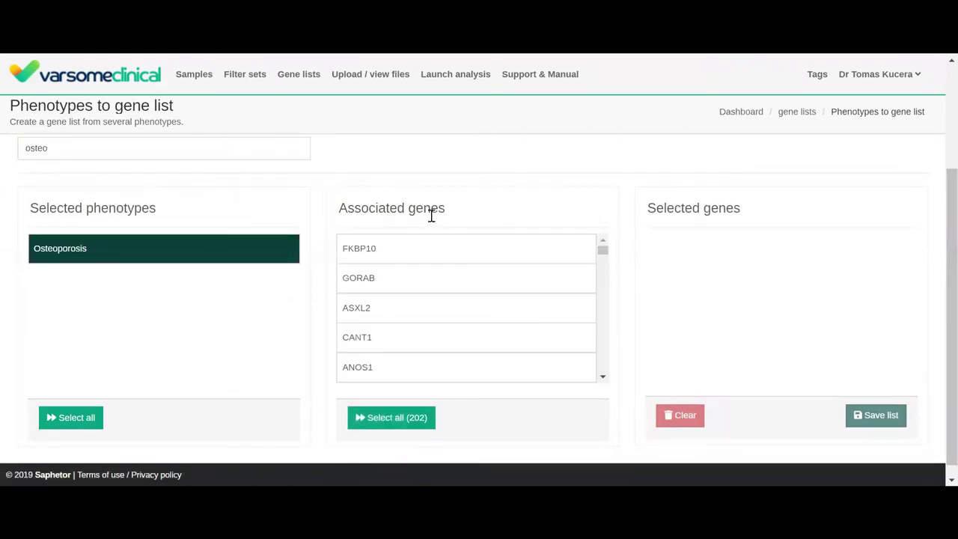
Step: Add FKBP10, GORAB, ASXL2, CANT1, ANOS1 and FLRT3 to the selected genes, and include all genes associated with Osteoporosis
click(398, 250)
click(396, 290)
click(398, 308)
click(397, 336)
scroll(422, 314, down, 1)
click(419, 292)
click(404, 322)
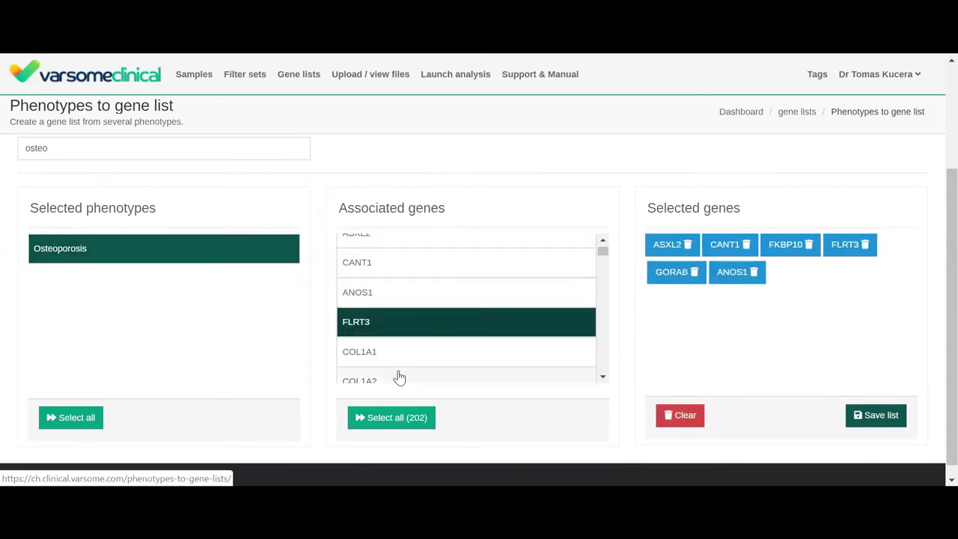
click(445, 344)
scroll(444, 333, down, 1)
click(392, 417)
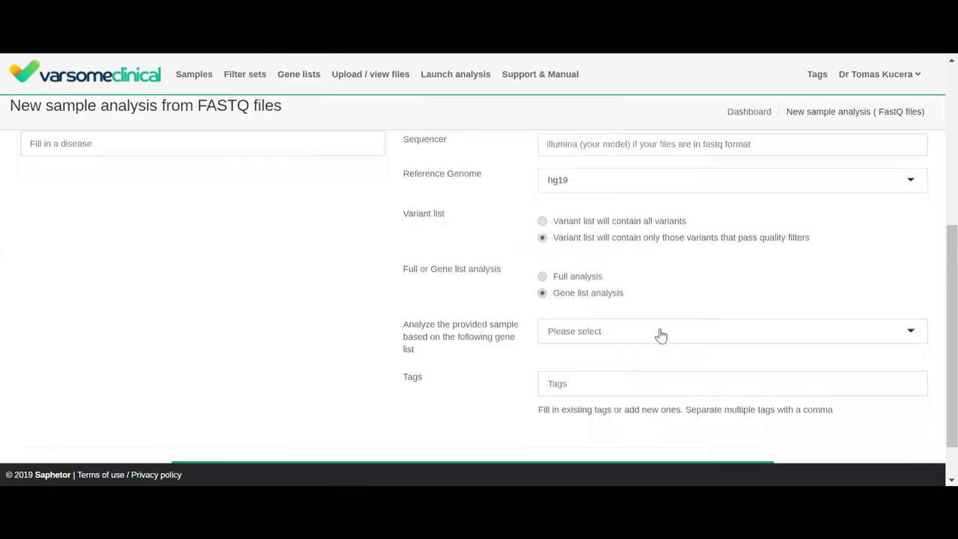
Step: Return to the FASTQ analysis form and review the gene lists offered for the sample analysis, without choosing one
click(614, 331)
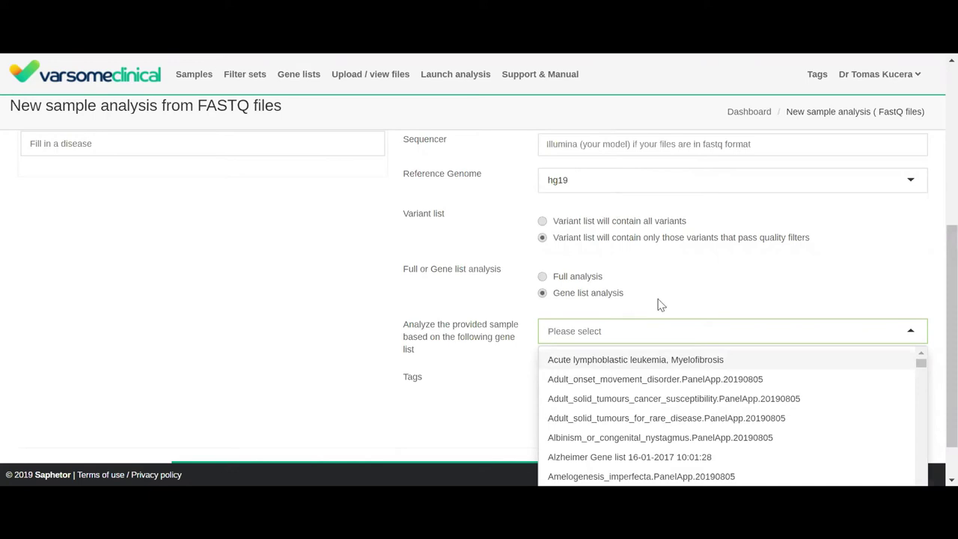
click(934, 326)
scroll(935, 224, down, 1)
scroll(346, 235, up, 5)
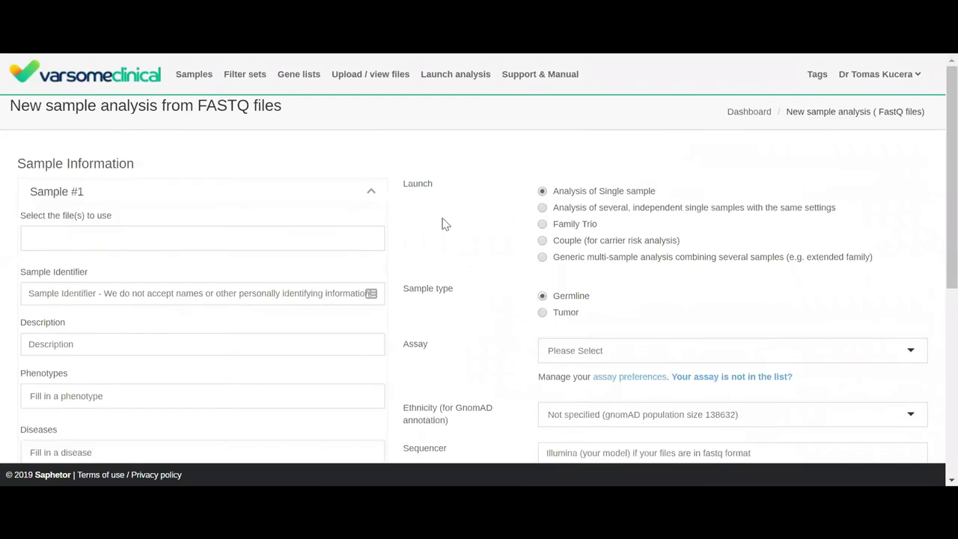
Step: Select Coriell-NA12878_S2_L001_R1_001.fastq.gz, Coriell-NA12878_S2_L001_R2_001.fastq.gz and Coriell-NA12880_S3_L001_R1_001.fastq.gz as sample files and check the identifier and description fields
click(219, 241)
click(219, 269)
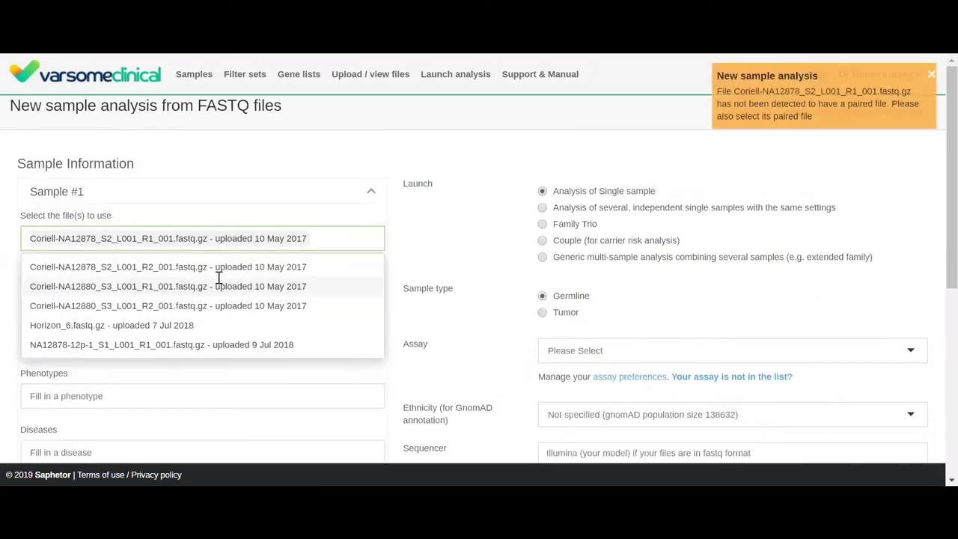
click(214, 275)
click(204, 279)
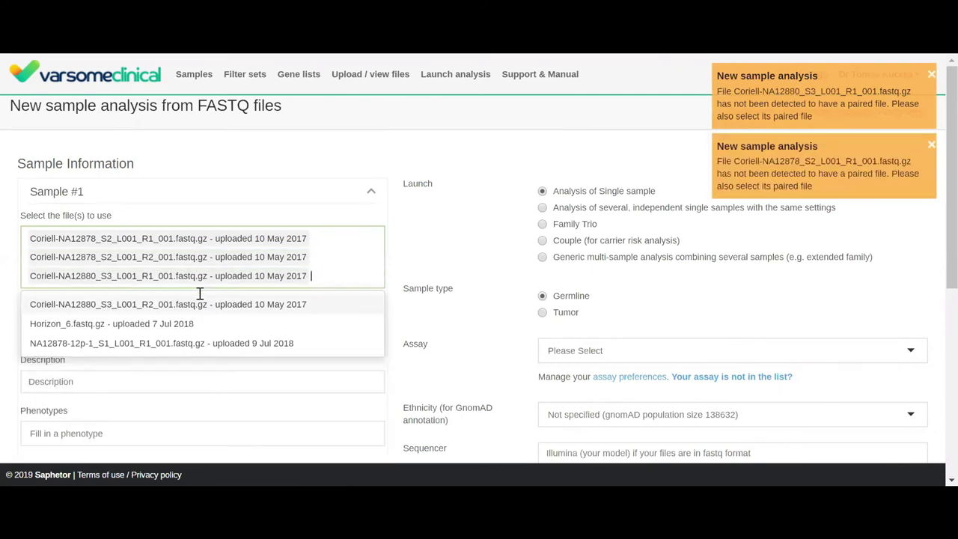
click(407, 225)
scroll(407, 225, down, 1)
click(215, 256)
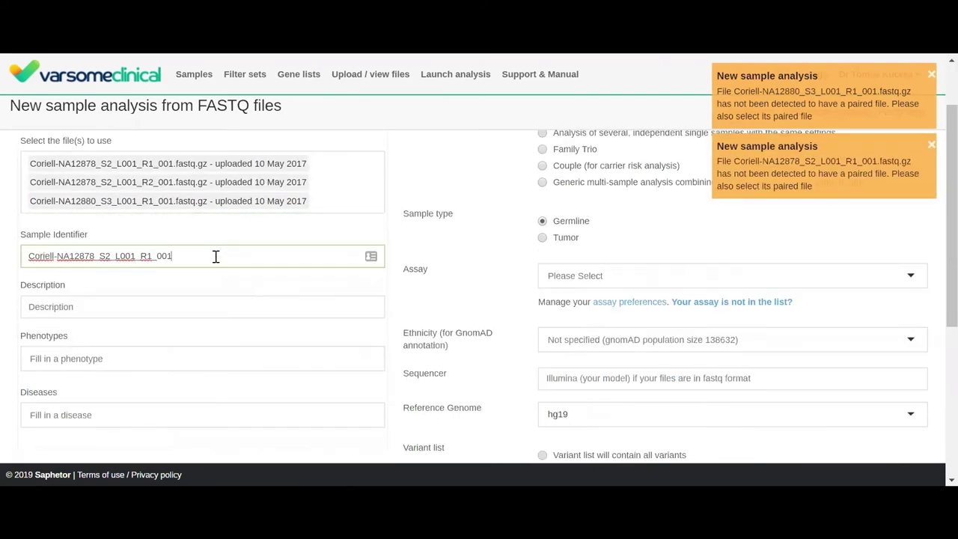
click(128, 299)
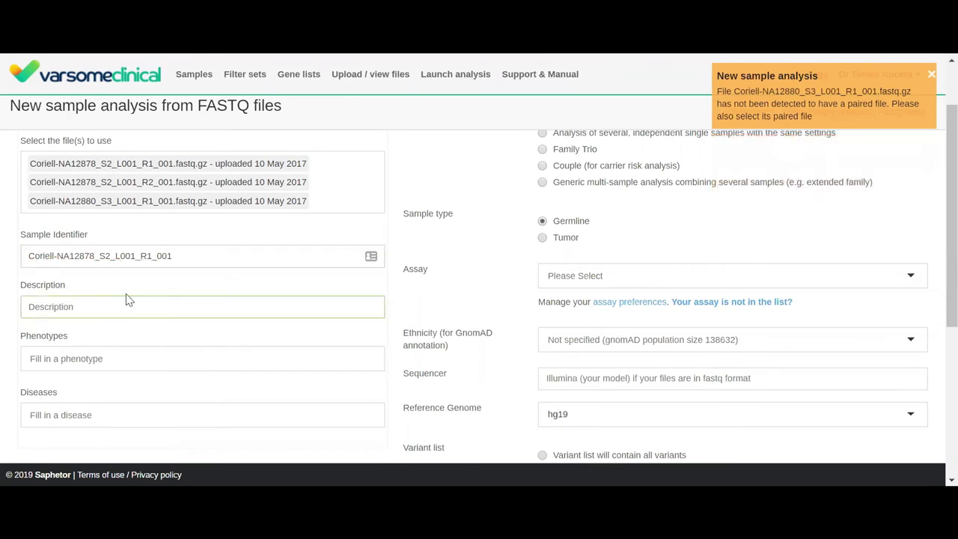
Step: Add the phenotypes Osteopenia, Acroosteolysis Of Distal Phalanges (Feet) and Carpal Osteolysis to the sample
scroll(128, 296, down, 1)
click(129, 287)
text(osteopenia)
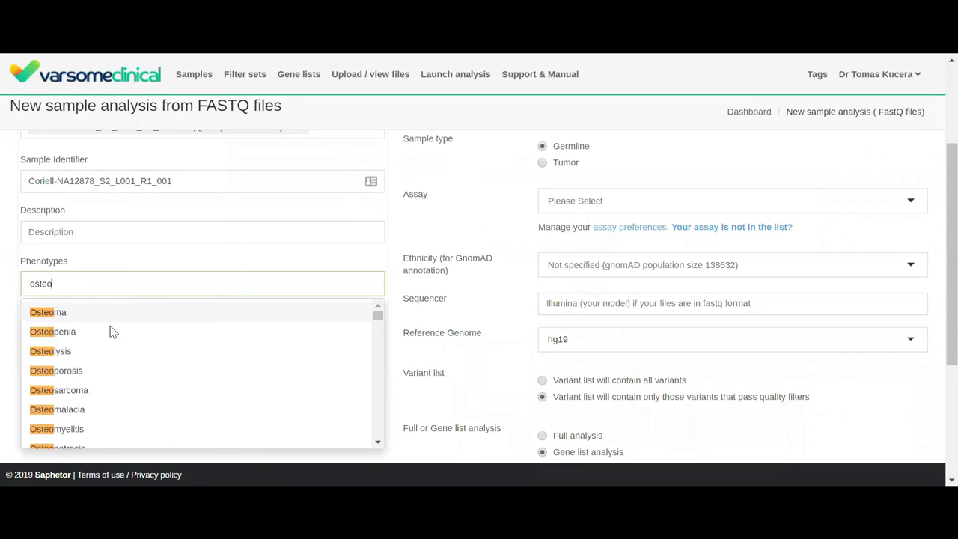
click(113, 332)
click(113, 316)
click(84, 352)
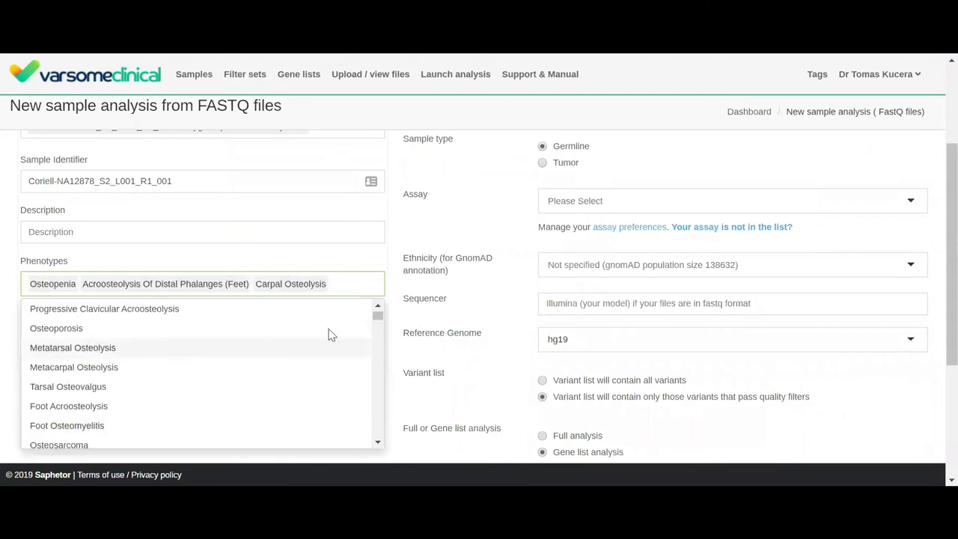
click(391, 284)
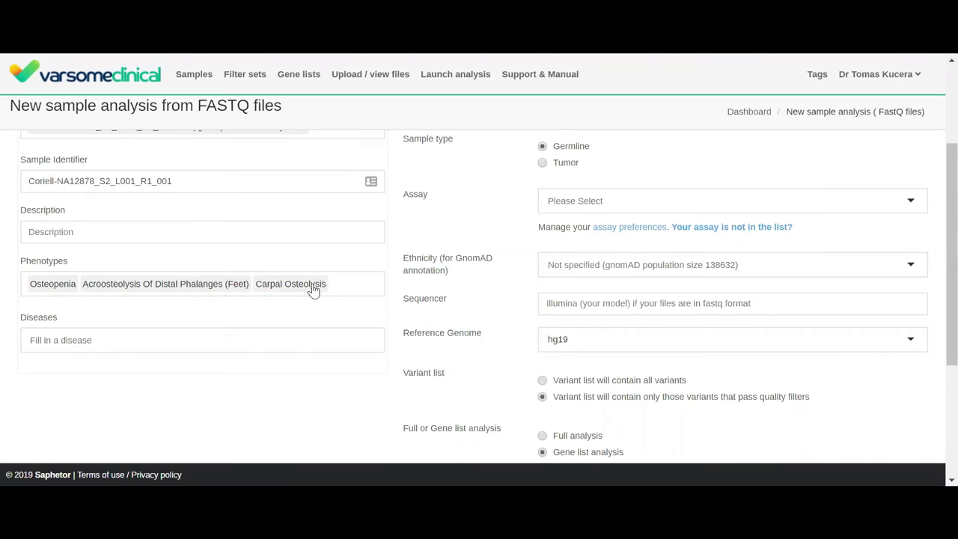
Step: Set the launch type to Family Trio and collapse the Child, Mother and Father sections
scroll(313, 290, up, 2)
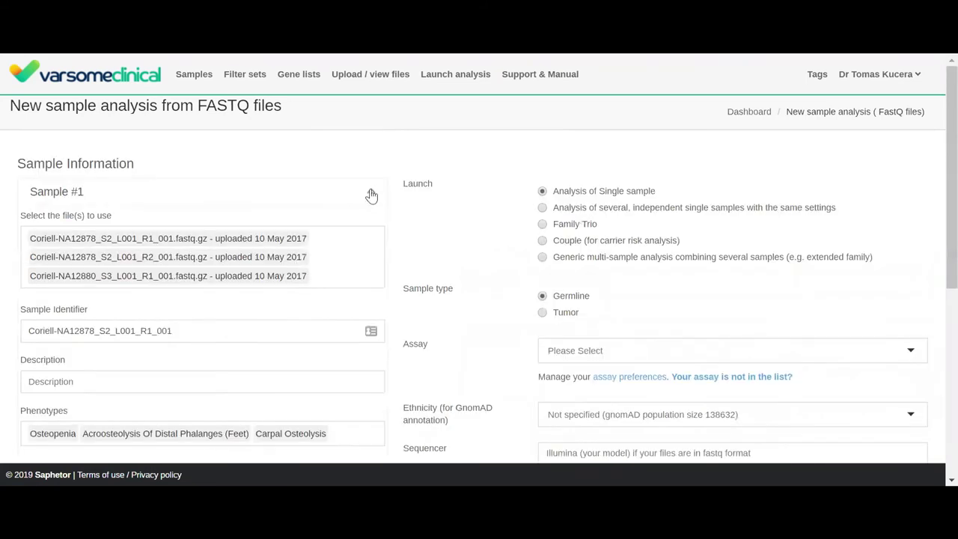
click(568, 228)
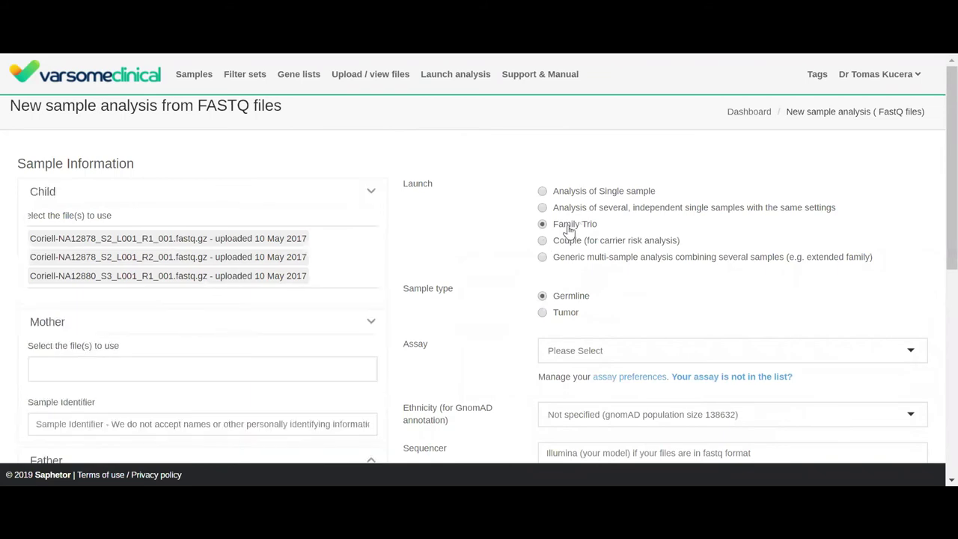
click(372, 192)
click(370, 225)
click(372, 250)
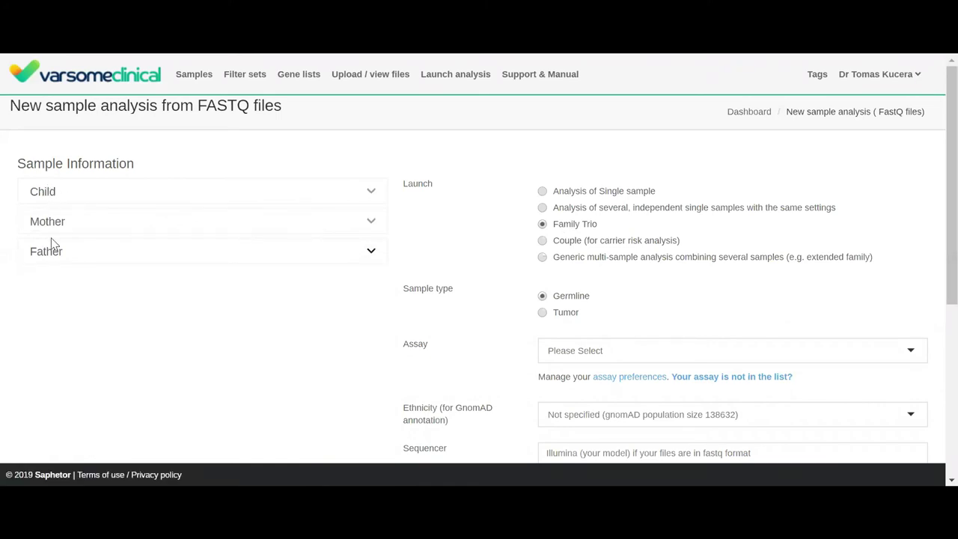
Step: Expand the Child section, check its affected status options while keeping Affected, and review the rest of the trio form
click(371, 194)
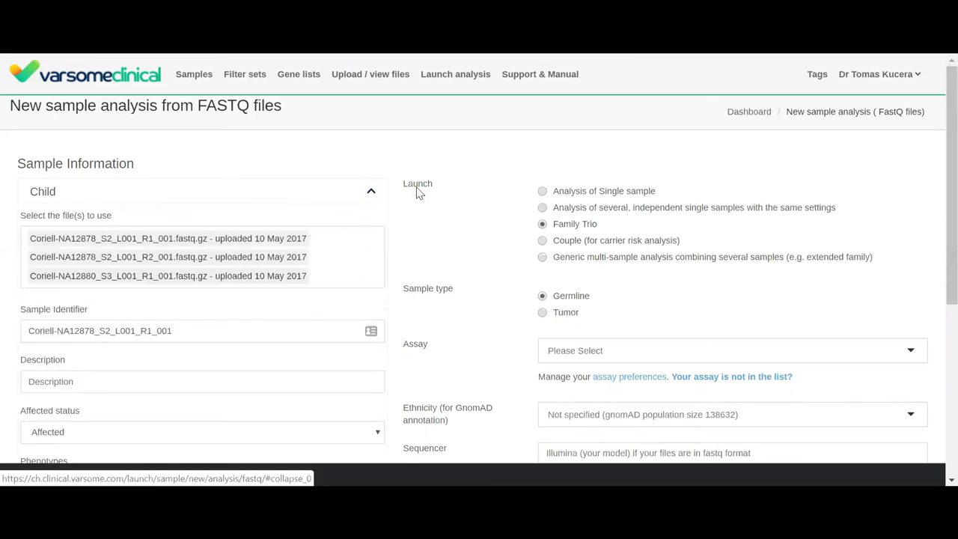
scroll(417, 192, down, 2)
click(171, 290)
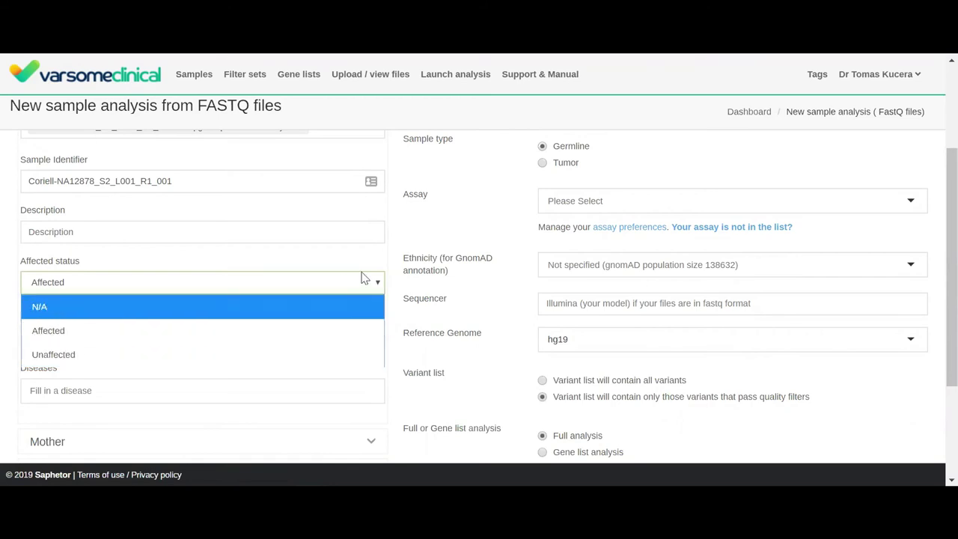
click(379, 282)
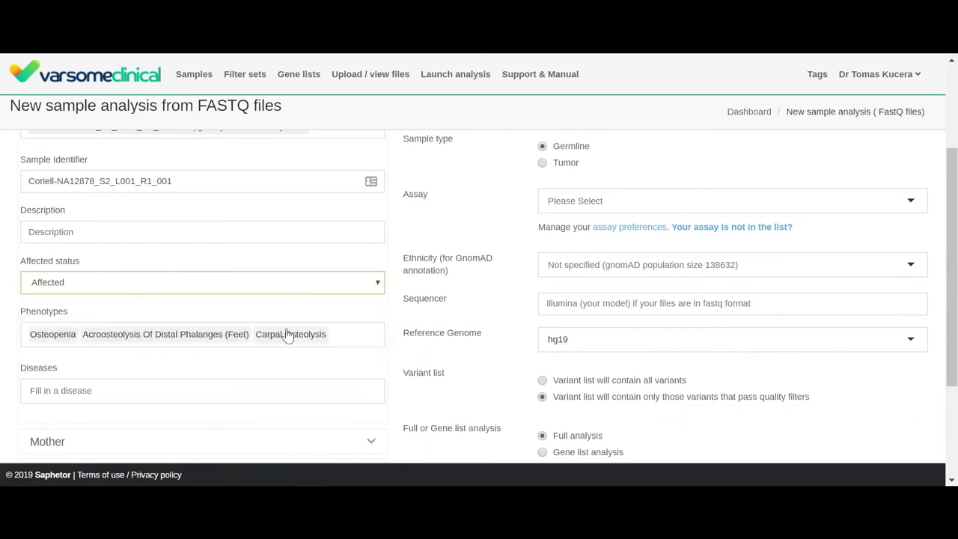
scroll(282, 309, up, 2)
scroll(490, 249, down, 4)
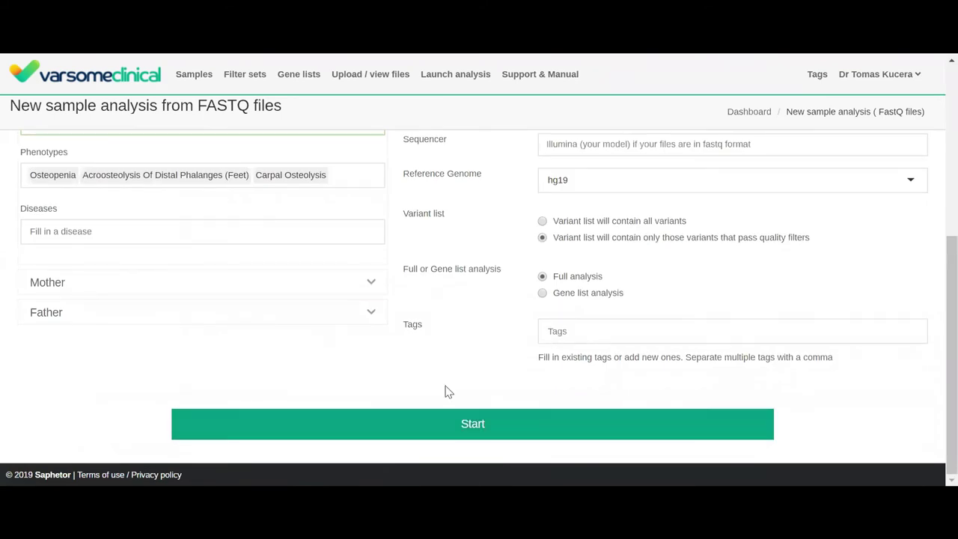
scroll(407, 194, up, 4)
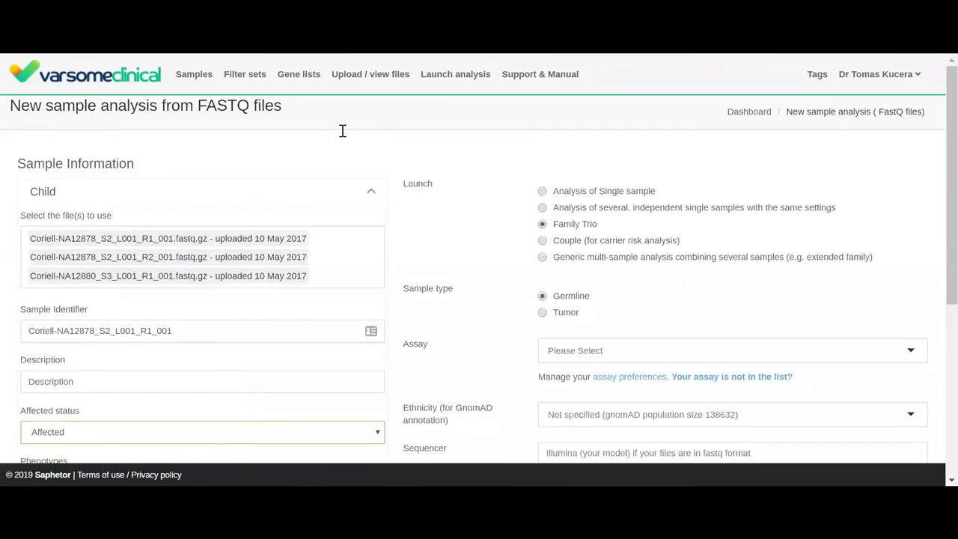
Step: Go to the existing samples and open the variant results of HG001 NA12878 WGS 7
click(190, 81)
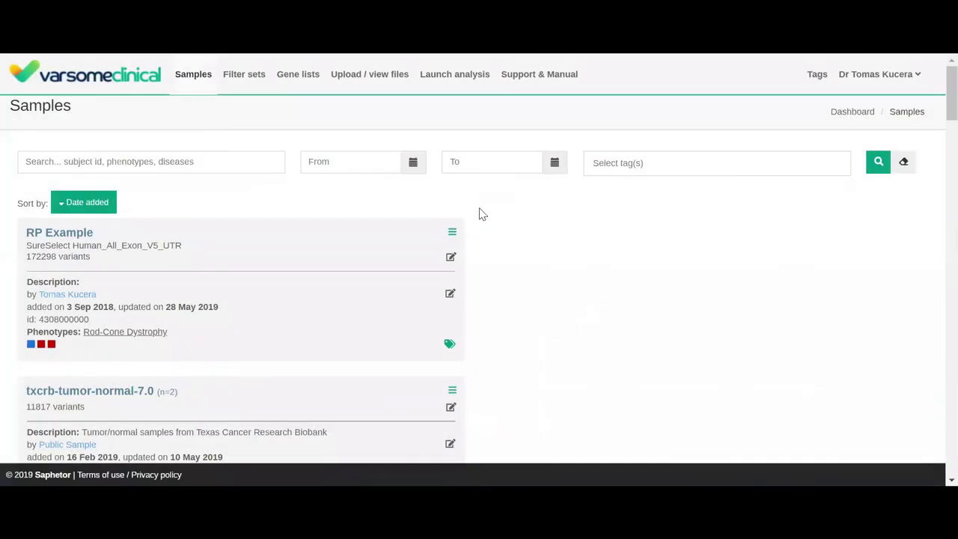
scroll(483, 215, down, 6)
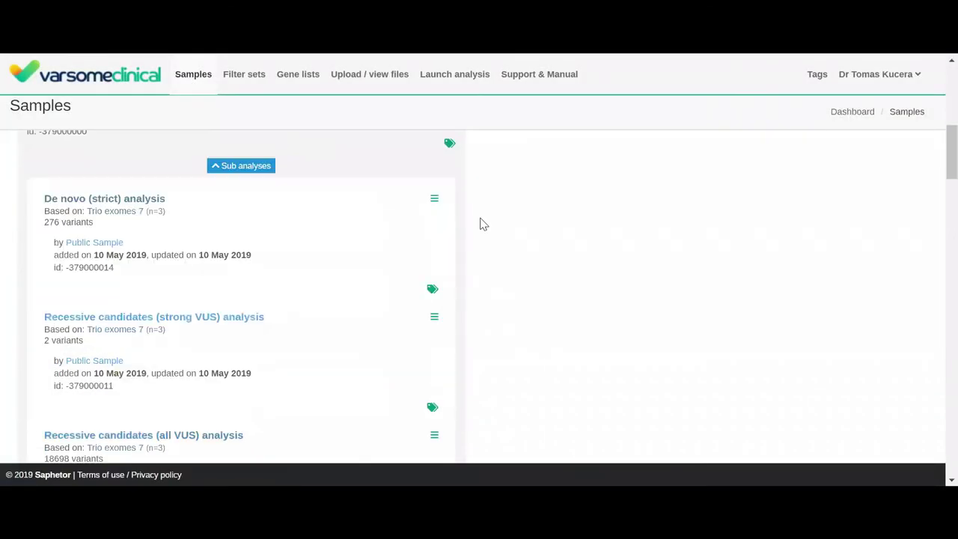
scroll(483, 220, down, 8)
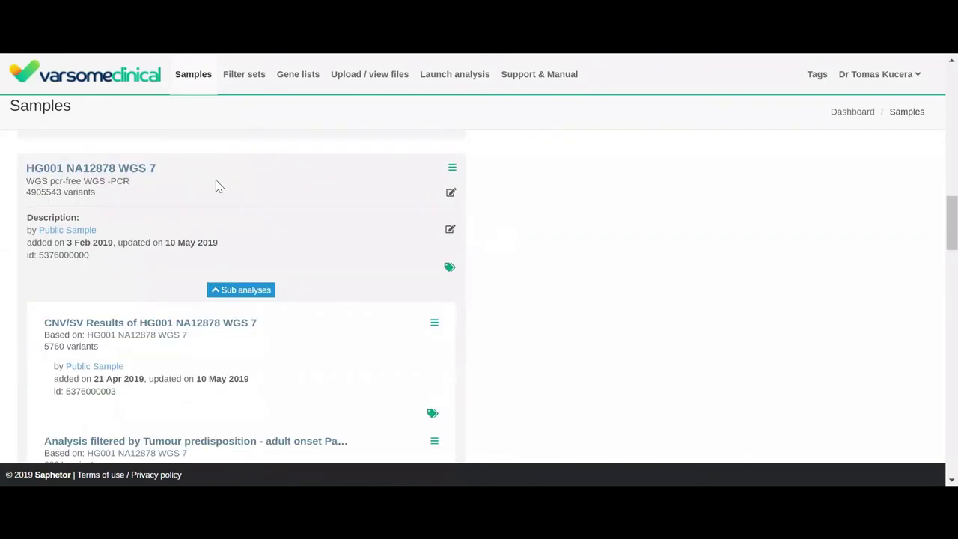
click(141, 174)
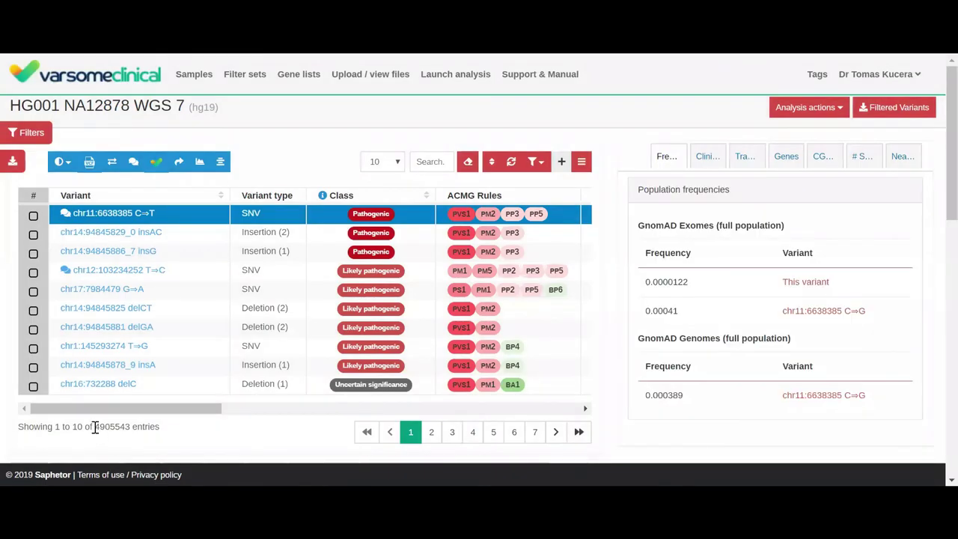
Step: Examine the variant table's total entry count and its class, ACMG rules, user classification and HGVS columns
drag(95, 427, 135, 424)
click(122, 424)
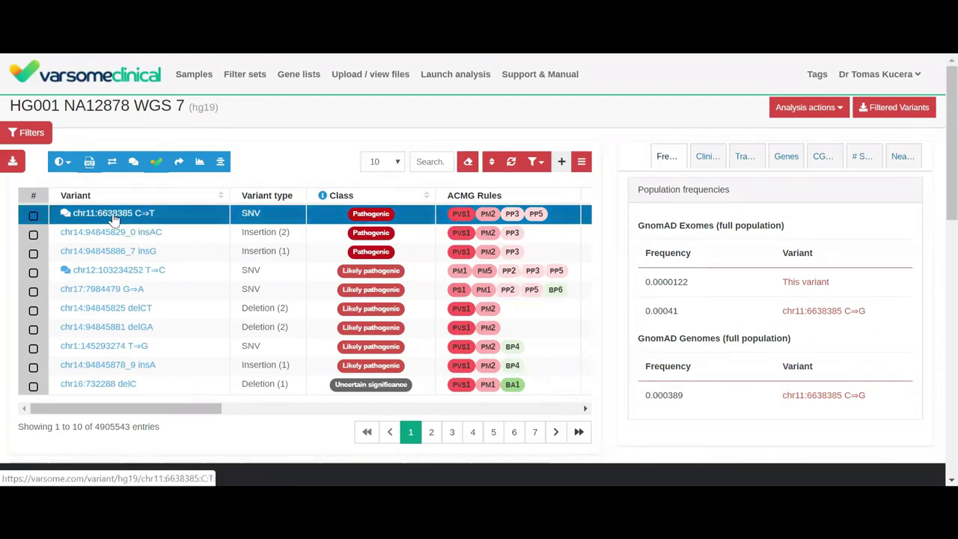
drag(199, 411, 284, 412)
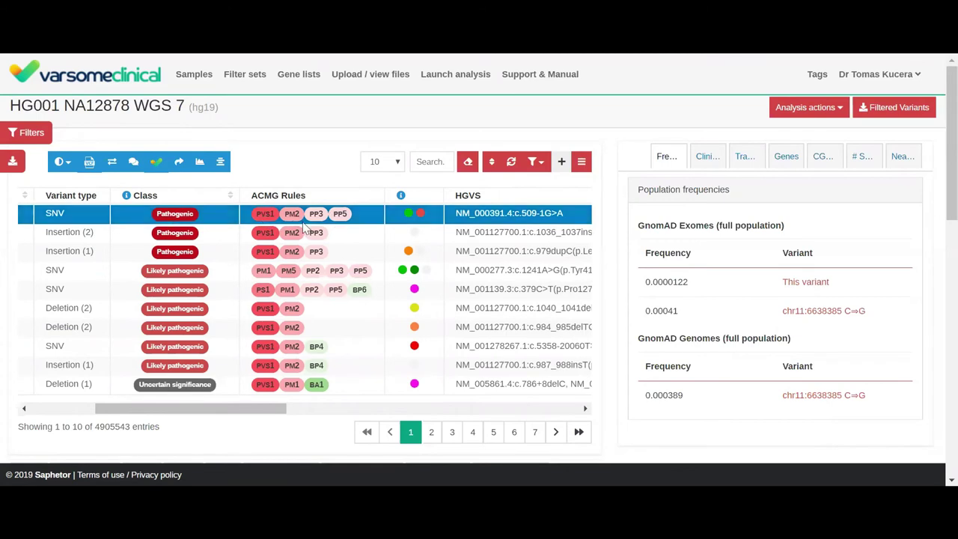
drag(234, 412, 251, 409)
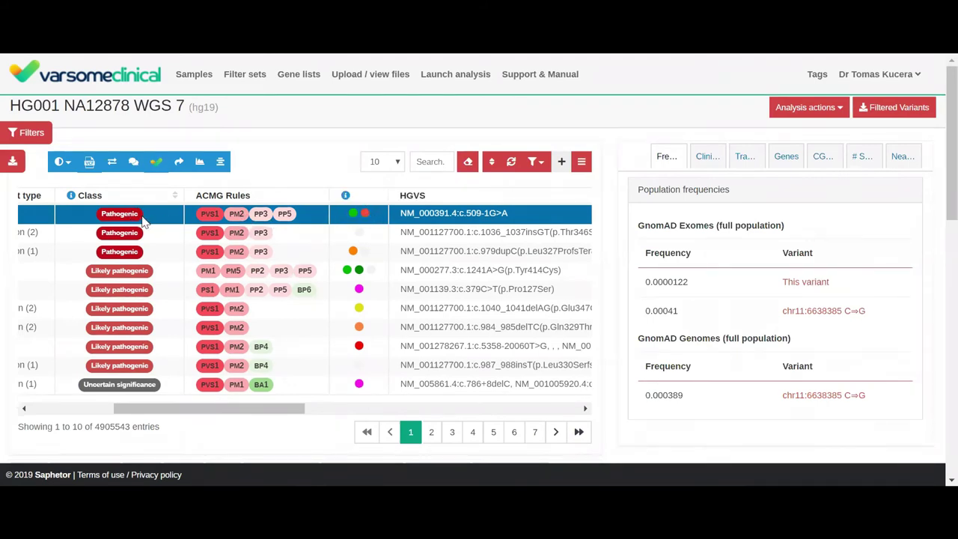
Step: Review the classification options for variant chr11:6638385 C⇒T and the custom variant classifications available, such as pharmacogenomics and to review later
right_click(366, 215)
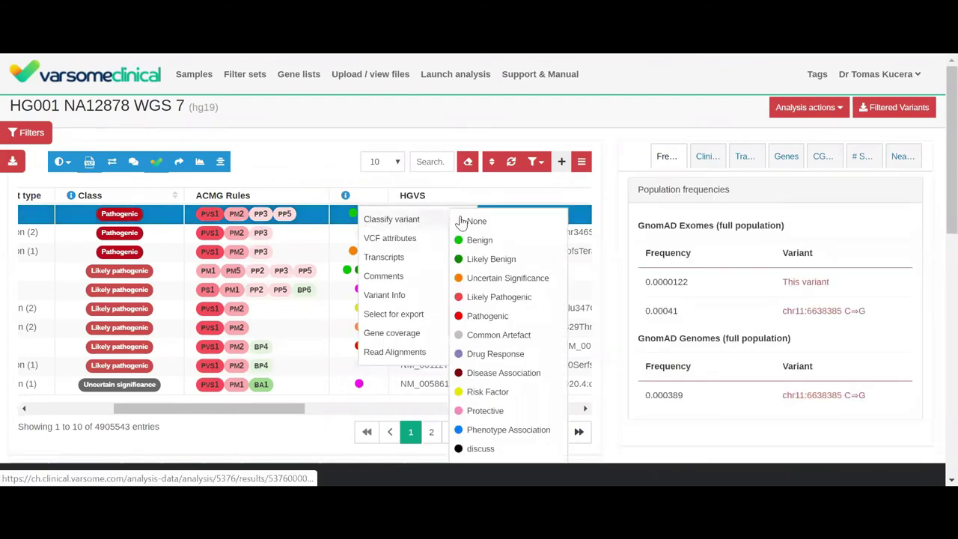
click(487, 258)
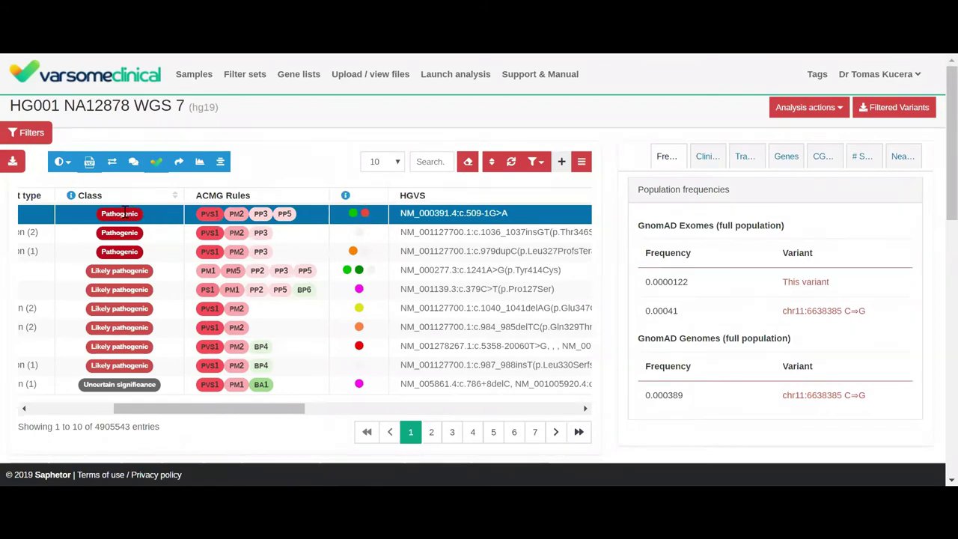
click(561, 161)
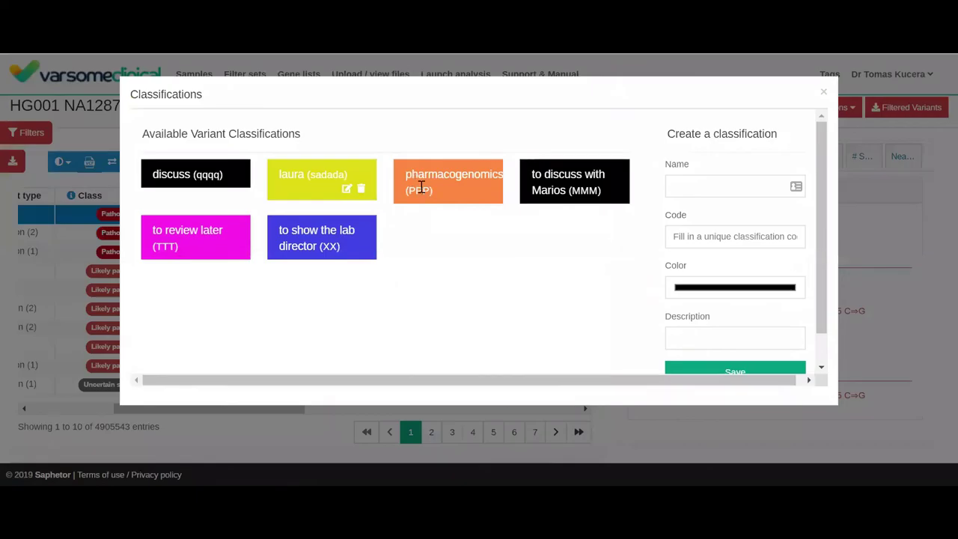
drag(407, 171, 502, 174)
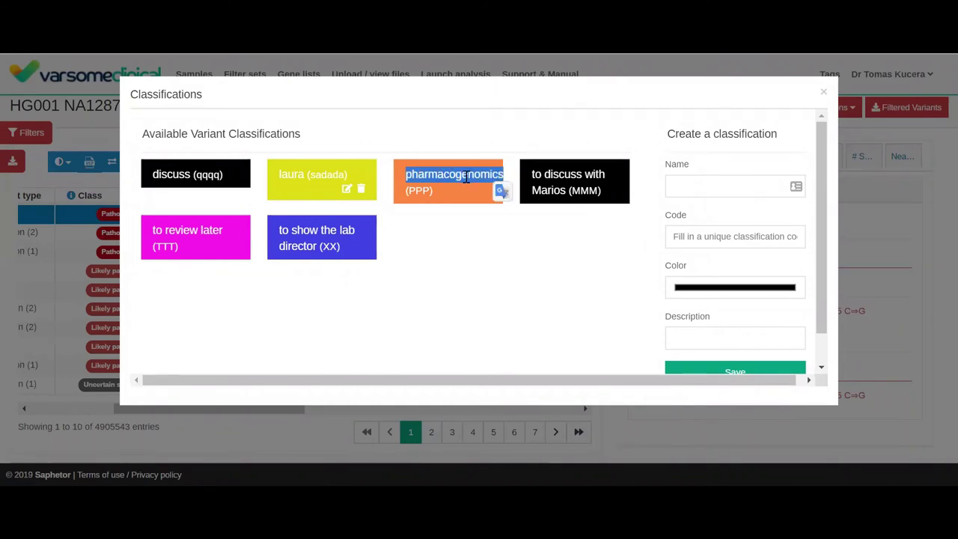
click(191, 232)
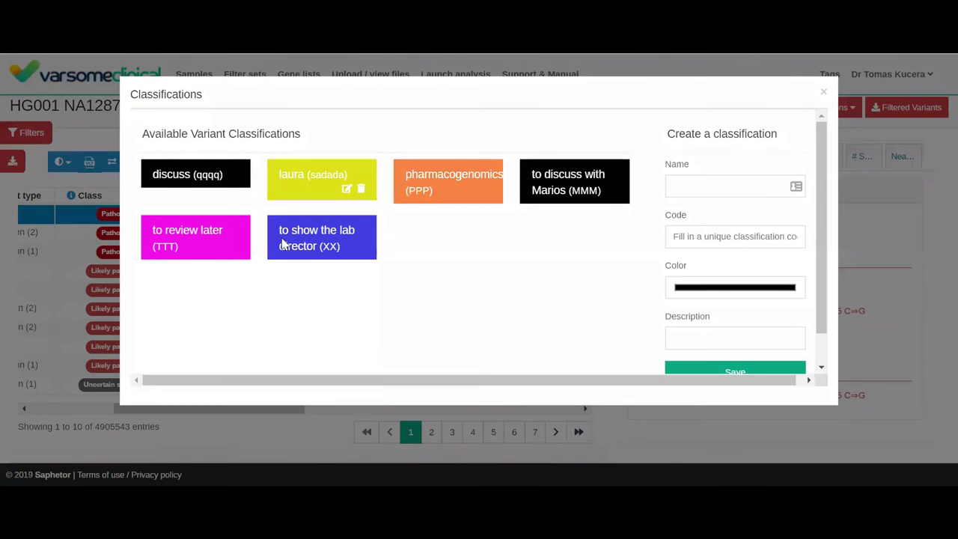
Step: Review the "to show the lab director" custom classification and check the classification options for variant chr11:6638385 C⇒T without applying one
drag(280, 234, 314, 249)
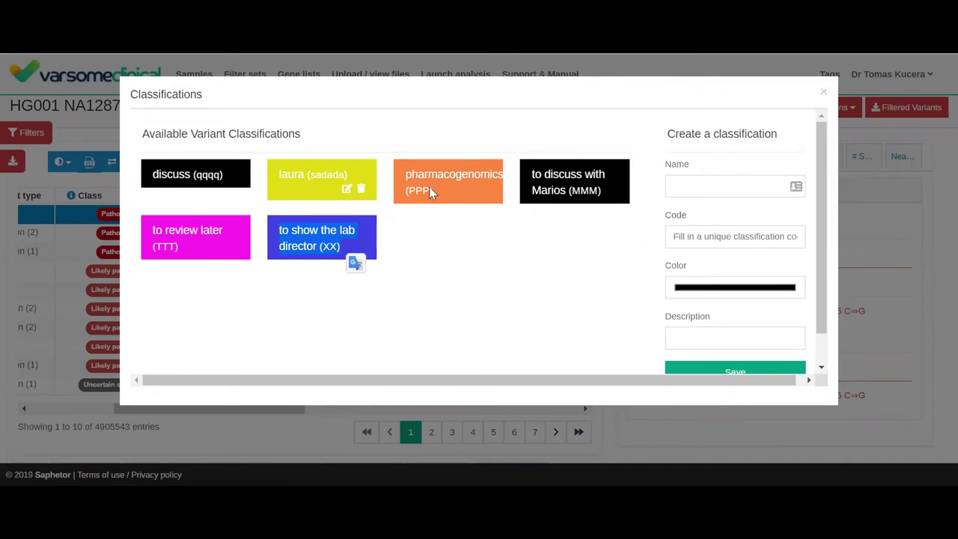
click(823, 92)
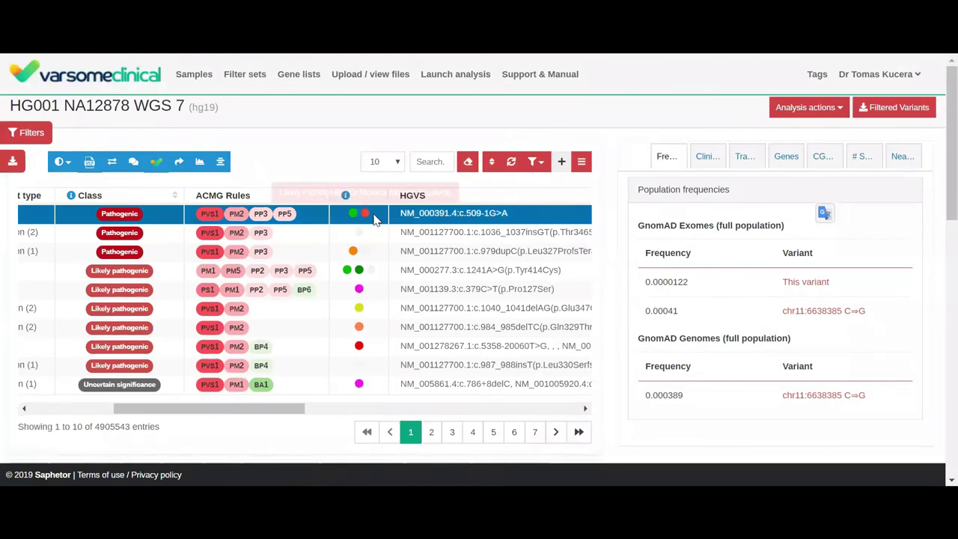
right_click(374, 217)
mouse_move(376, 220)
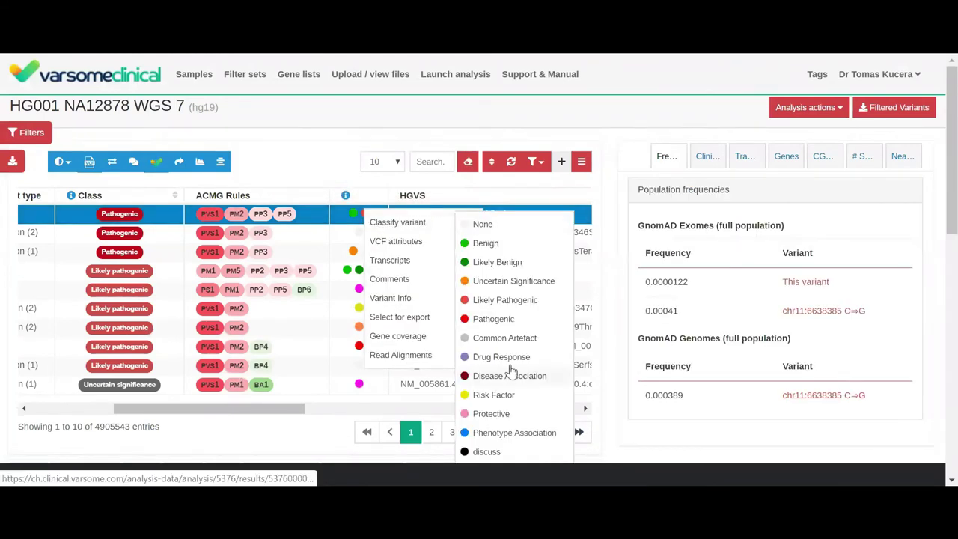
scroll(508, 372, down, 1)
scroll(499, 338, down, 1)
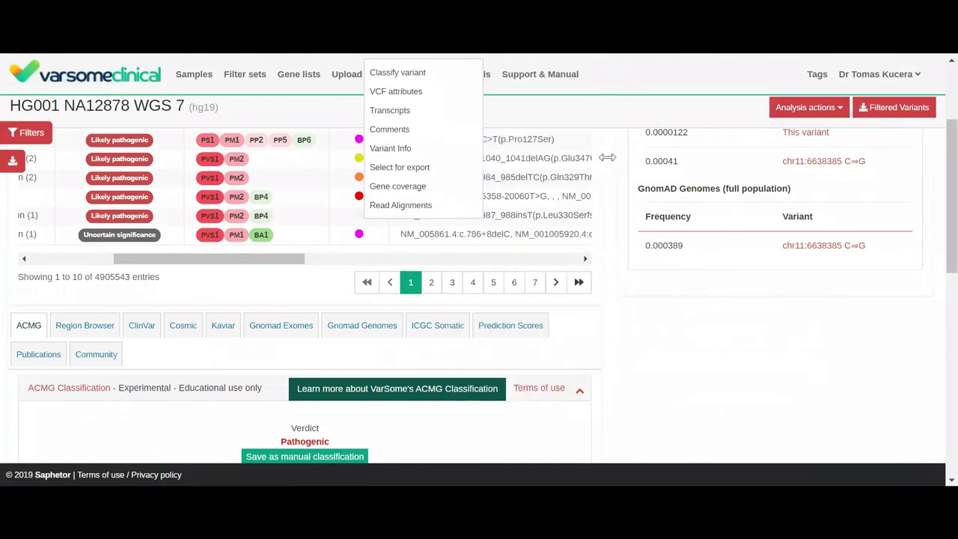
click(473, 228)
scroll(473, 228, up, 2)
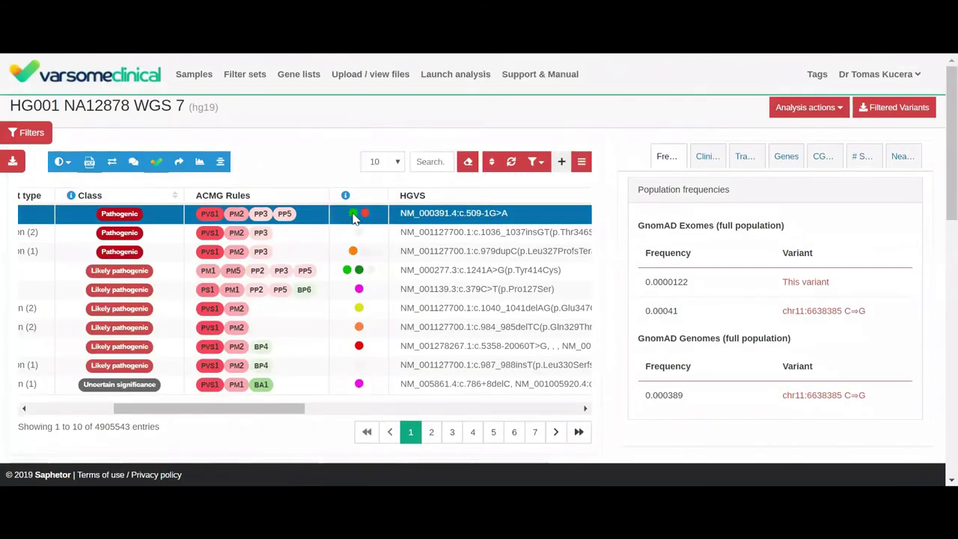
Step: Examine who assigned the variants' user classifications and the columns from HGVS and genes through function, frequency, zygosity and allelic balance
mouse_move(357, 215)
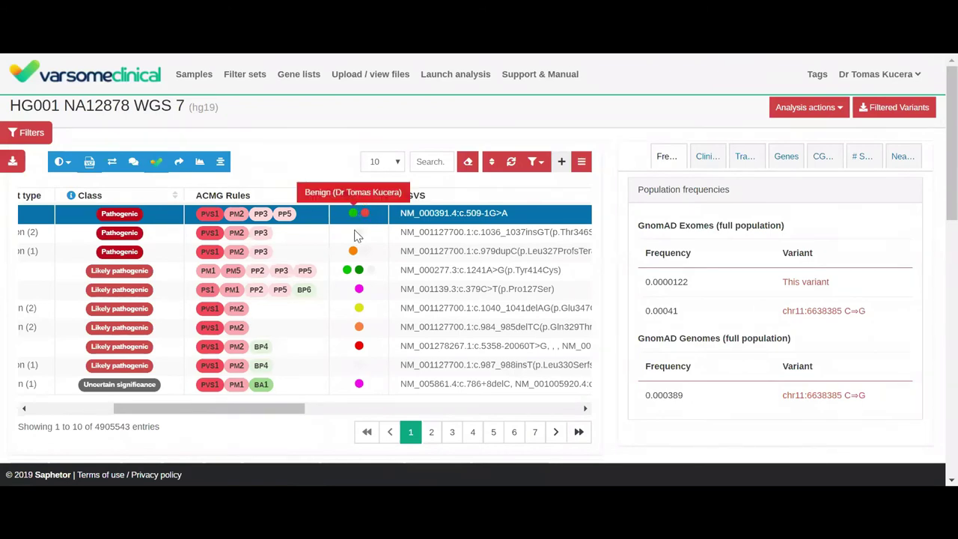
mouse_move(360, 290)
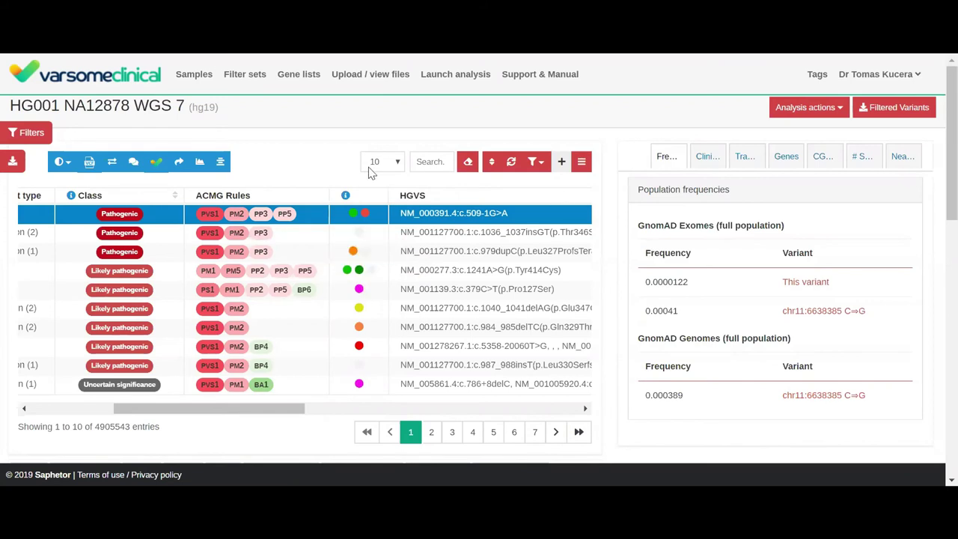
drag(260, 413, 335, 414)
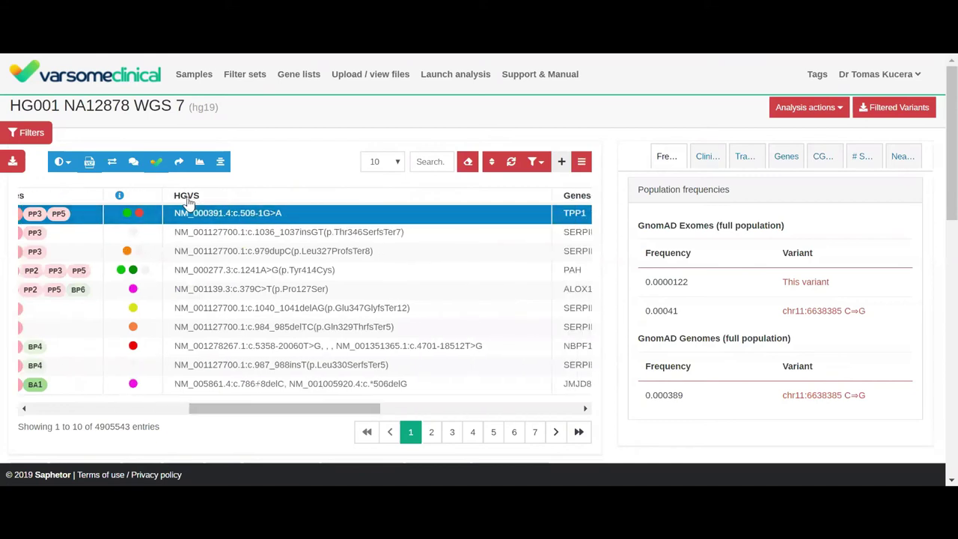
drag(276, 409, 399, 410)
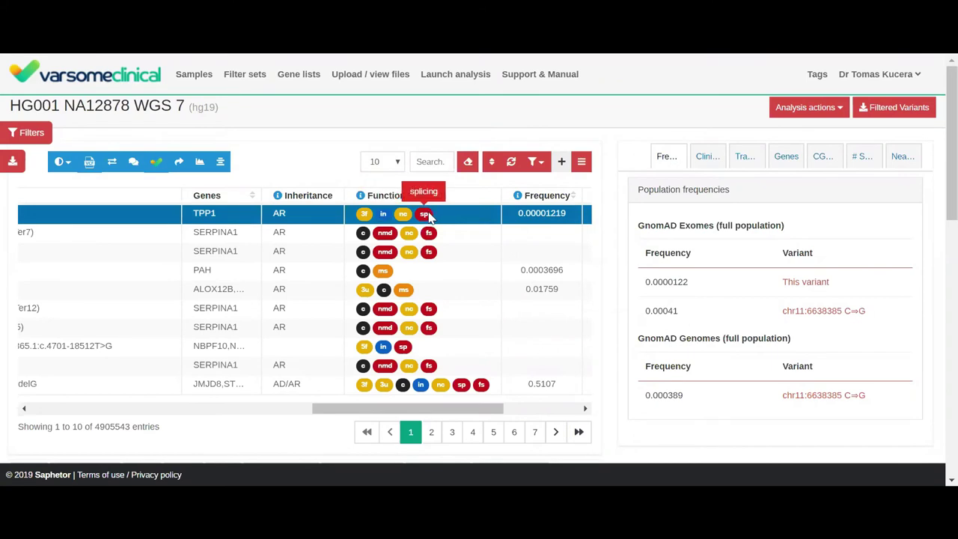
drag(439, 408, 510, 408)
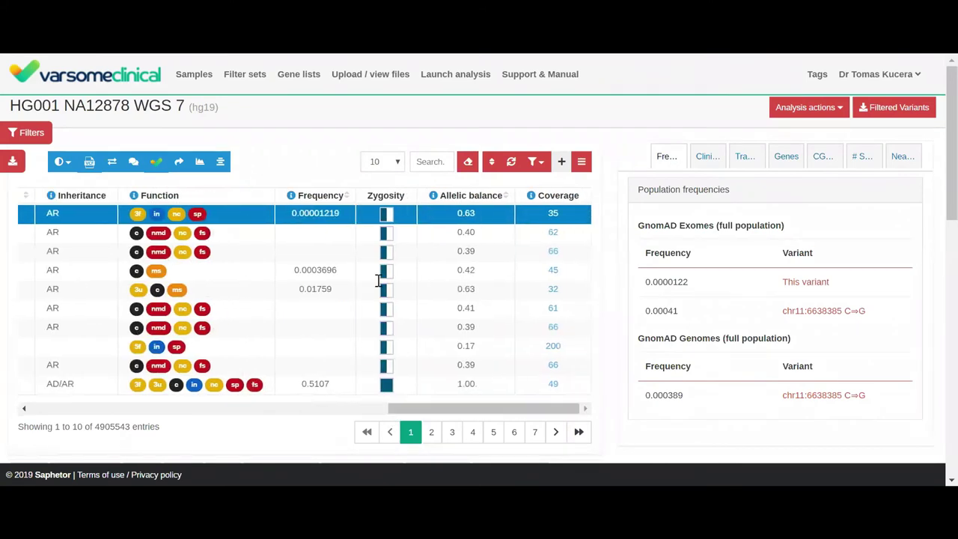
mouse_move(326, 202)
mouse_move(385, 389)
mouse_move(464, 197)
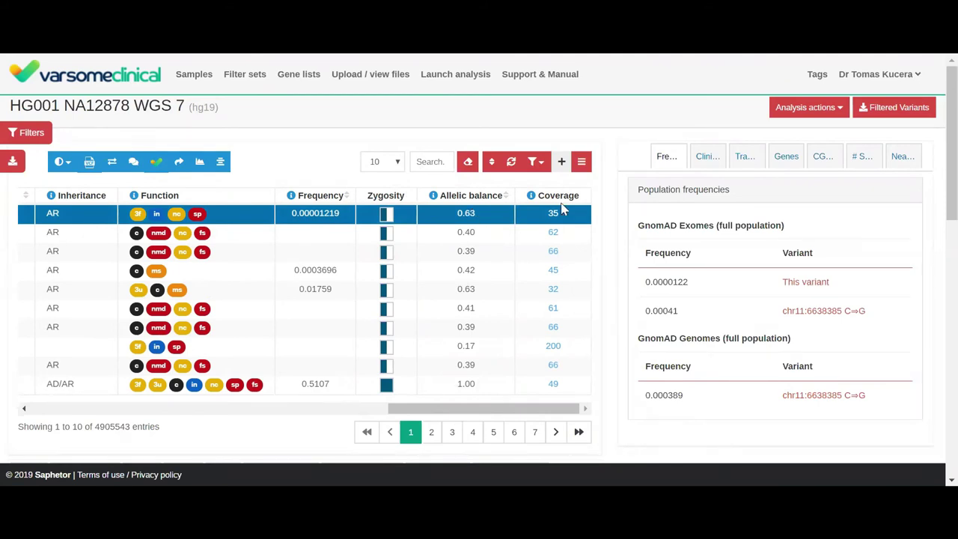
Step: Open the read alignments of variant chr11:6638385 C⇒T from its coverage value and examine the coverage and aligned reads
mouse_move(559, 202)
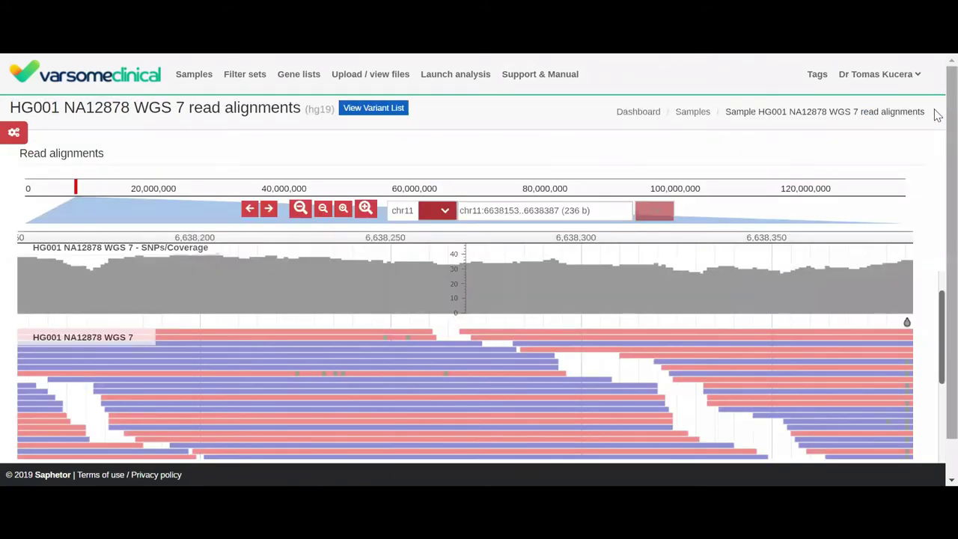
scroll(937, 175, down, 1)
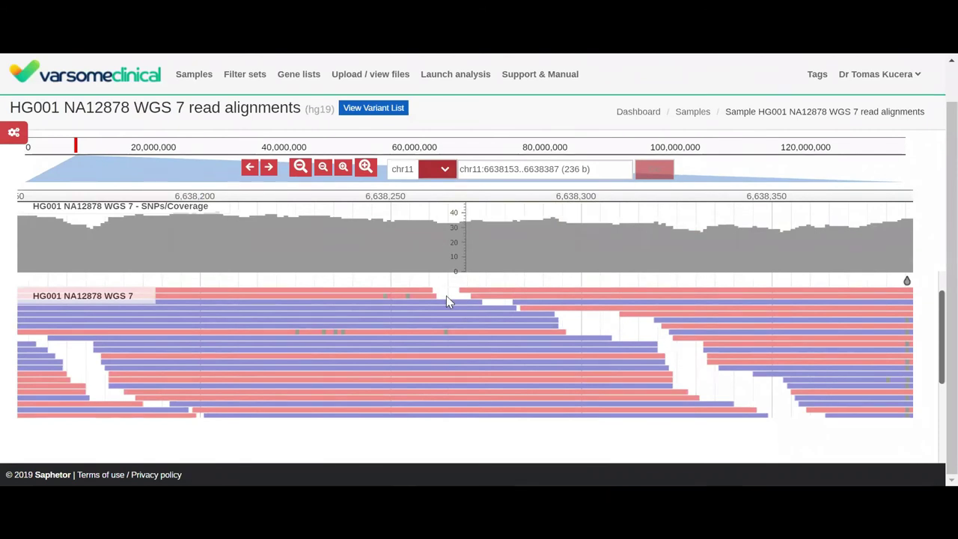
scroll(447, 295, down, 2)
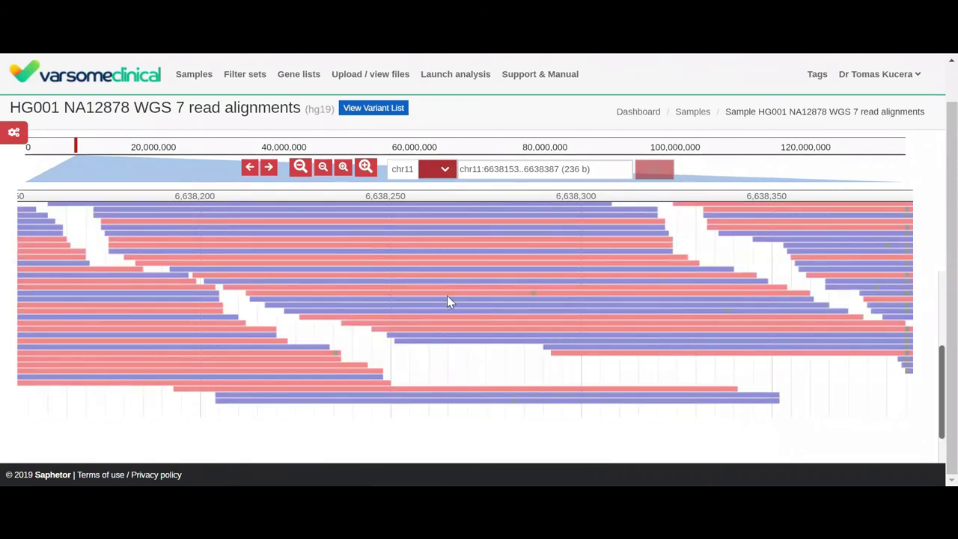
scroll(447, 295, up, 3)
scroll(421, 295, down, 3)
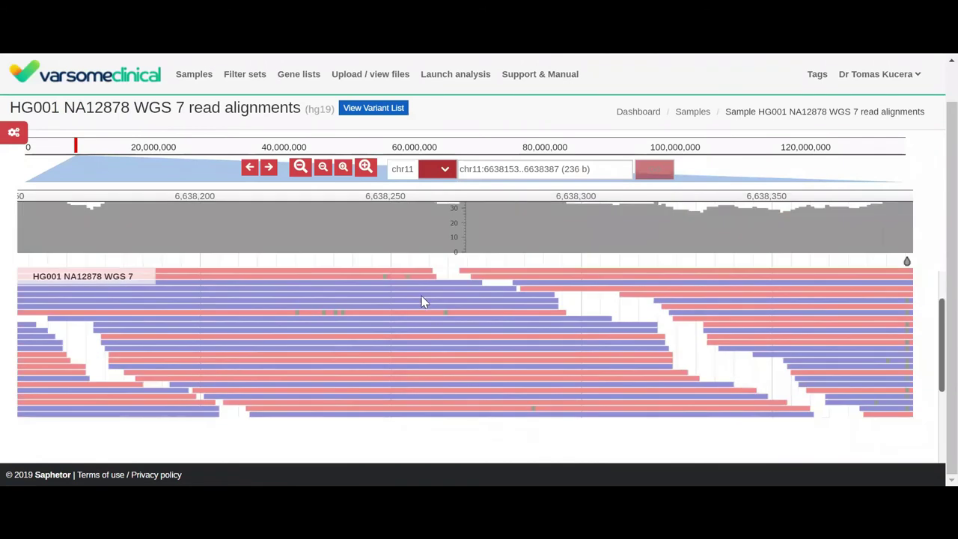
scroll(422, 295, up, 3)
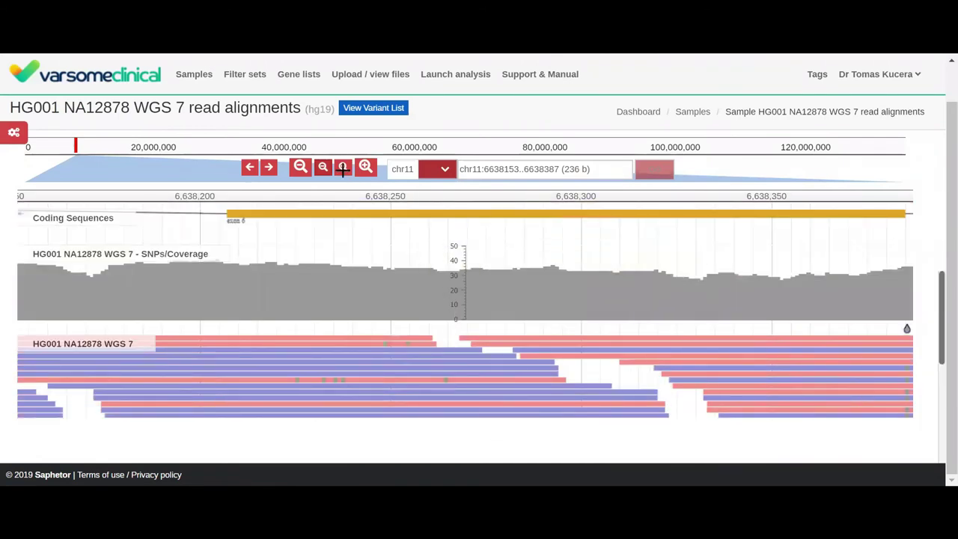
Step: Widen the read alignment region to chr11:6637972..6638569 and examine the coding sequences, coverage and aligned reads around TPP1
mouse_move(238, 229)
click(322, 167)
click(323, 167)
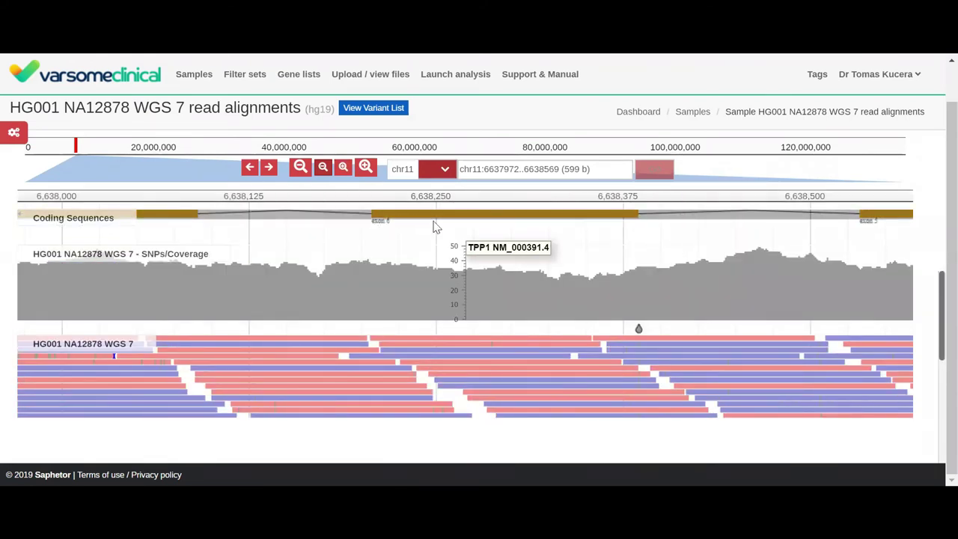
scroll(538, 253, down, 2)
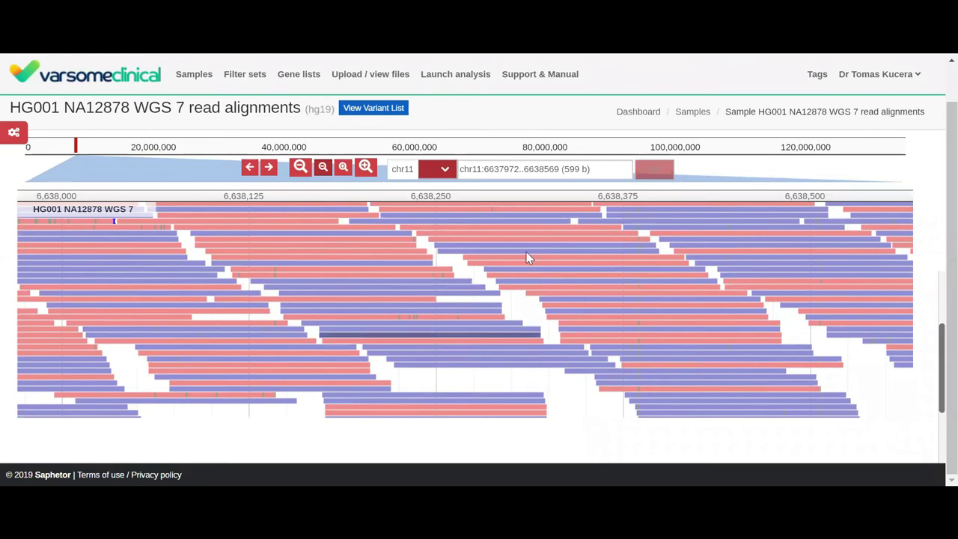
scroll(509, 333, up, 2)
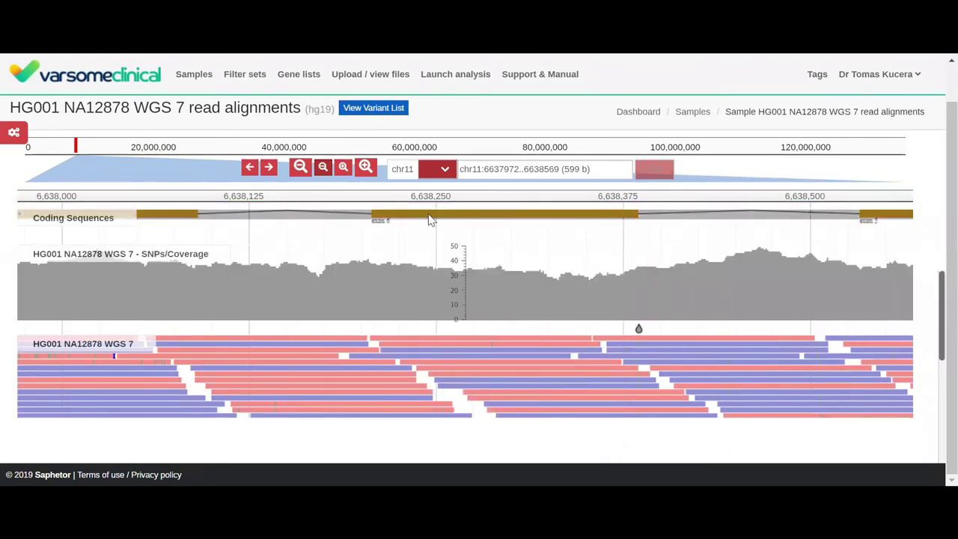
mouse_move(430, 219)
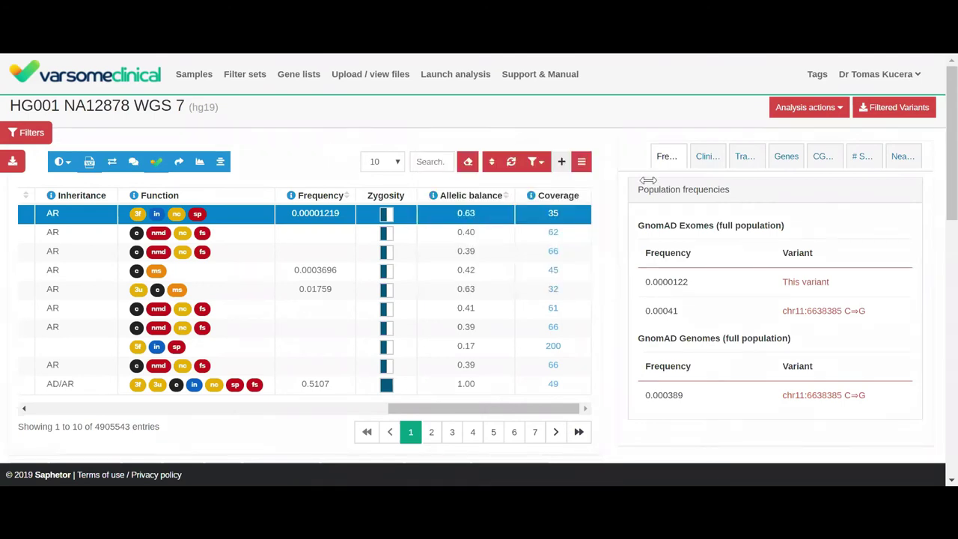
Step: Return to the variant table and compare the class, ACMG rules and user classifications of the first variants
drag(545, 415, 65, 413)
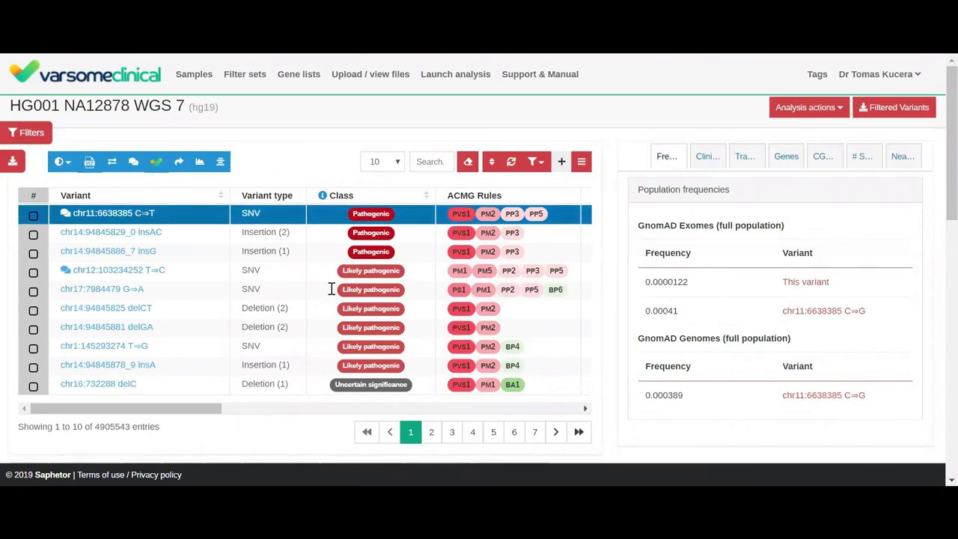
drag(217, 408, 314, 409)
scroll(313, 367, right, 2)
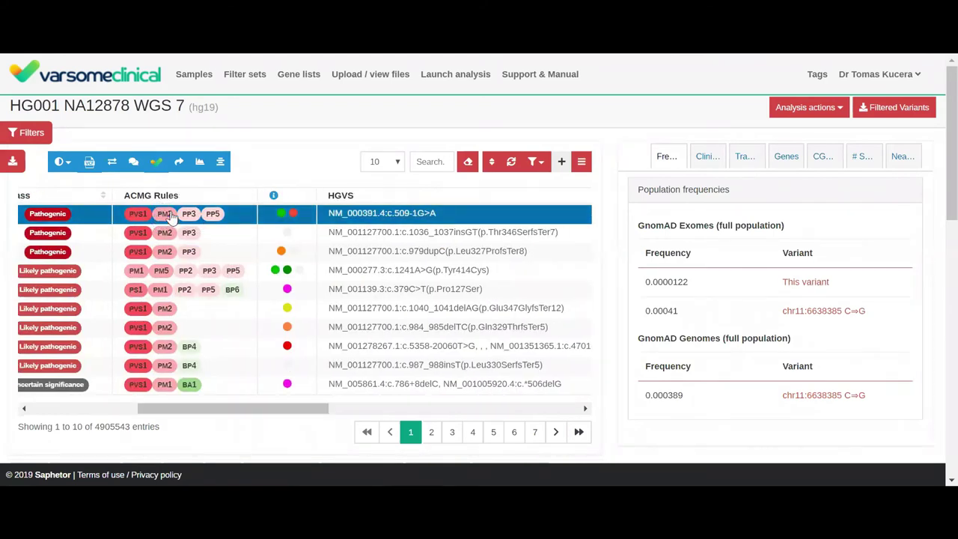
mouse_move(297, 216)
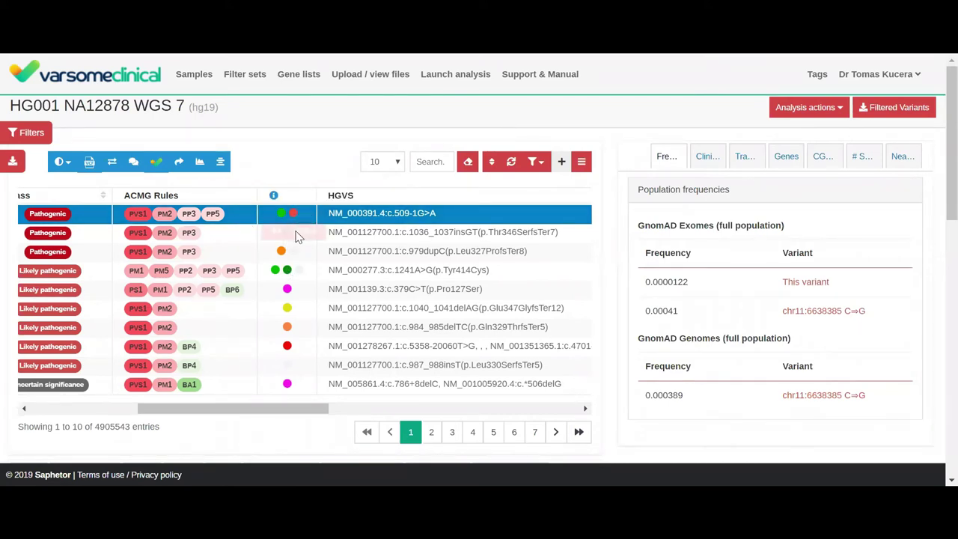
drag(297, 408, 284, 406)
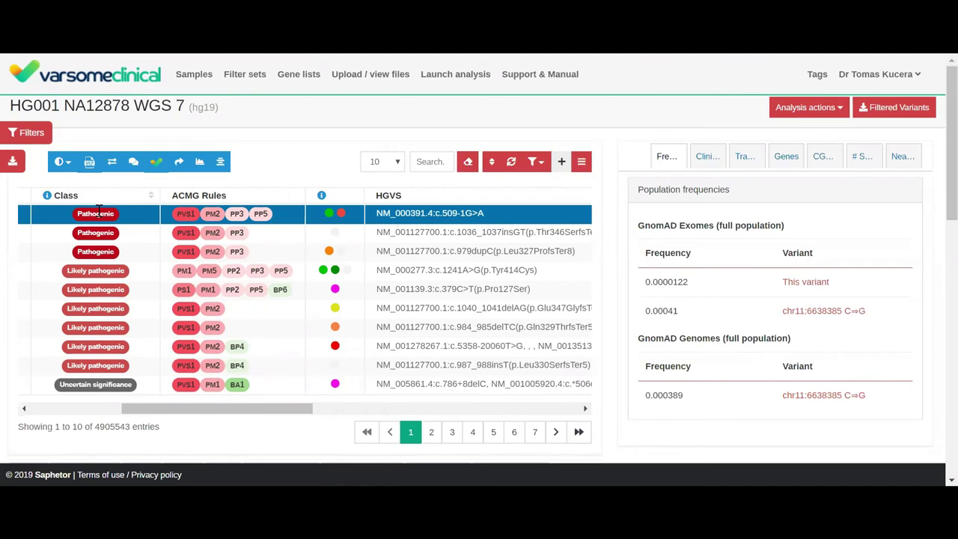
Step: Look over the available custom variant classifications, highlighting pharmacogenomics and "to show the lab director"
right_click(339, 215)
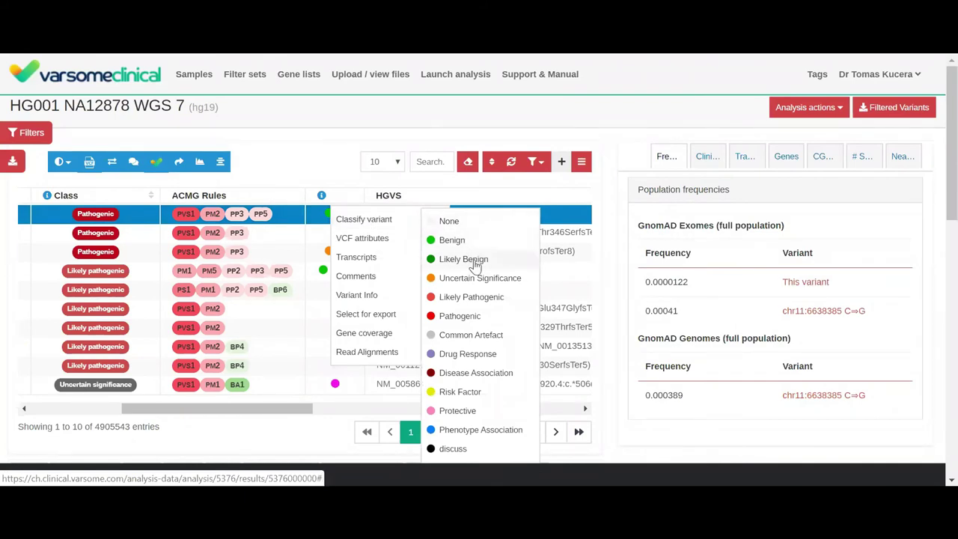
click(561, 161)
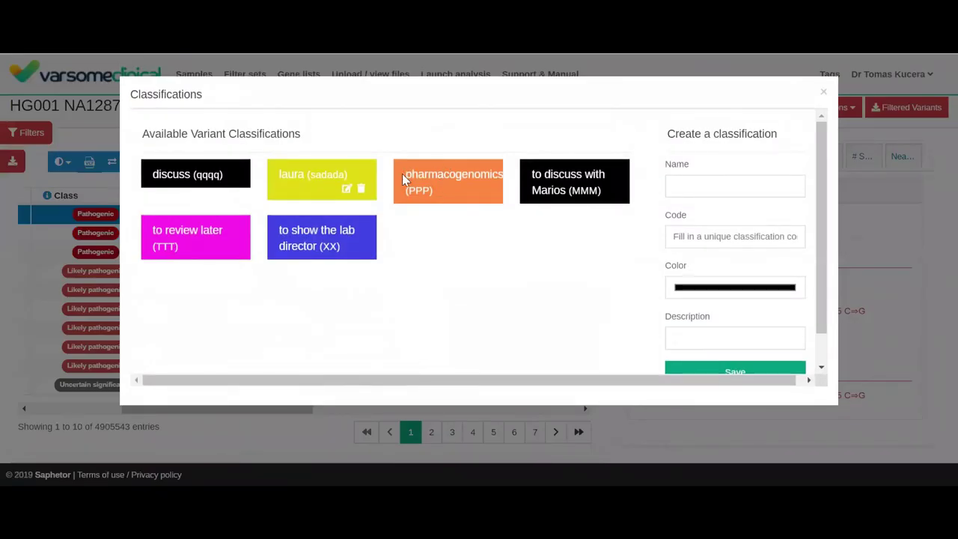
drag(404, 173, 506, 186)
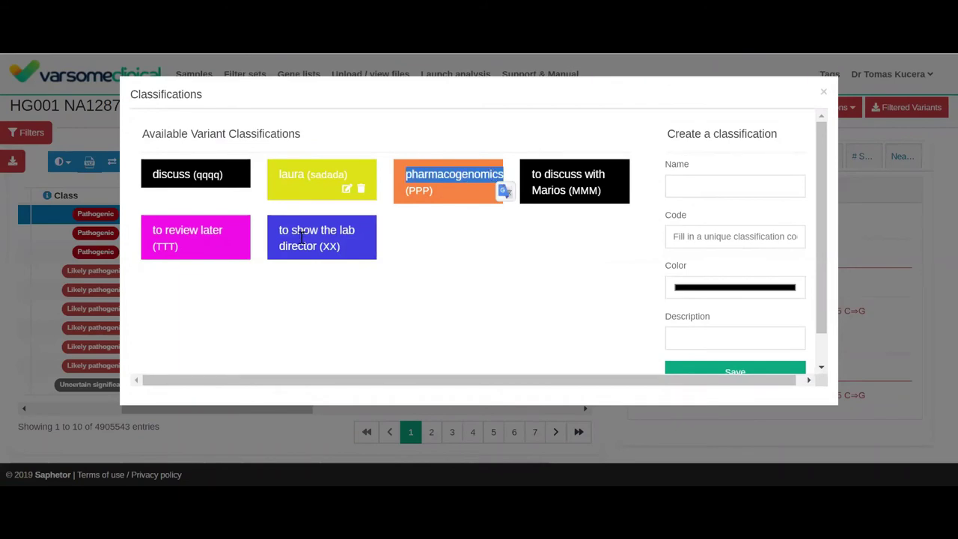
drag(279, 228, 372, 243)
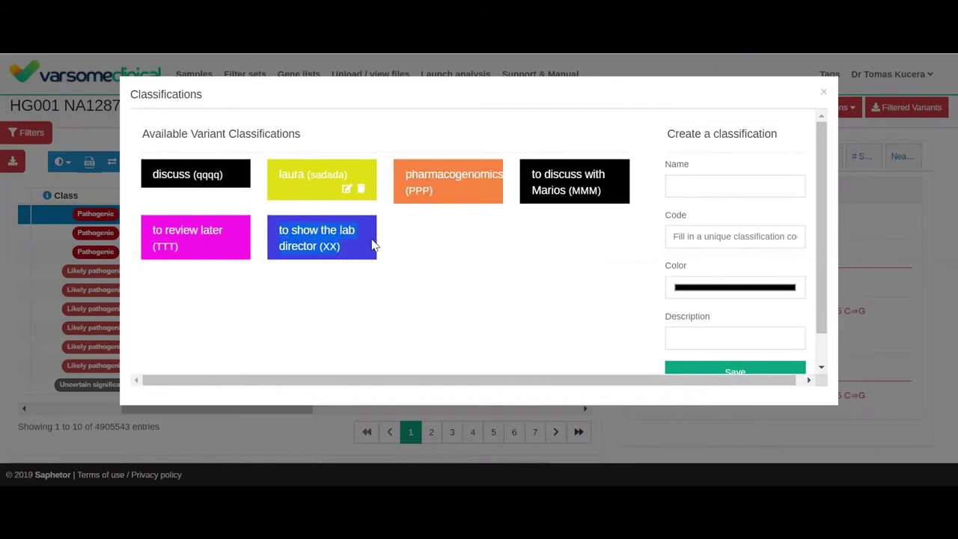
click(822, 92)
Step: Check the standard and custom options for classifying the variant NM_000391.4:c.509-1G>A and its existing user classifications
right_click(333, 215)
mouse_move(358, 224)
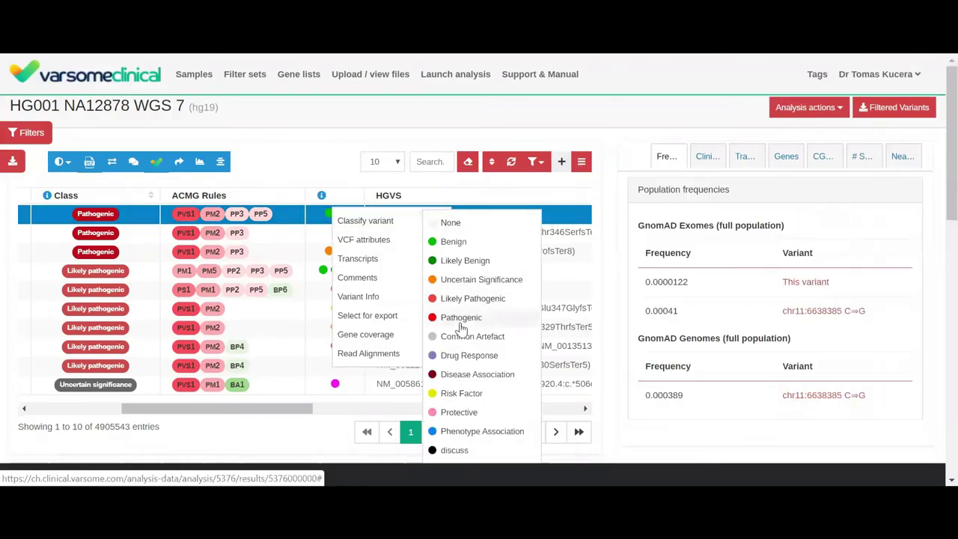
scroll(459, 277, down, 1)
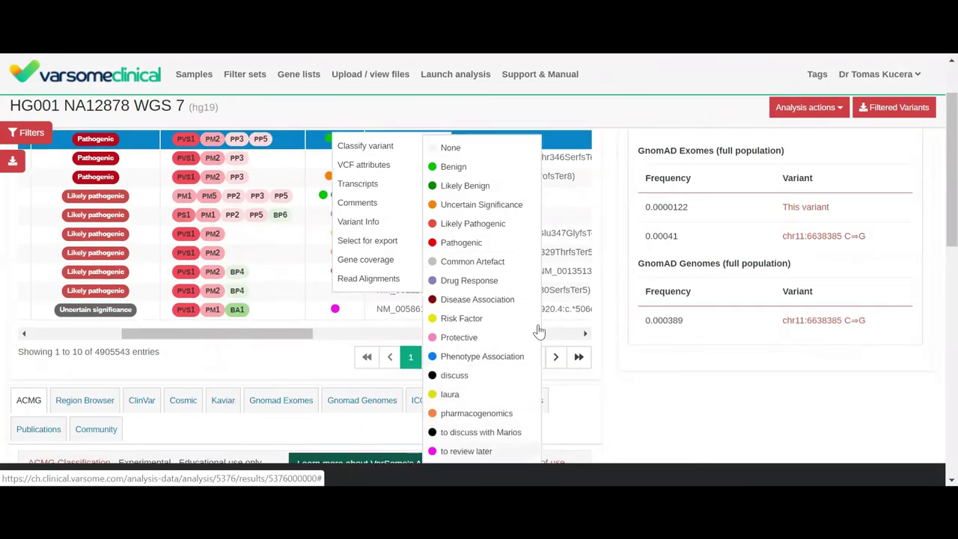
click(600, 202)
scroll(329, 219, up, 1)
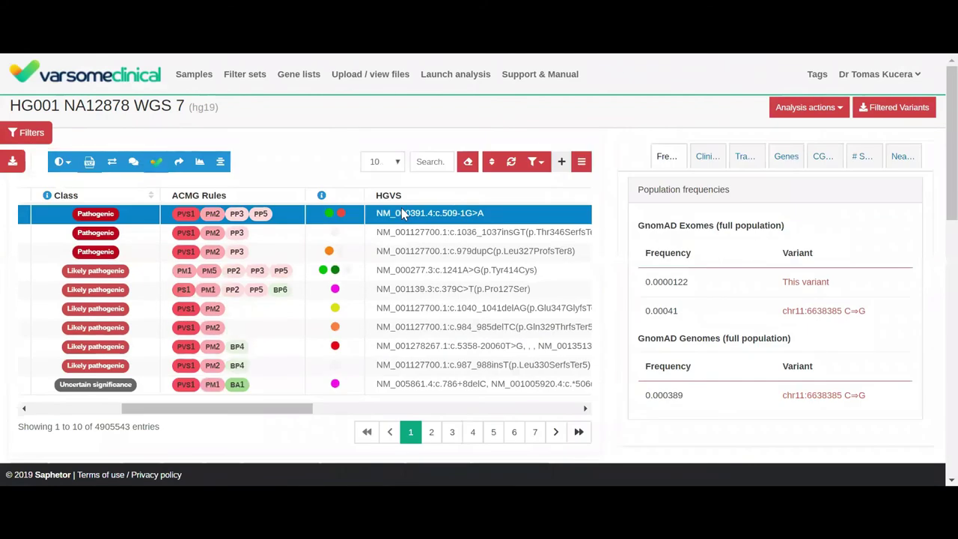
mouse_move(330, 217)
Step: Examine the genes, inheritance, function, frequency, zygosity, allelic balance and coverage columns of the variant table
drag(317, 409, 403, 410)
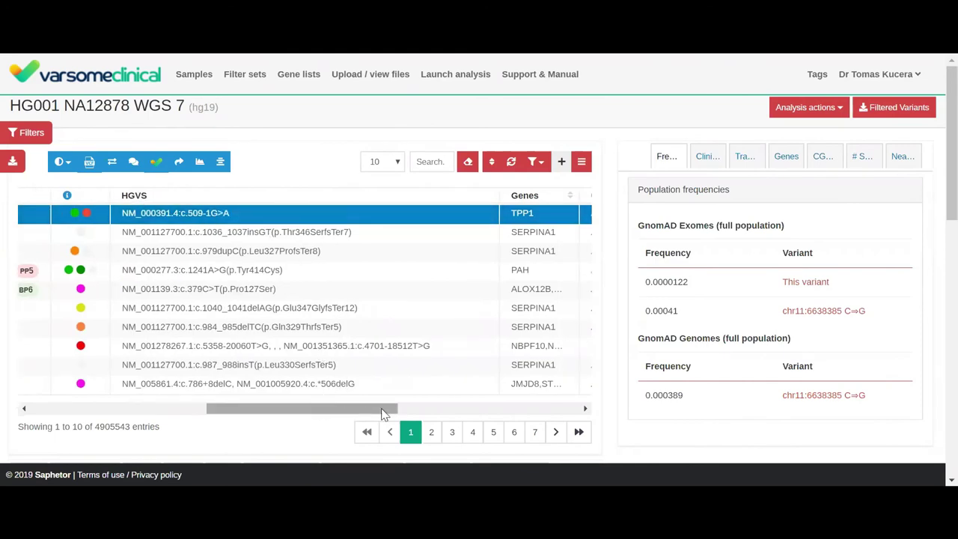
scroll(310, 207, right, 5)
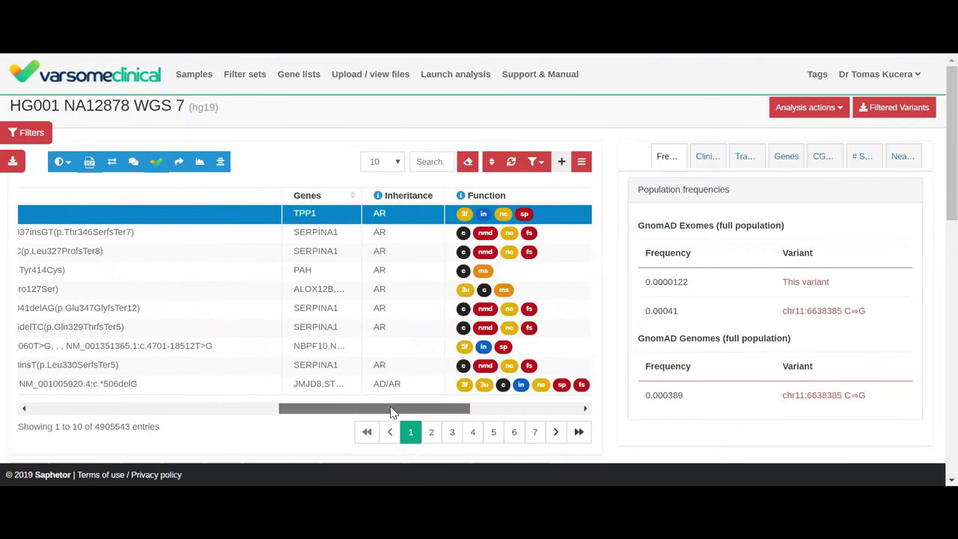
scroll(241, 204, right, 5)
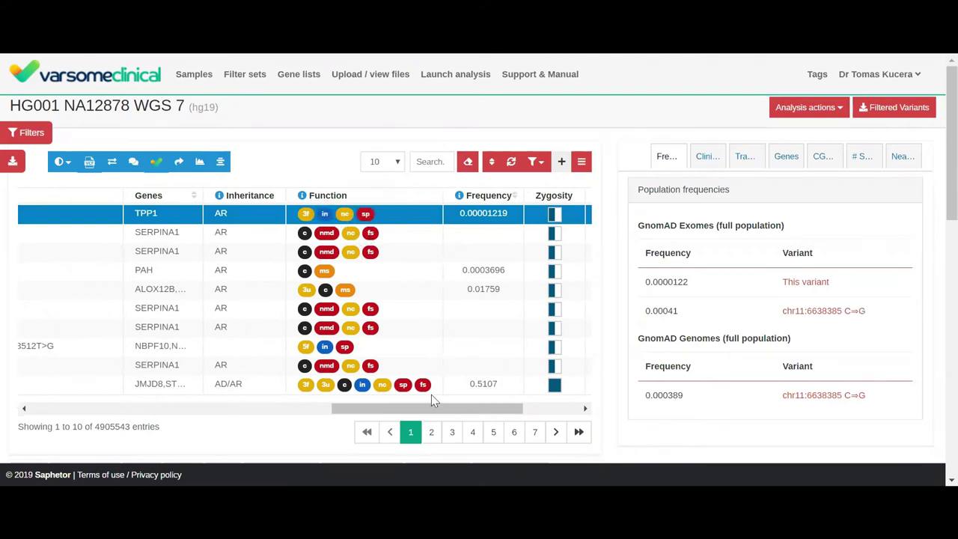
scroll(464, 414, right, 1)
scroll(464, 414, right, 5)
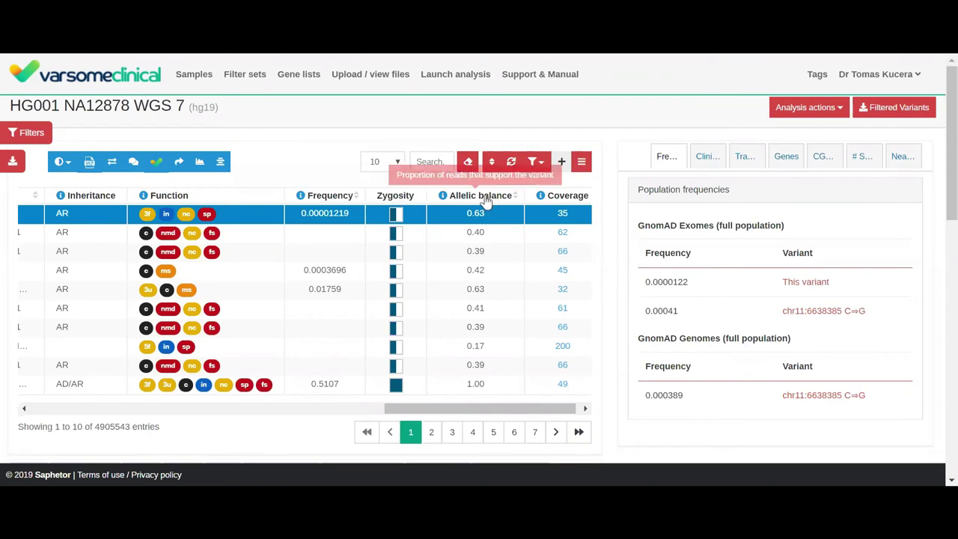
Step: Examine the coverage and read alignments around variant chr11:6638385 C⇒T, and return to the variant table's columns
scroll(509, 408, right, 1)
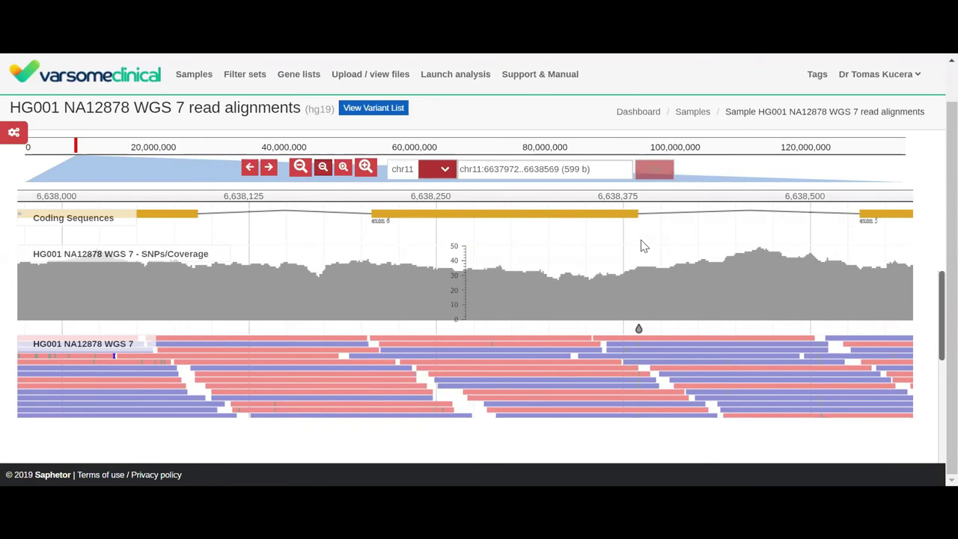
drag(633, 241, 604, 242)
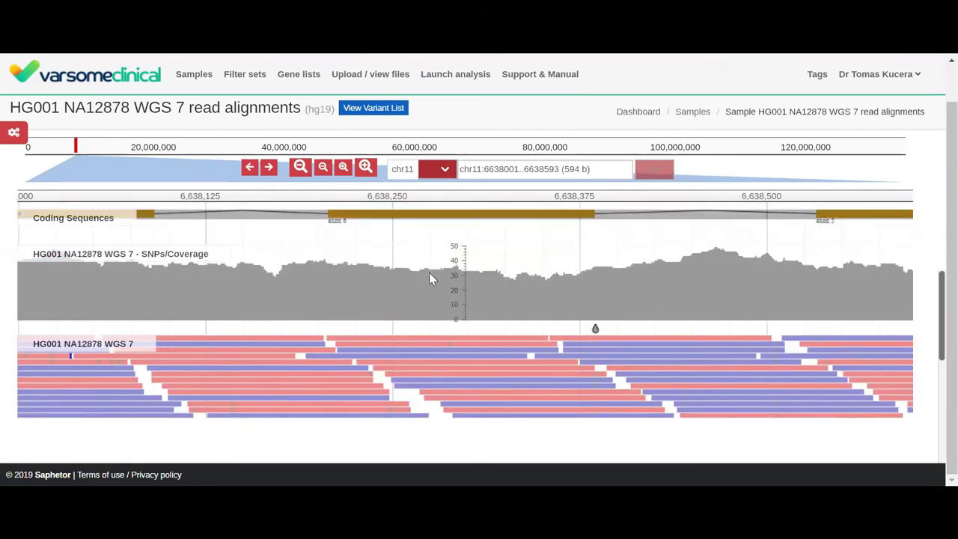
scroll(397, 262, down, 1)
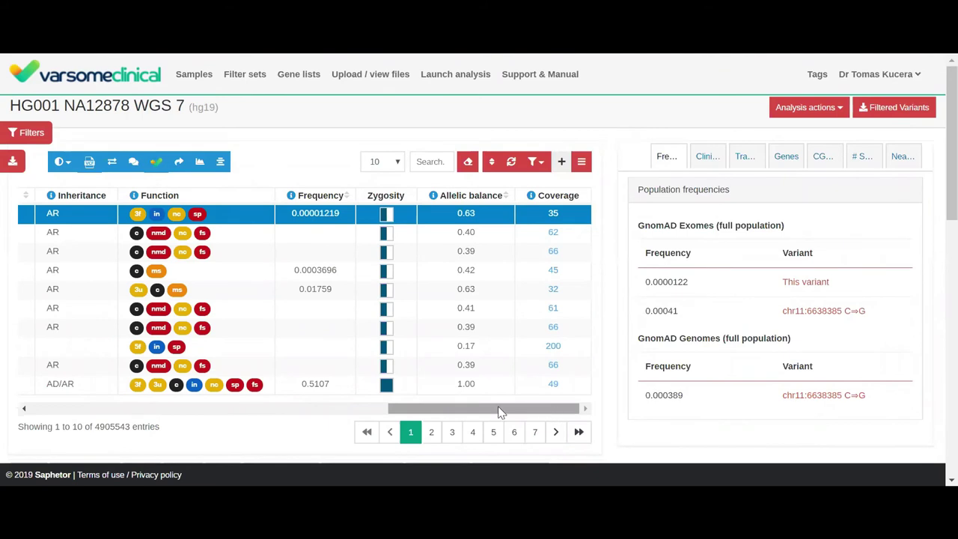
scroll(558, 409, left, 3)
scroll(561, 408, right, 3)
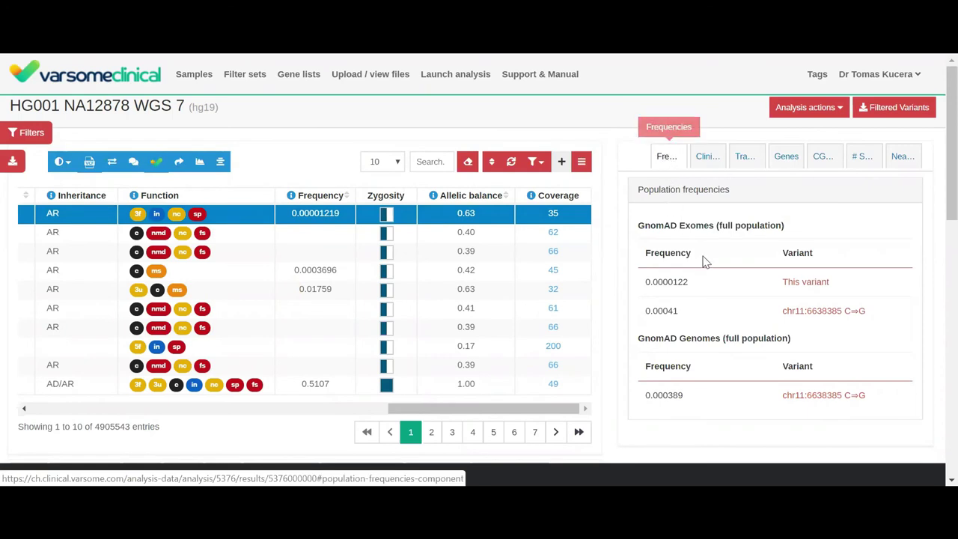
Step: Review the clinical data, transcripts and gene details of the variant chr11:6638385 C⇒T
click(716, 163)
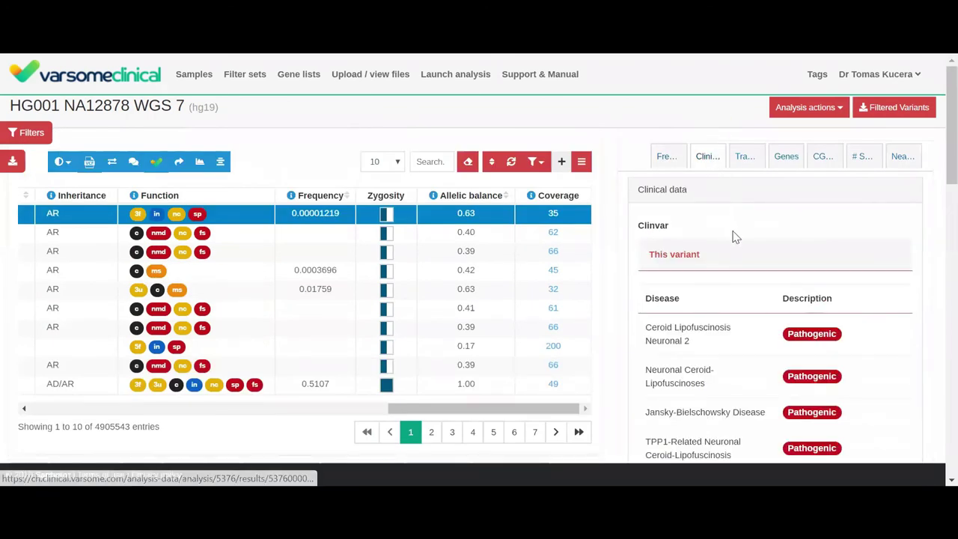
click(746, 162)
scroll(748, 288, down, 10)
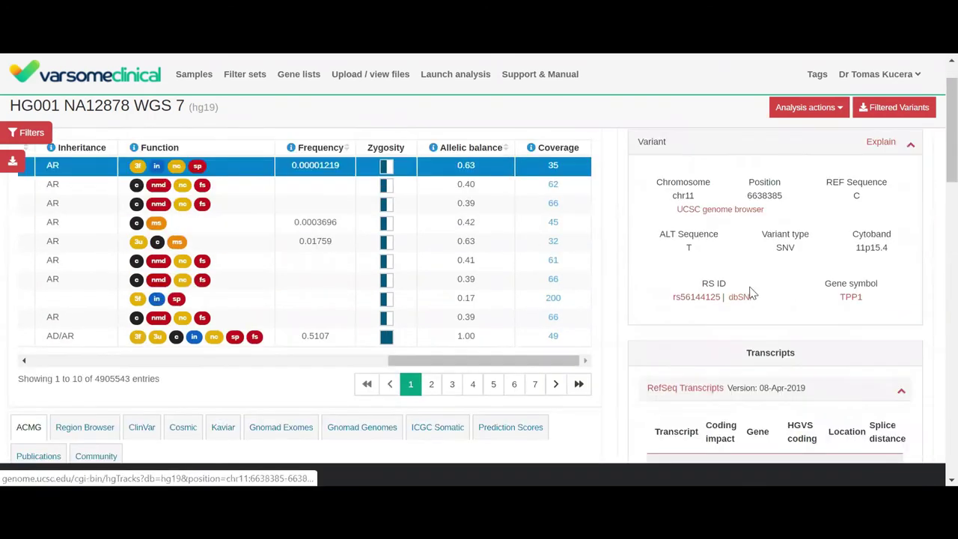
scroll(751, 284, up, 10)
click(787, 162)
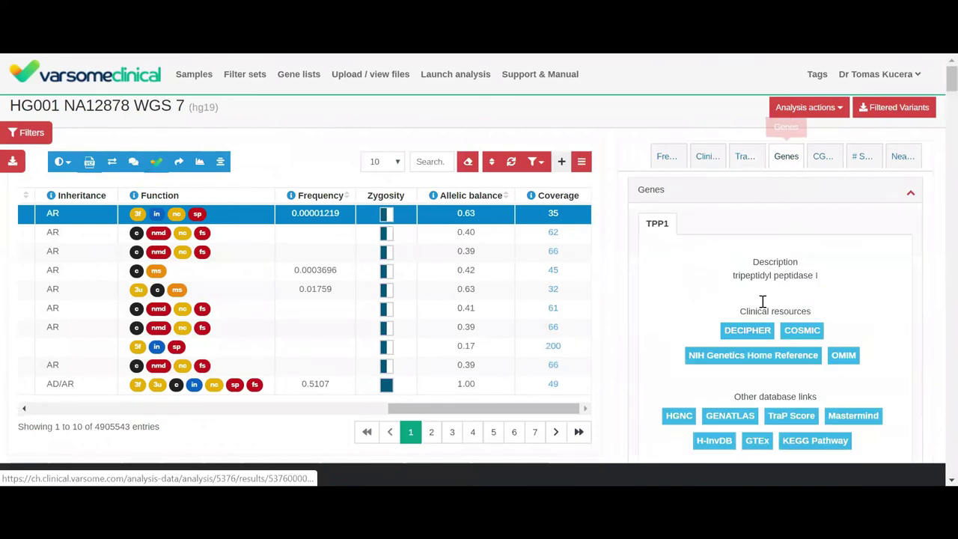
scroll(748, 327, down, 10)
scroll(778, 262, up, 10)
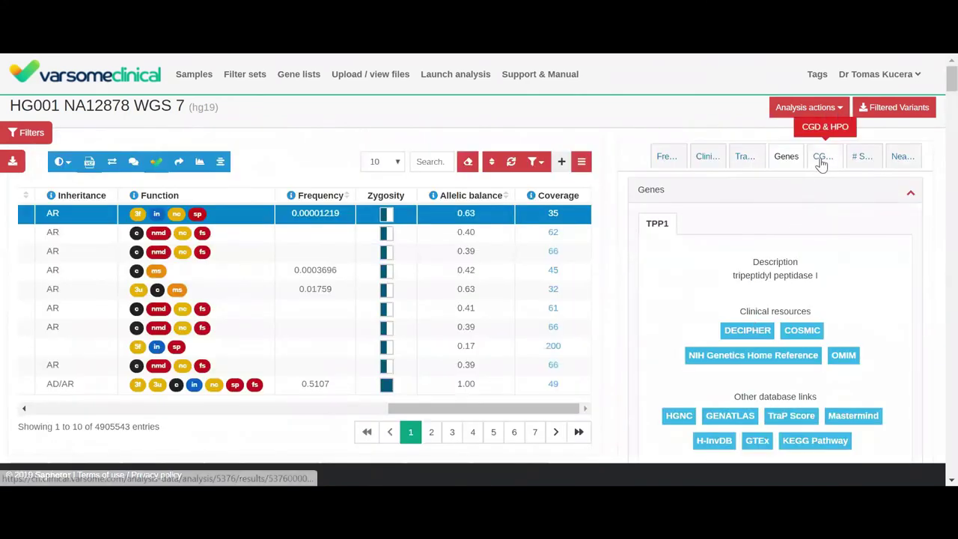
Step: Review the variant's CGD & HPO information, the samples carrying it and the nearby variants in this sample
scroll(778, 329, down, 2)
scroll(773, 348, down, 3)
scroll(778, 262, up, 5)
click(862, 163)
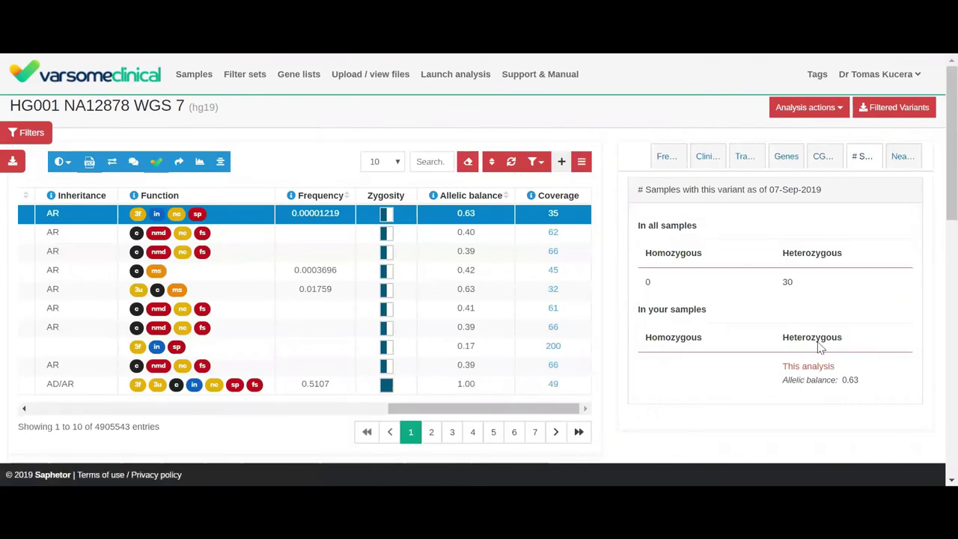
click(898, 161)
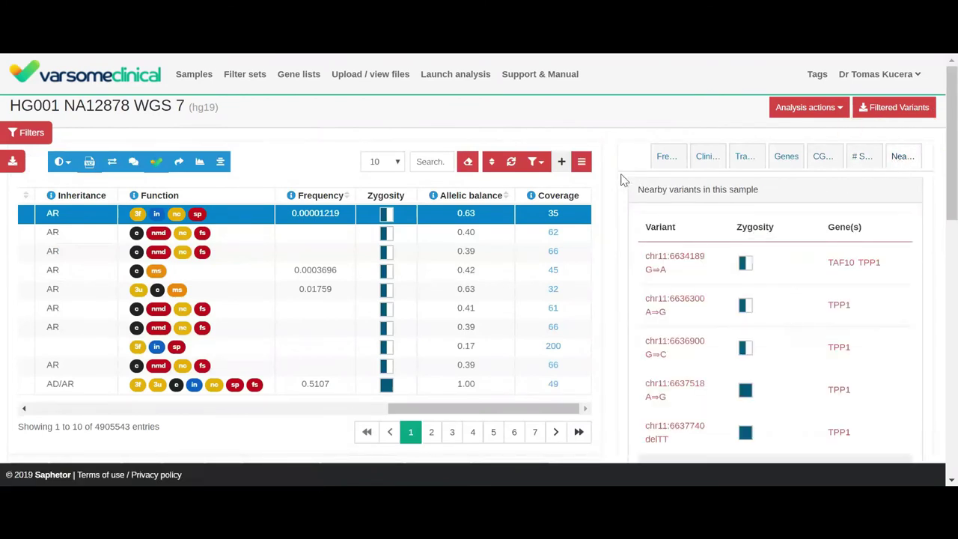
scroll(546, 284, down, 2)
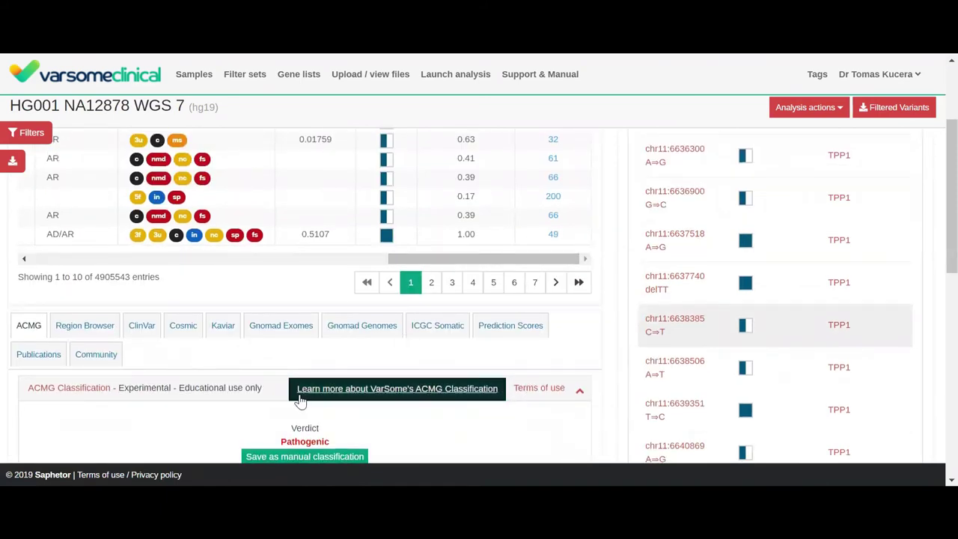
Step: Examine the ACMG classification verdict and the grid of applied rules for the chr11:6638385 C⇒T variant
scroll(38, 333, down, 1)
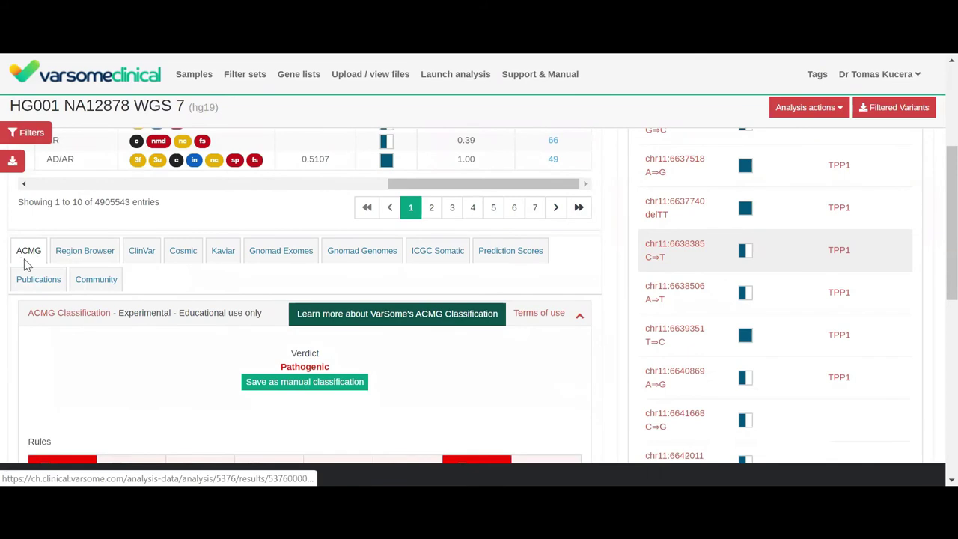
scroll(23, 265, down, 1)
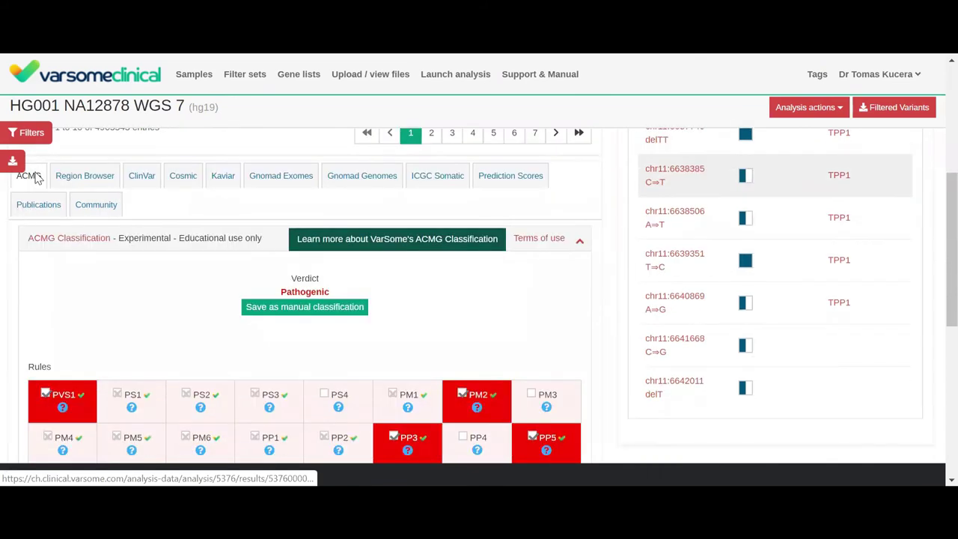
scroll(163, 331, down, 2)
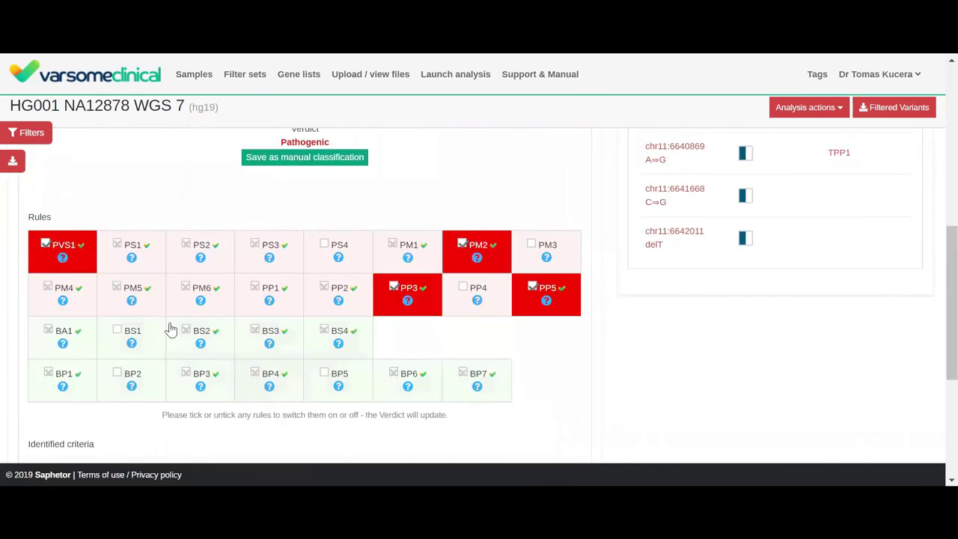
scroll(119, 281, up, 3)
Step: Inspect the genomic context of the variant in the region browser, including transcripts, protein regions and pathogenicity
click(88, 254)
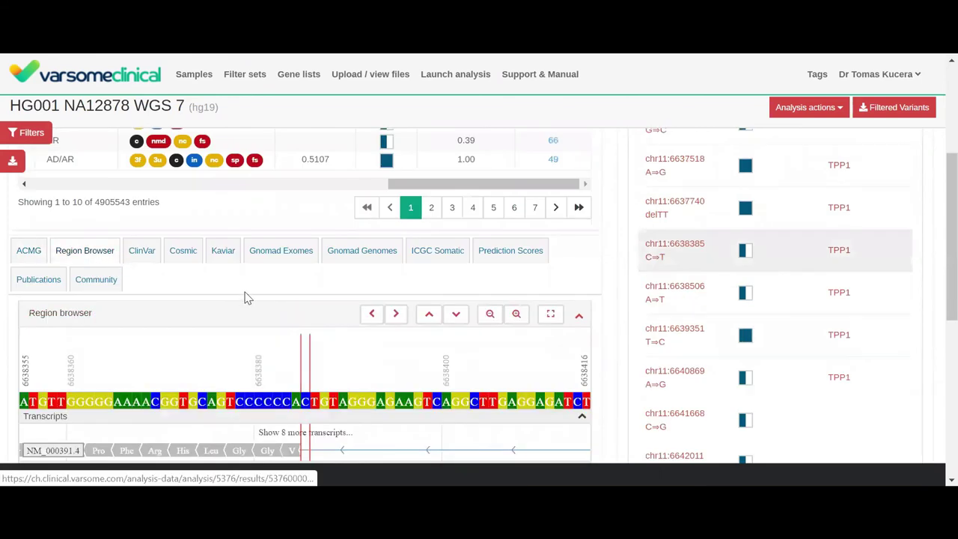
scroll(244, 300, down, 2)
scroll(245, 302, down, 2)
scroll(190, 287, up, 3)
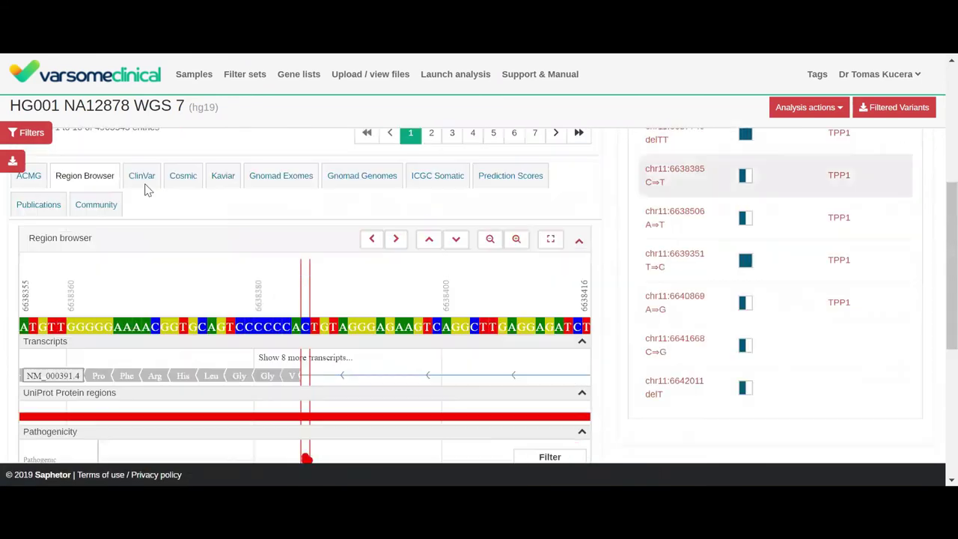
Step: Look through the variant's ClinVar, Cosmic, Kaviar, Gnomad Exomes, ICGC Somatic and prediction score annotations
click(146, 178)
click(173, 178)
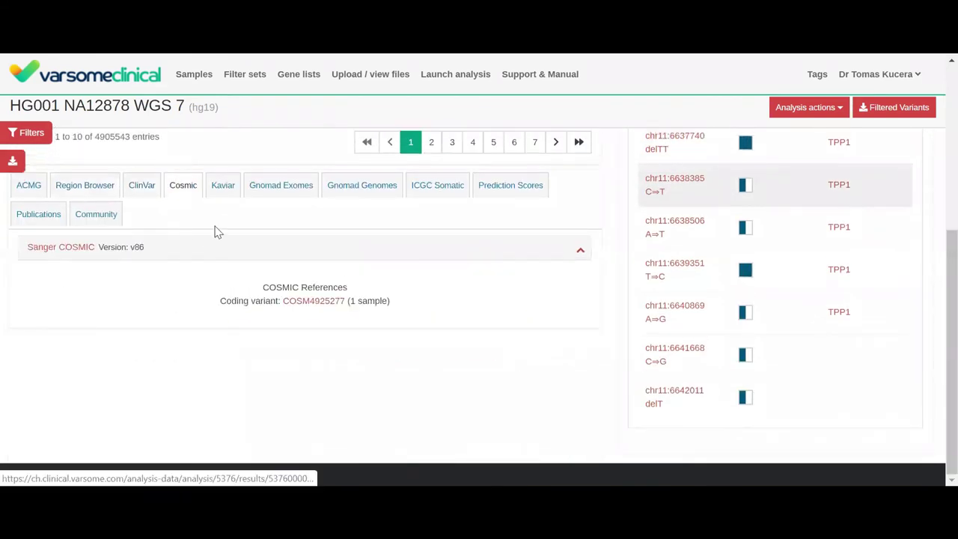
click(216, 191)
click(294, 192)
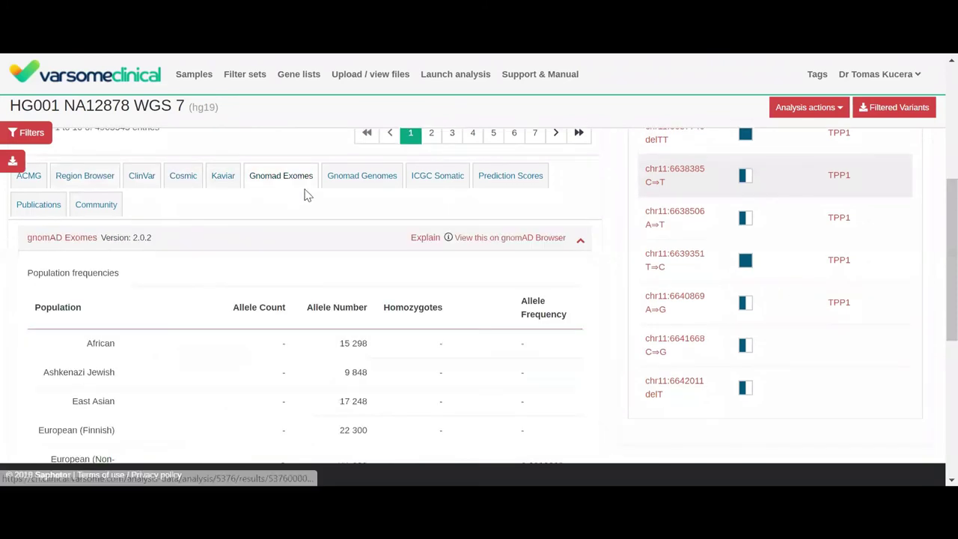
click(435, 181)
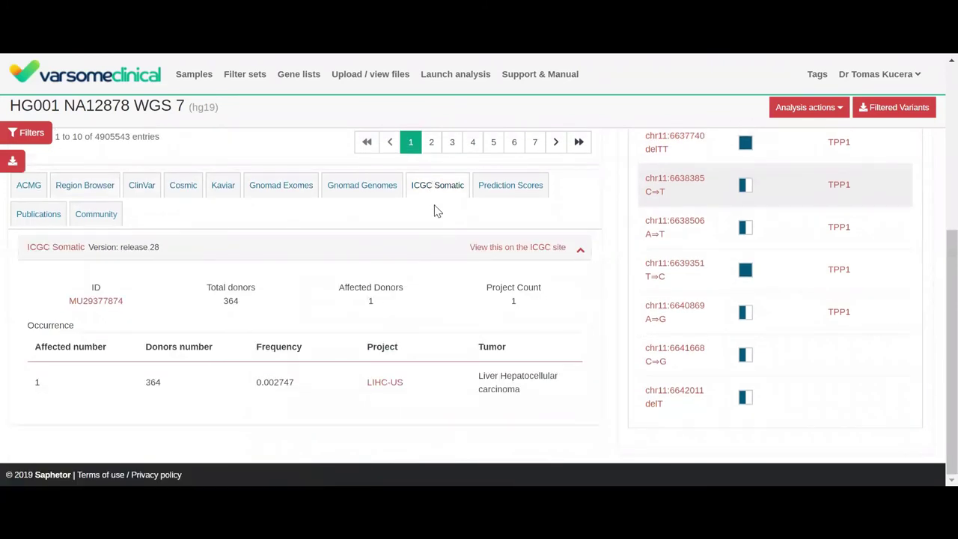
click(503, 187)
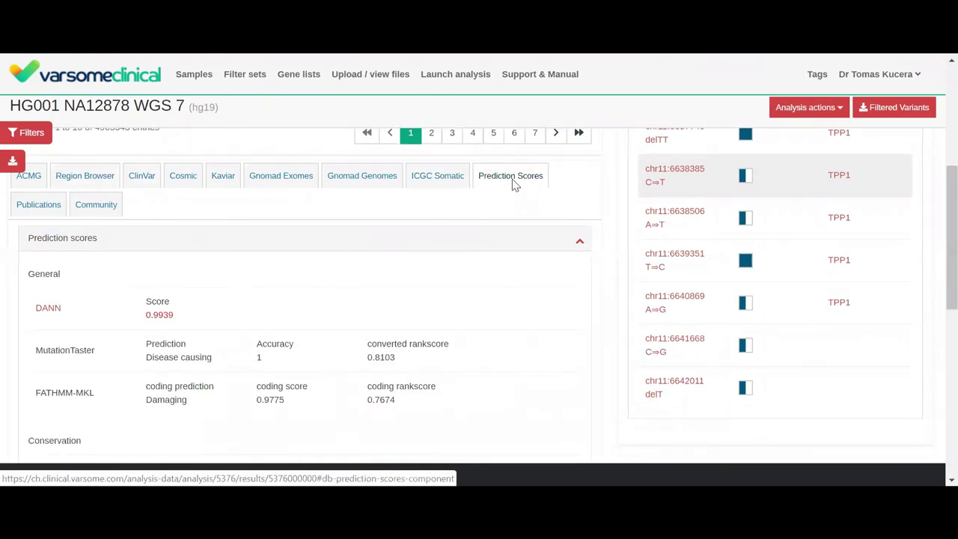
Step: Check the publications and community contributions linked to the variant
click(38, 204)
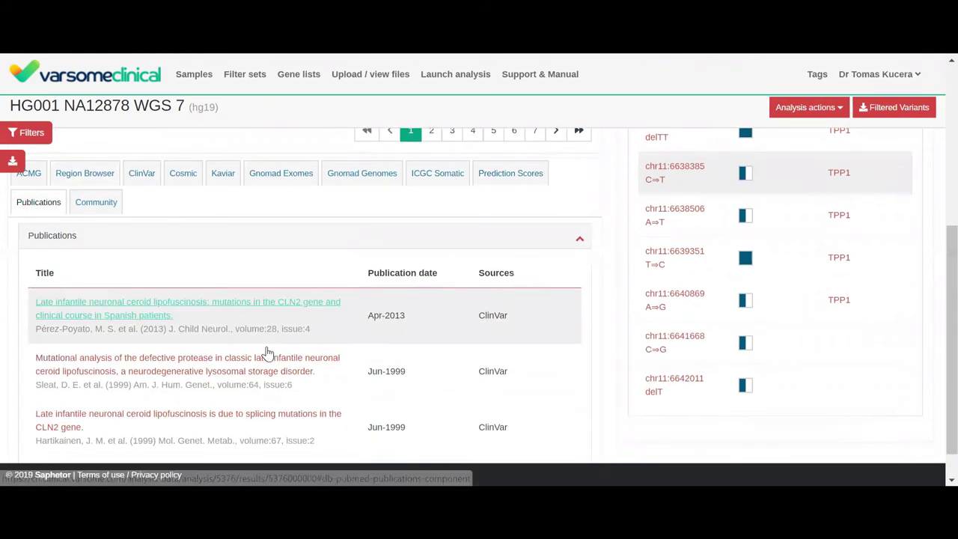
scroll(267, 345, up, 3)
click(98, 315)
scroll(262, 318, down, 1)
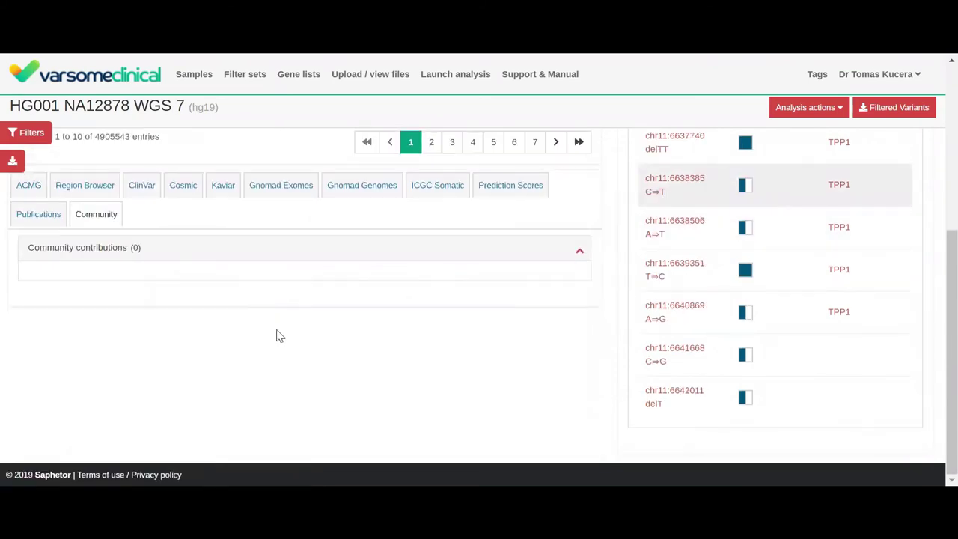
scroll(302, 324, up, 4)
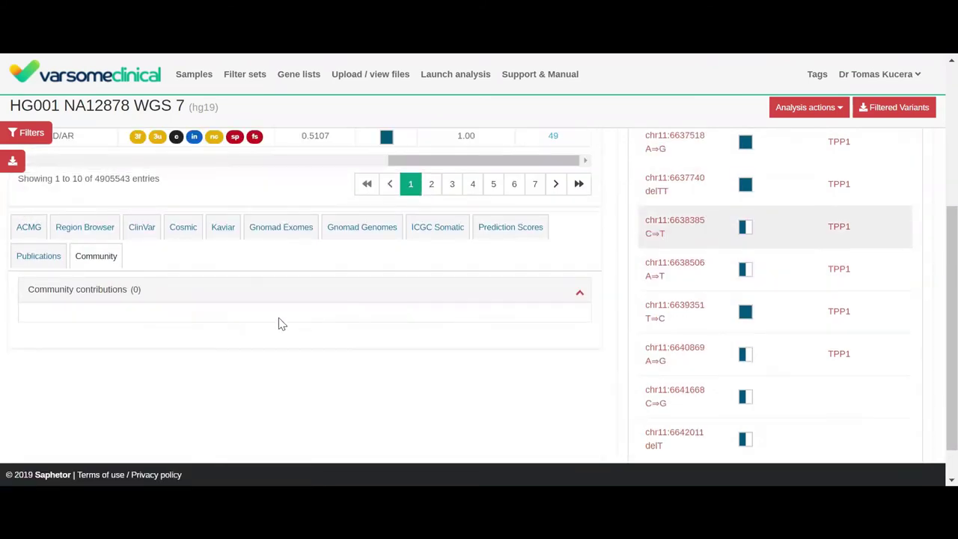
Step: Show the ACMG classification and population frequencies again, and bring the first columns of the variant table into view
click(41, 334)
scroll(673, 239, up, 4)
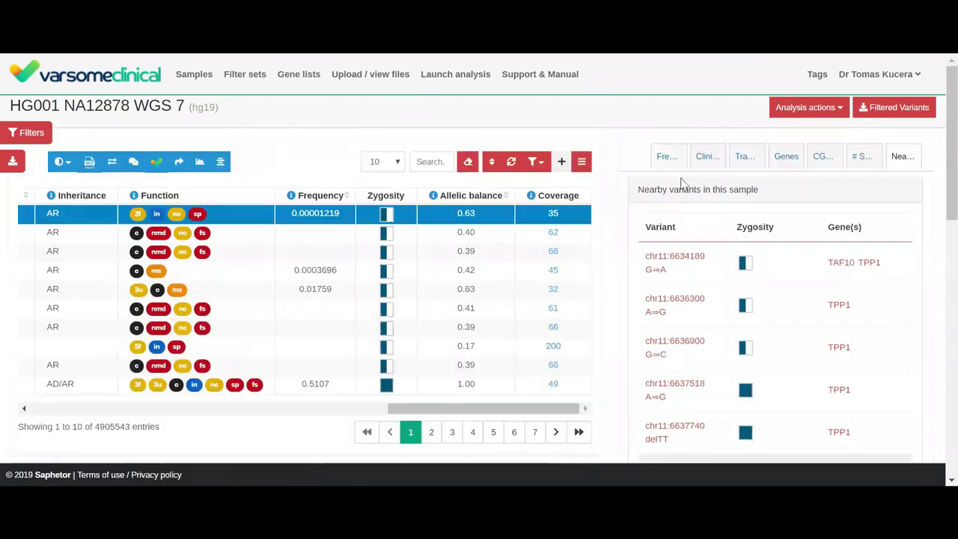
click(665, 159)
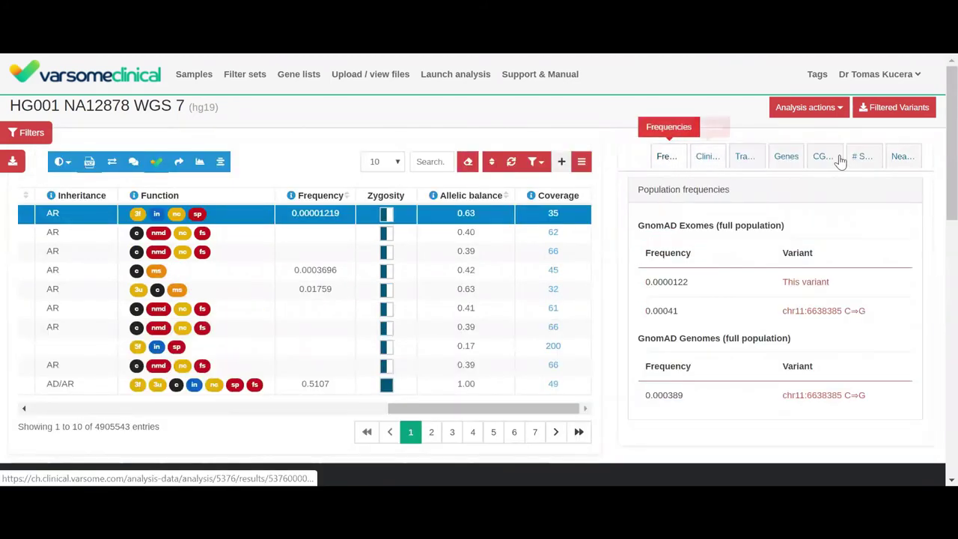
scroll(640, 318, down, 4)
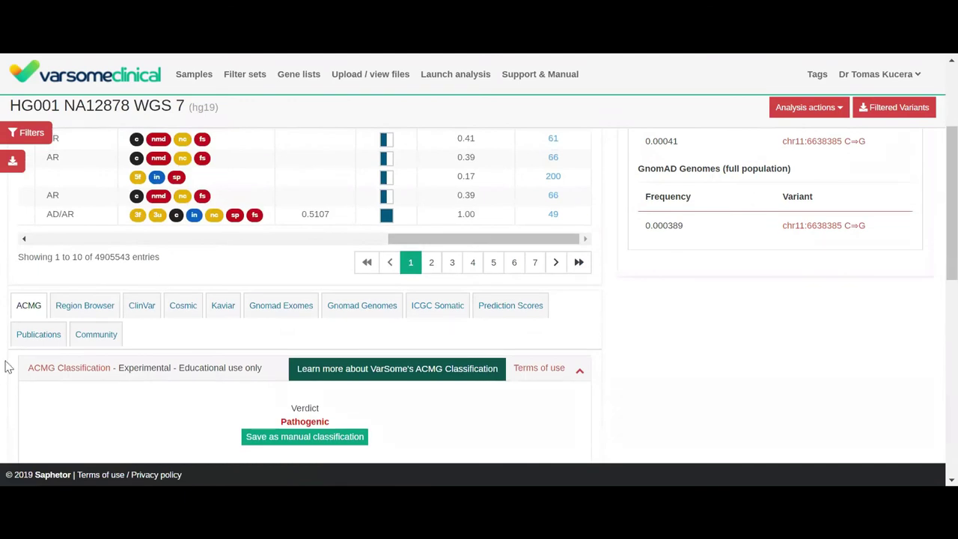
drag(536, 240, 178, 240)
scroll(214, 193, up, 4)
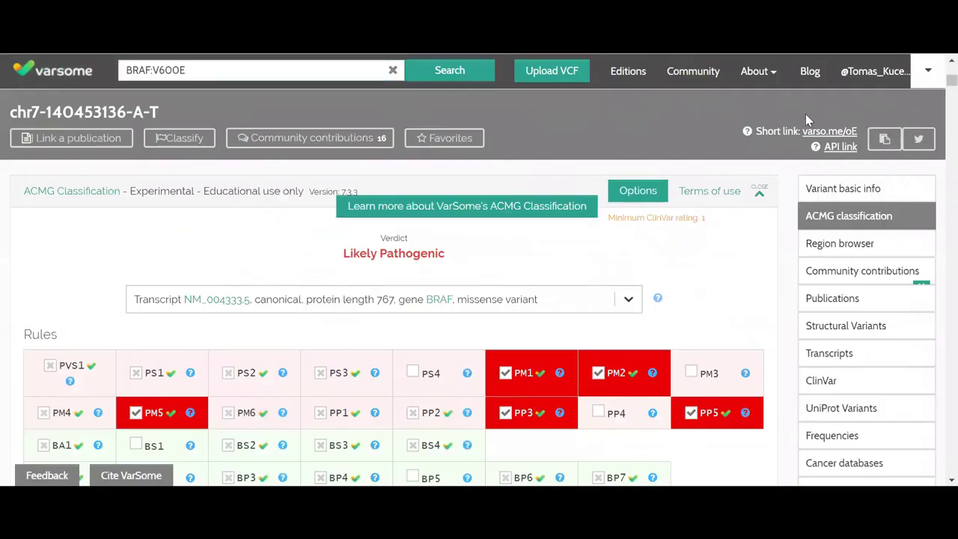
Step: Switch to the public VarSome site and look over the ACMG classification and region browser for BRAF:V600E
scroll(935, 97, down, 10)
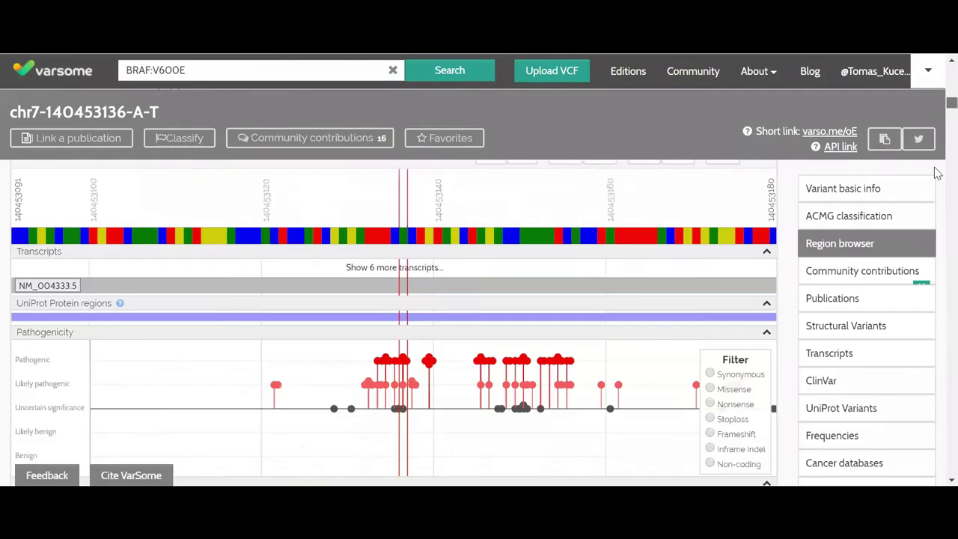
scroll(935, 112, up, 10)
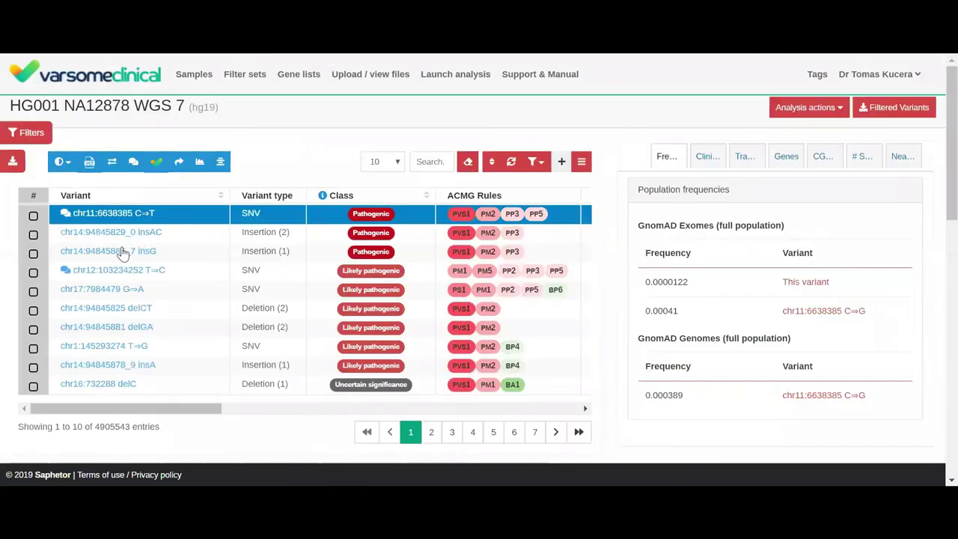
Step: Back in VarSome Clinical, show the samples that carry the variant chr11:6638385 C⇒T
click(132, 213)
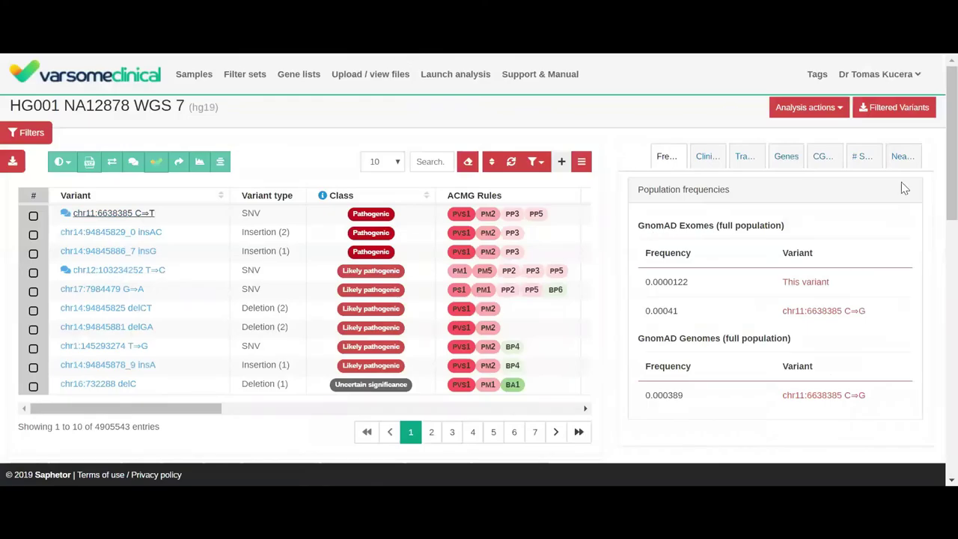
click(864, 156)
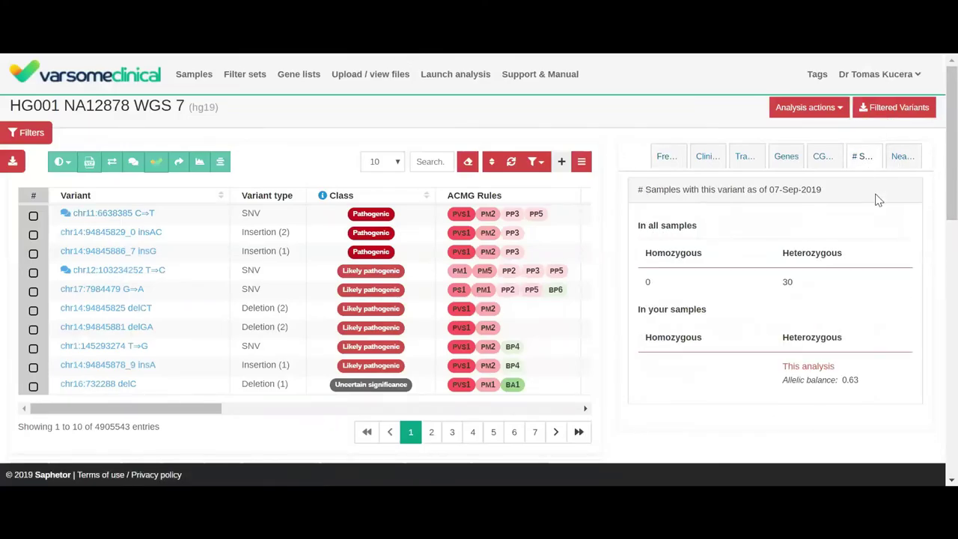
Step: Go to page 2 of the variant table and check which samples and phenotypes share the SNV chr2:163136505 C⇒G
click(431, 432)
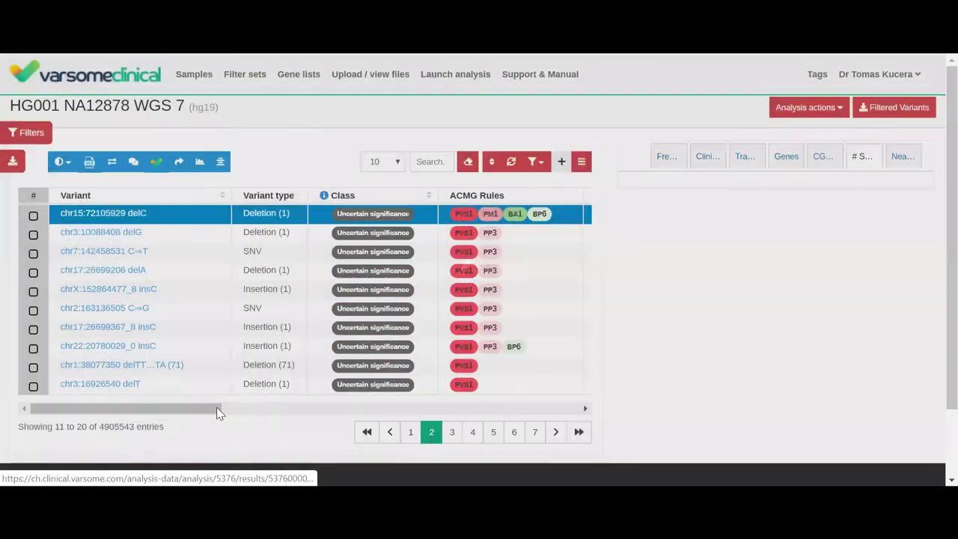
drag(216, 407, 261, 407)
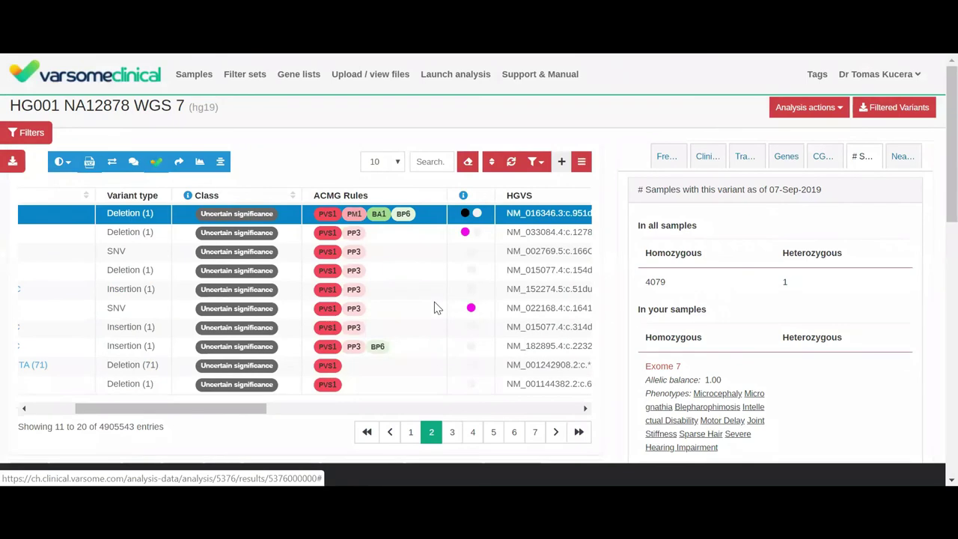
click(434, 301)
scroll(934, 207, down, 2)
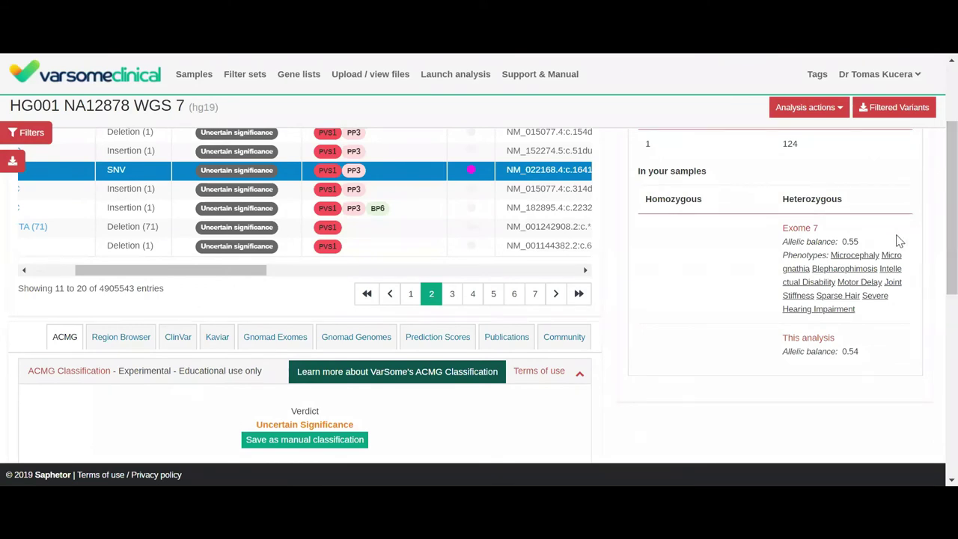
scroll(876, 213, up, 2)
scroll(864, 165, up, 1)
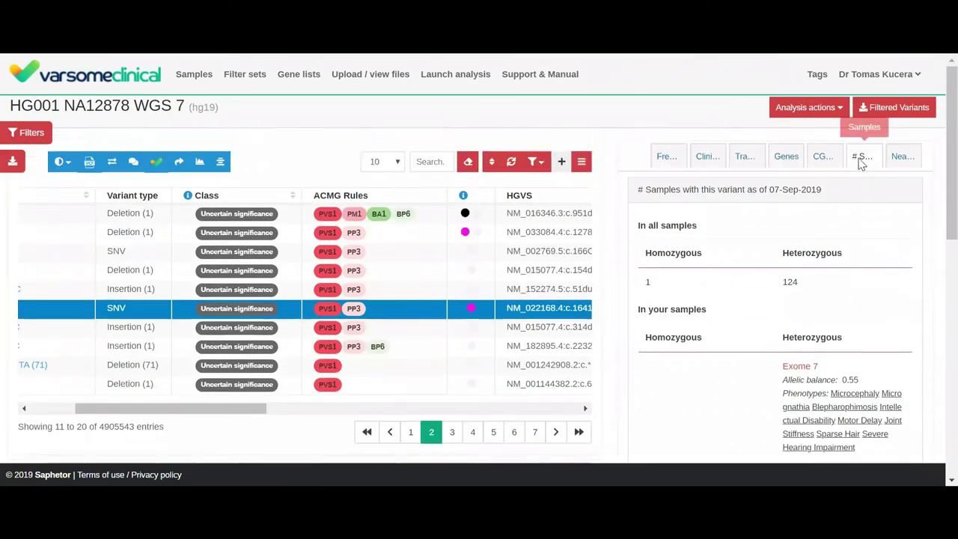
Step: Examine the zygosity and phenotypes listed for Exome 7 among your own samples carrying the selected SNV
scroll(463, 246, down, 2)
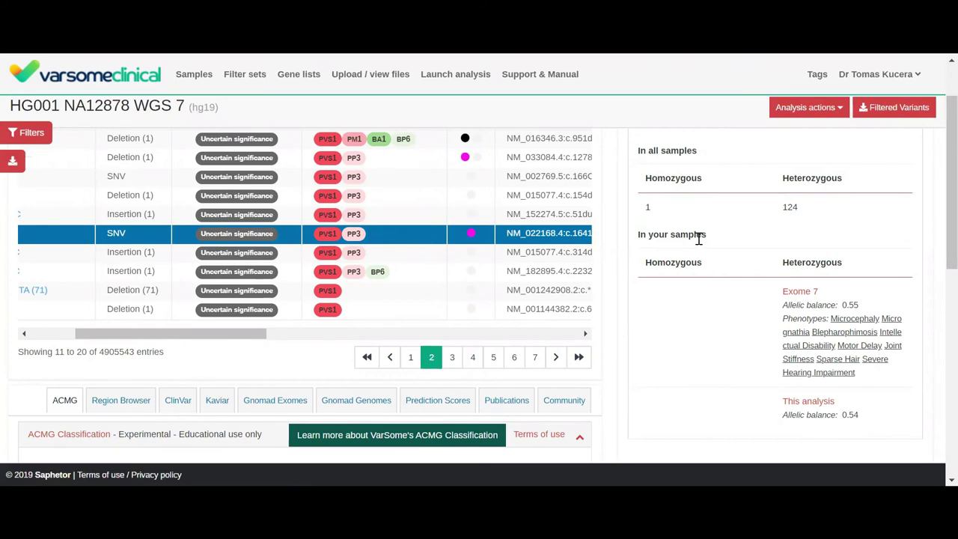
scroll(934, 244, down, 1)
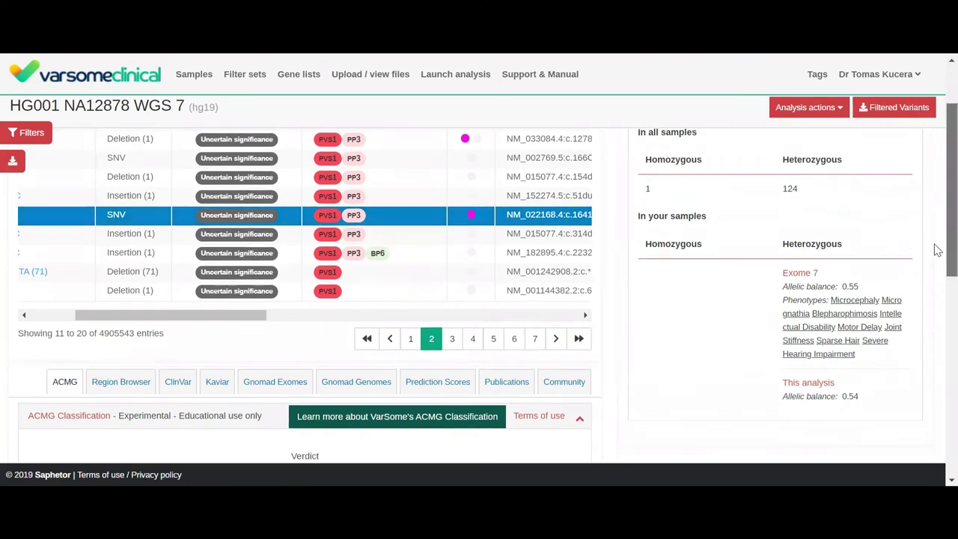
scroll(808, 249, down, 2)
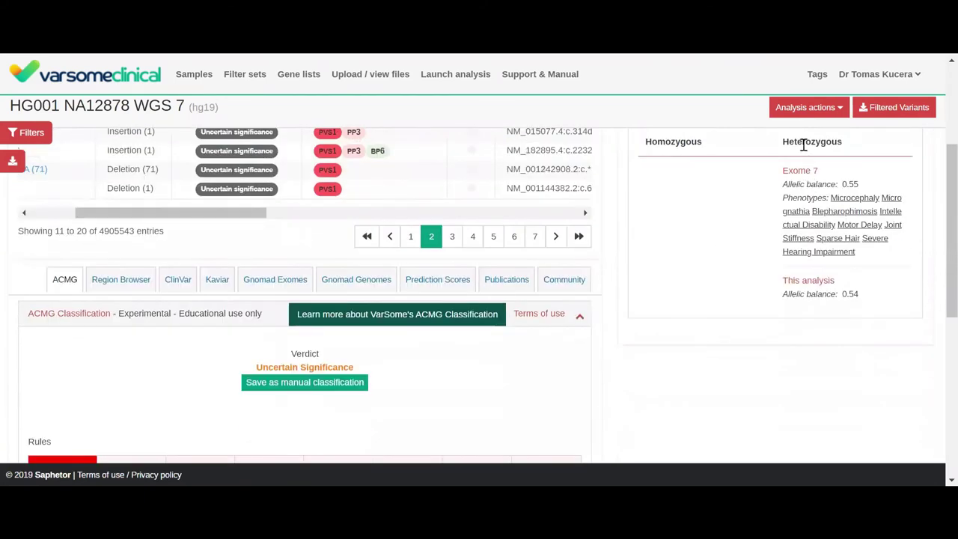
scroll(935, 197, up, 1)
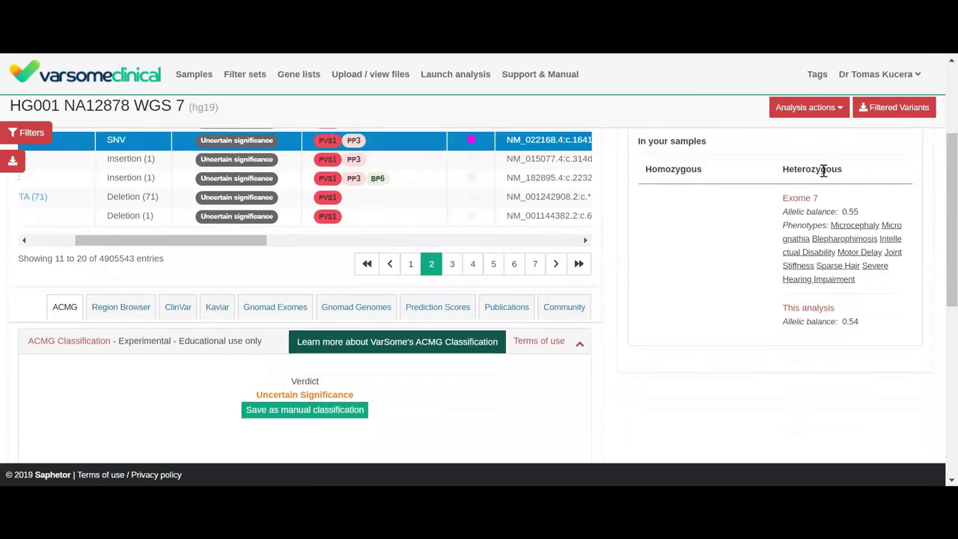
drag(823, 195, 807, 203)
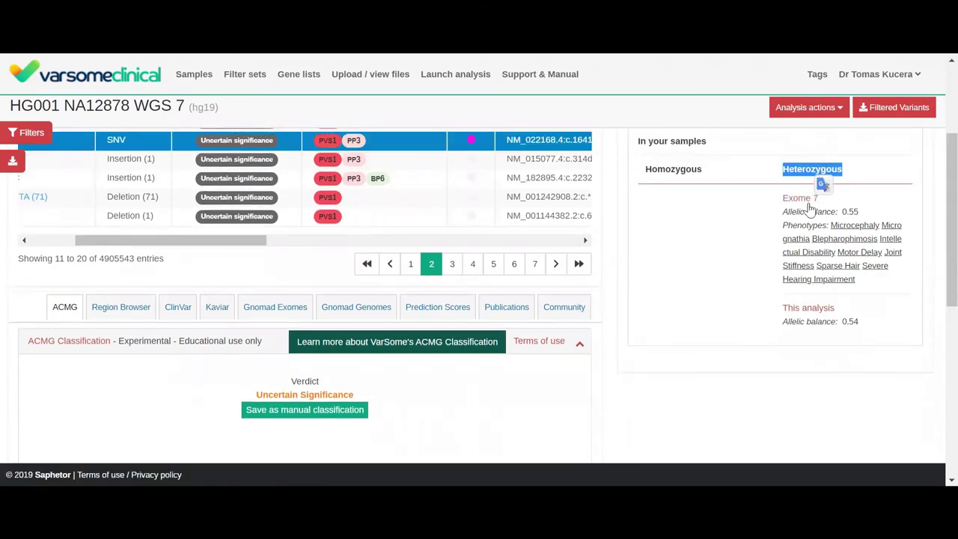
click(808, 204)
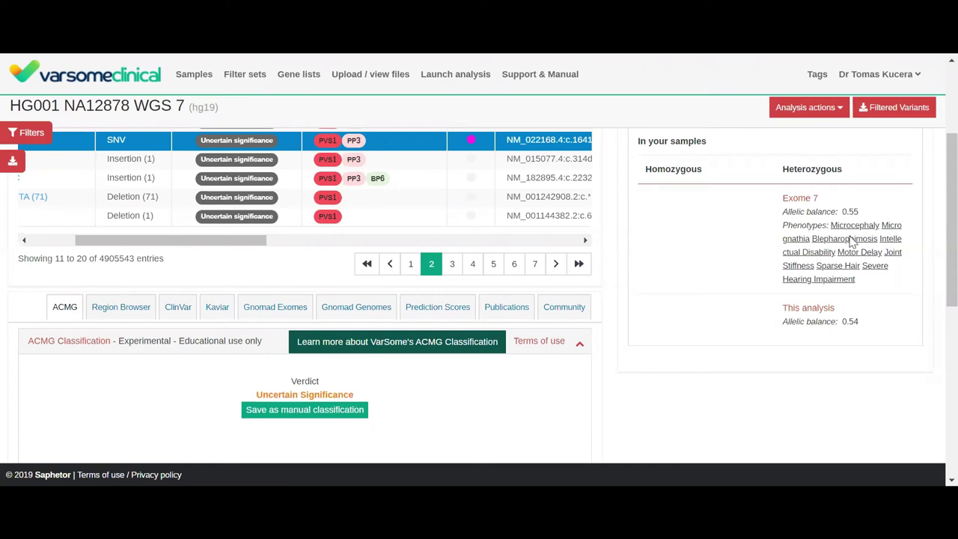
drag(844, 224, 850, 268)
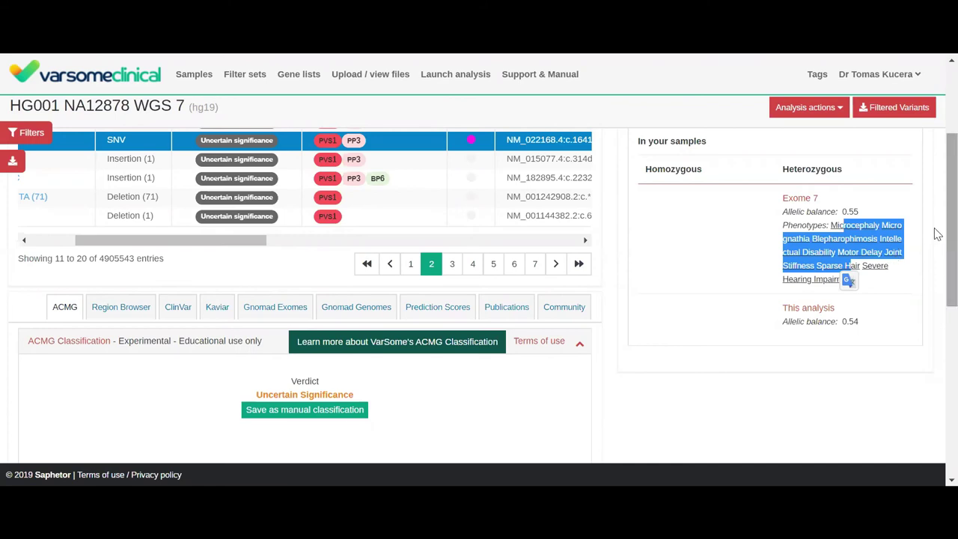
scroll(938, 252, up, 2)
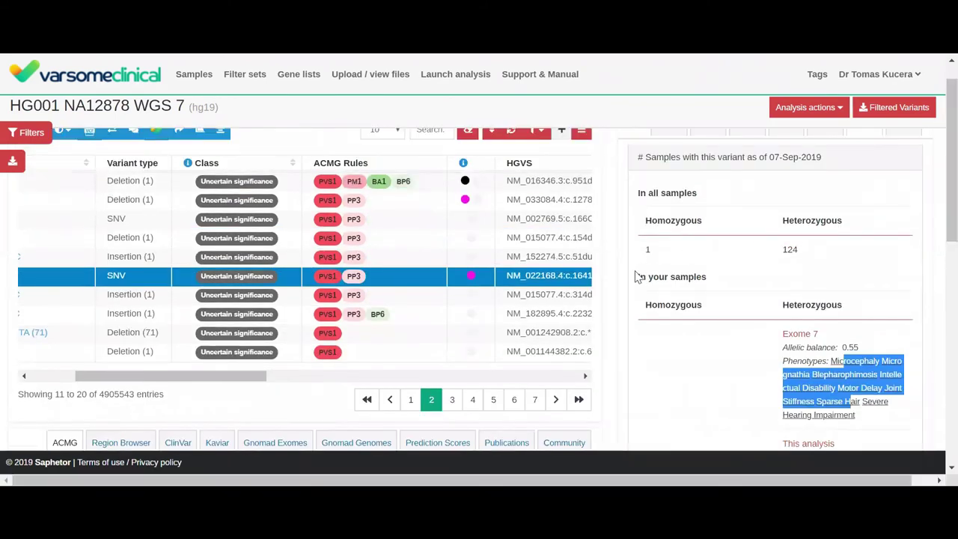
Step: Compare the selected SNV's sample listings for your own samples with the homozygous and heterozygous counts across all samples
drag(720, 278, 642, 276)
click(722, 283)
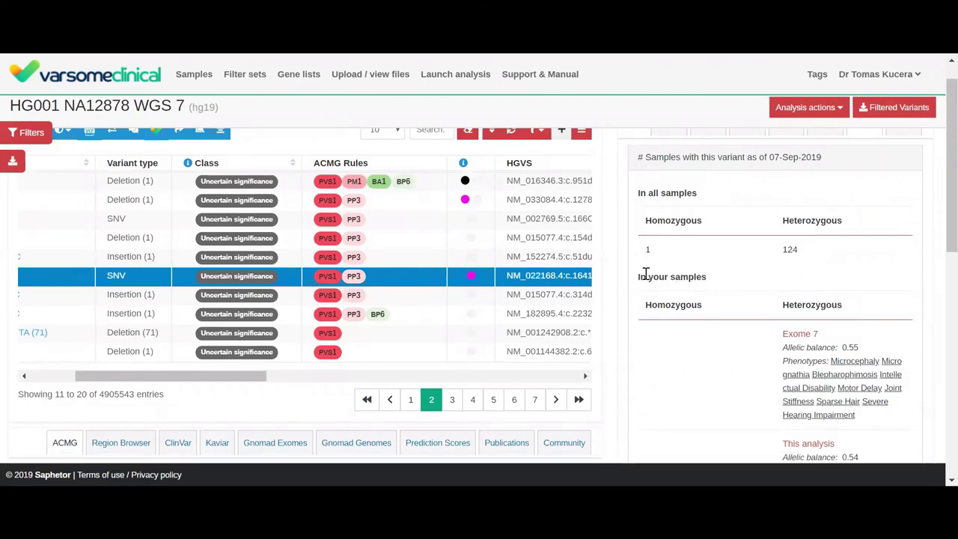
double_click(639, 279)
click(690, 275)
drag(696, 193, 638, 193)
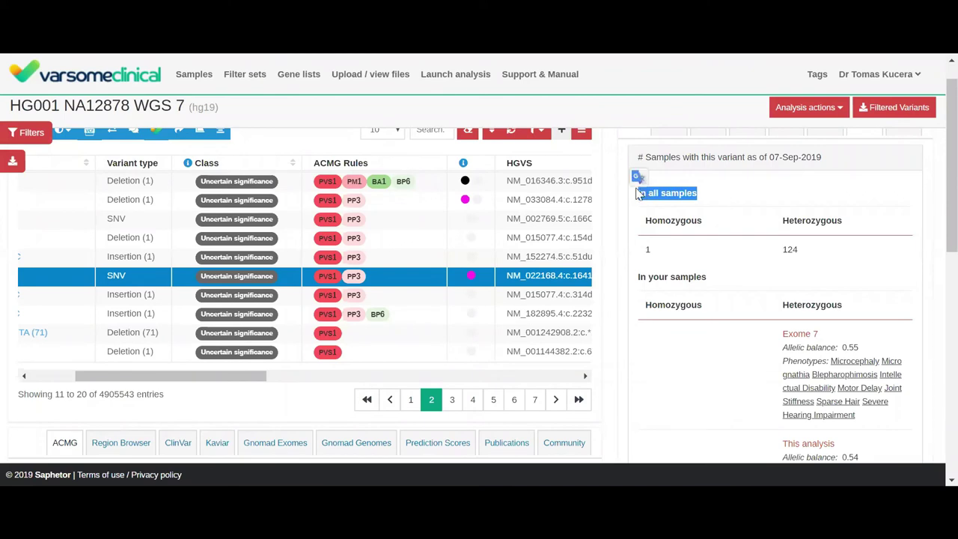
click(675, 193)
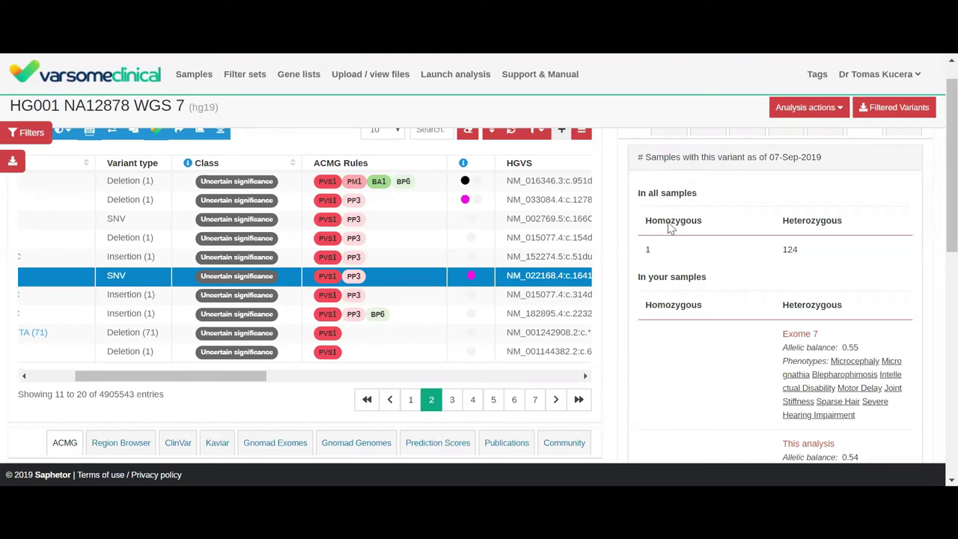
drag(646, 248, 804, 258)
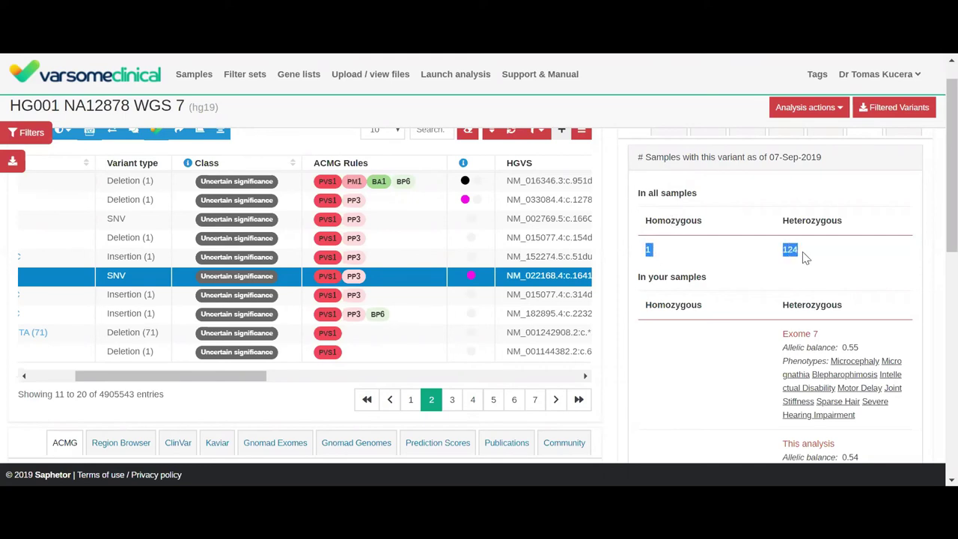
click(797, 252)
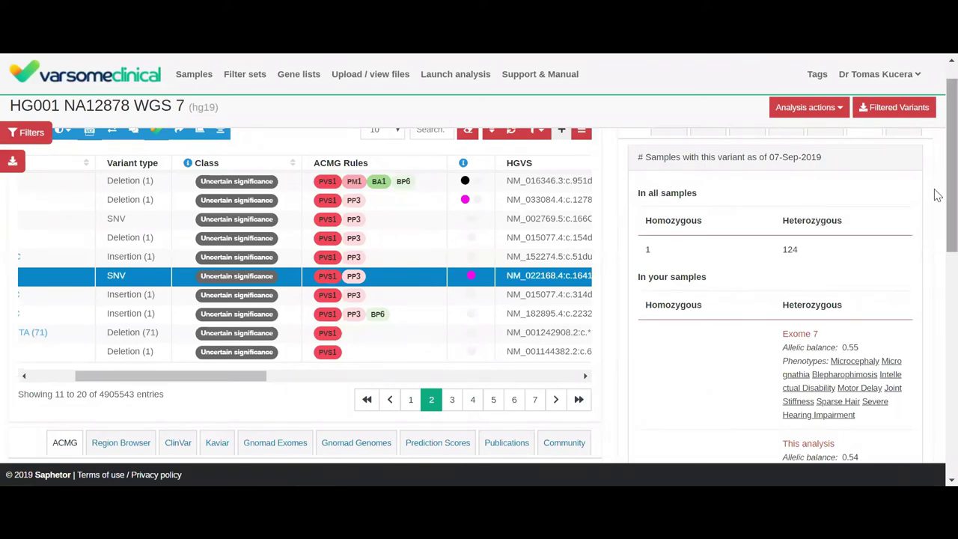
Step: Check your own samples' section for the SNV once more and return to the variant table
scroll(935, 217, down, 1)
drag(648, 196, 745, 202)
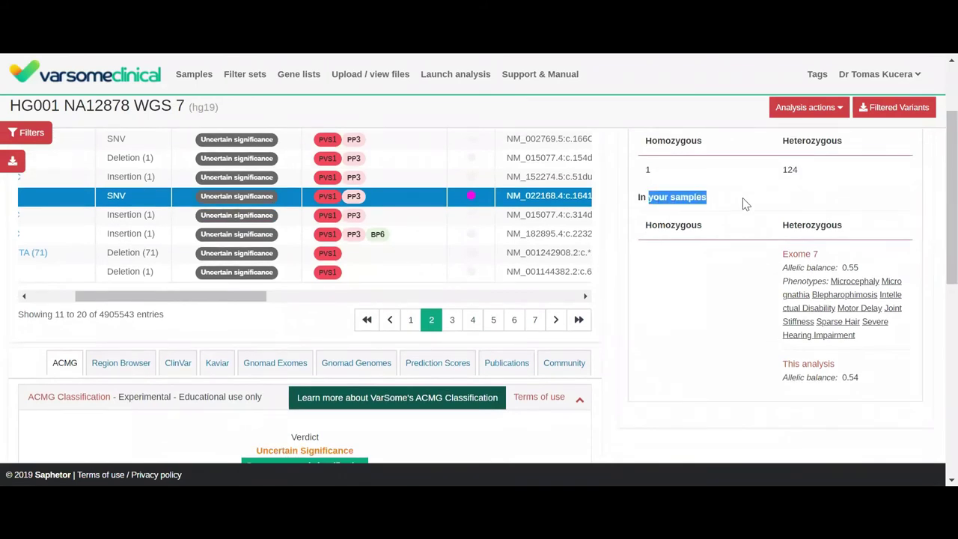
click(742, 197)
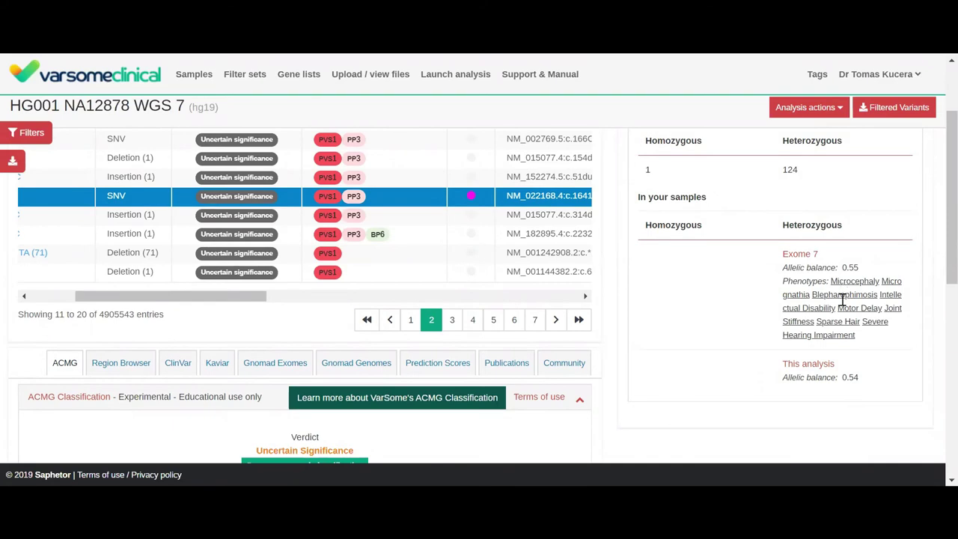
scroll(823, 246, up, 3)
scroll(845, 183, down, 2)
scroll(853, 187, up, 2)
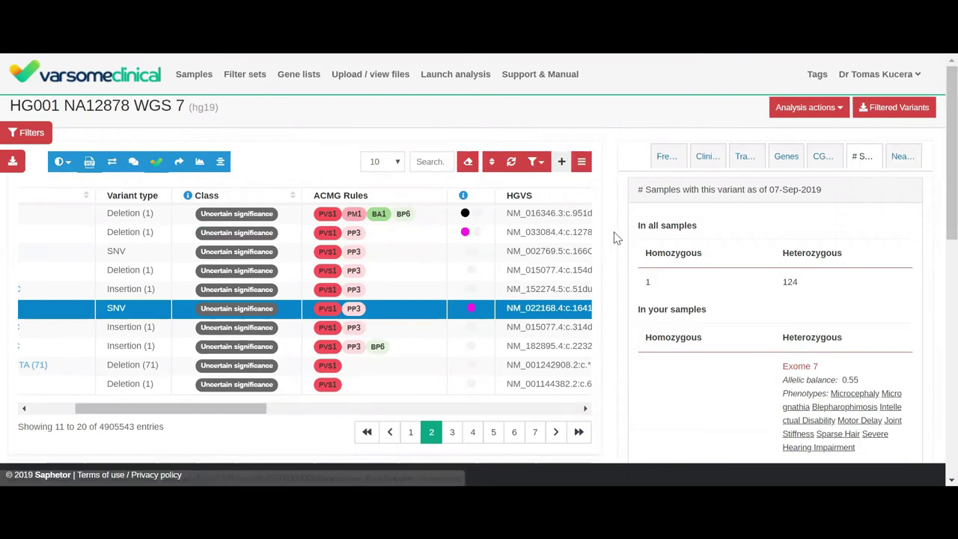
Step: Show the ACMG rules of the selected SNV, toggle rule PS1 to compare verdicts, and leave PS1 switched on
scroll(616, 250, down, 3)
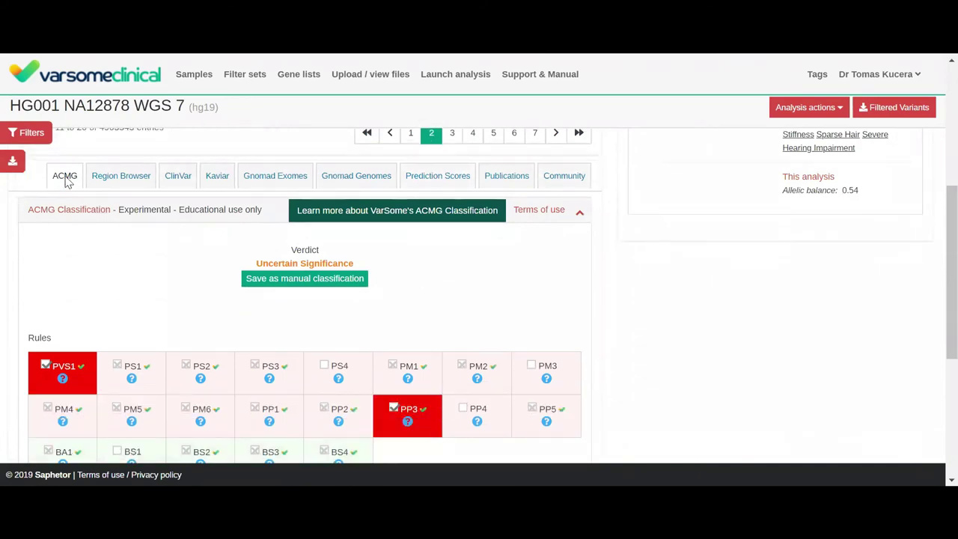
scroll(177, 256, down, 1)
scroll(177, 255, down, 1)
scroll(175, 252, up, 1)
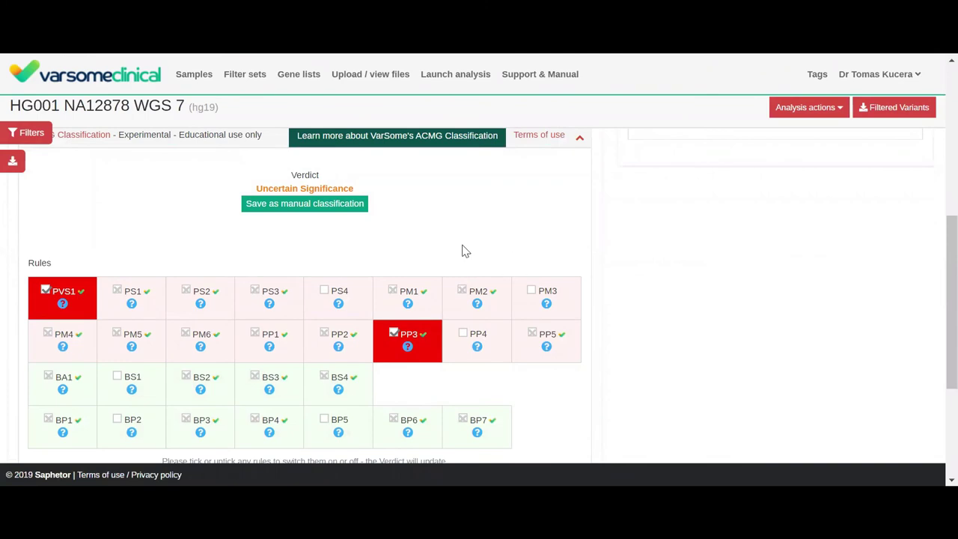
scroll(464, 250, down, 1)
scroll(215, 284, up, 1)
click(117, 291)
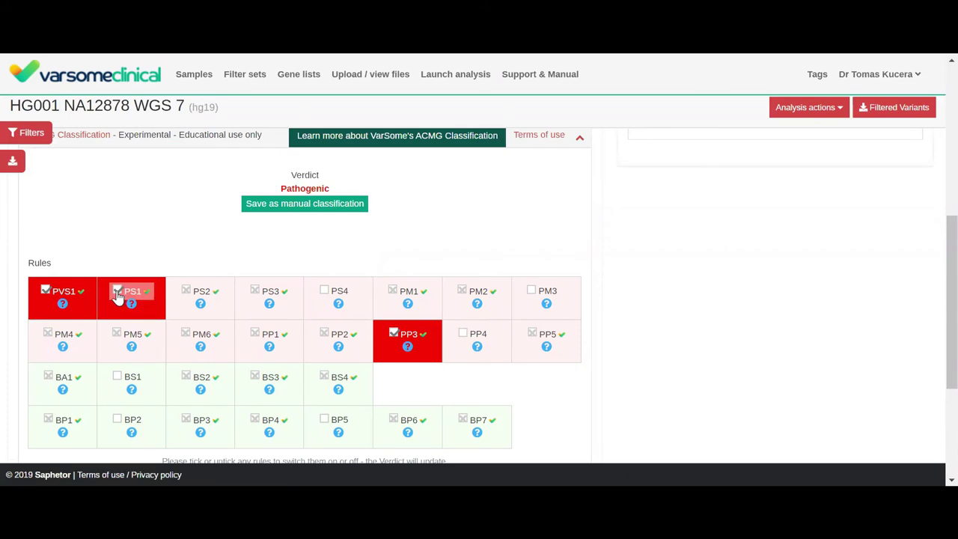
click(118, 291)
click(118, 292)
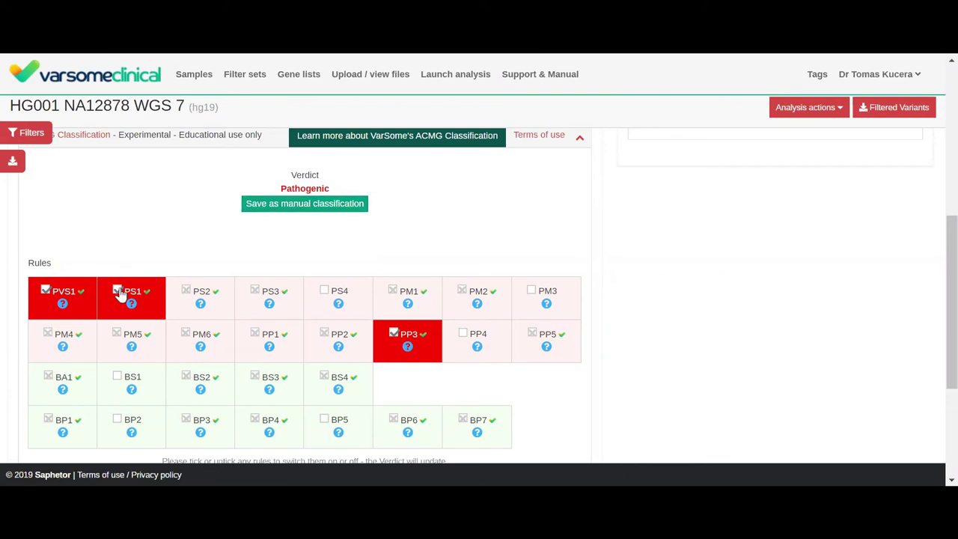
click(119, 292)
click(118, 292)
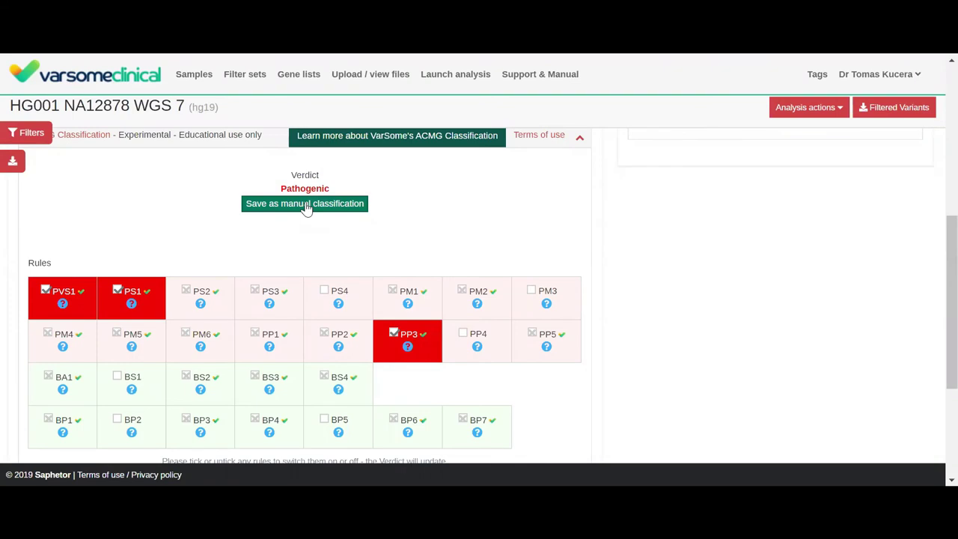
Step: Bring the HGVS column of the variant table into full view and go back to page 1 of the variants
scroll(349, 235, up, 3)
scroll(532, 278, up, 2)
drag(267, 407, 311, 408)
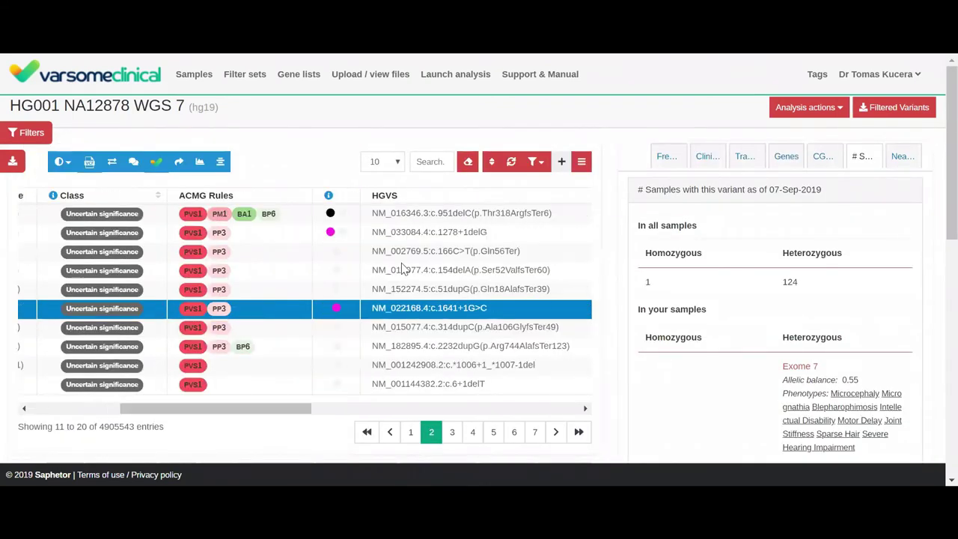
click(410, 432)
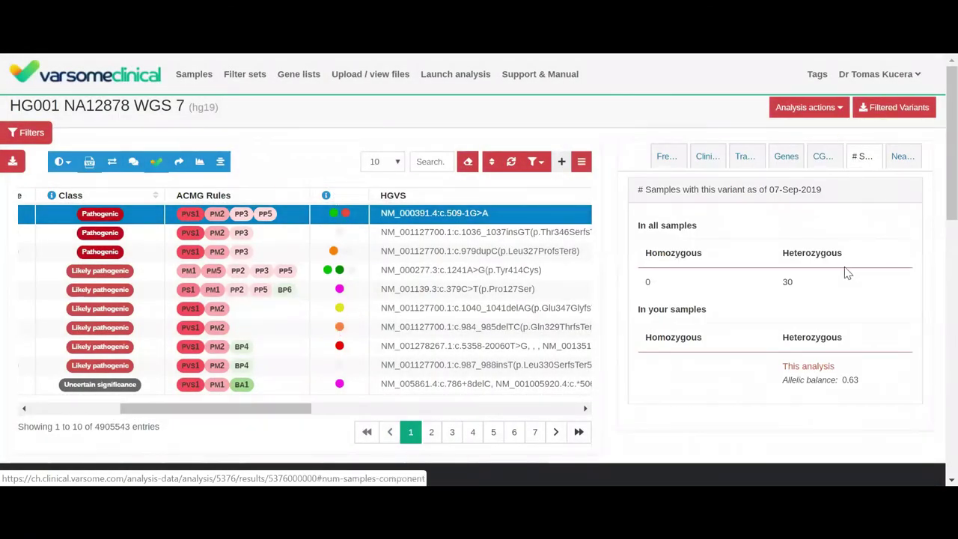
Step: Review the ACMG classification of chr11:6638385 C⇒T and the gene, function, frequency and zygosity columns of the variant table
scroll(842, 273, down, 1)
scroll(387, 222, down, 4)
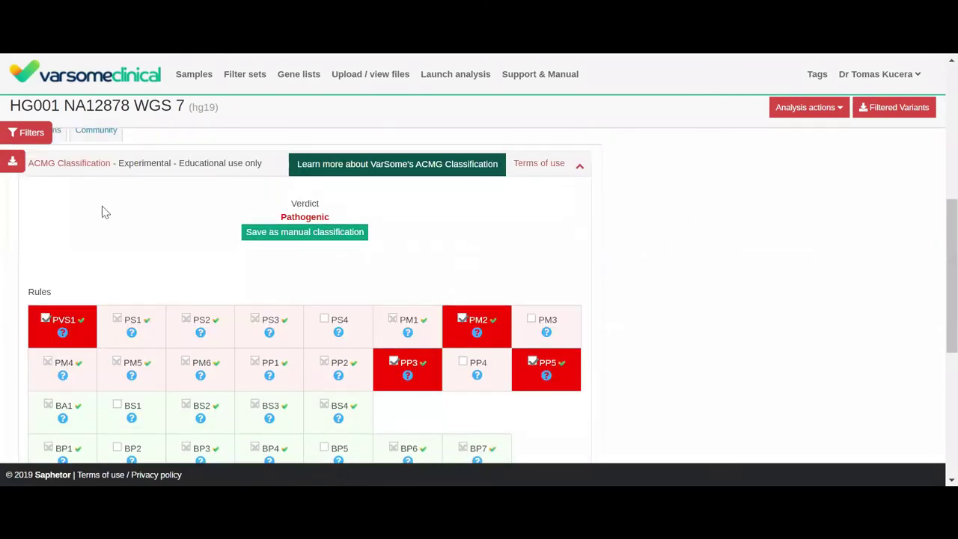
scroll(431, 295, up, 1)
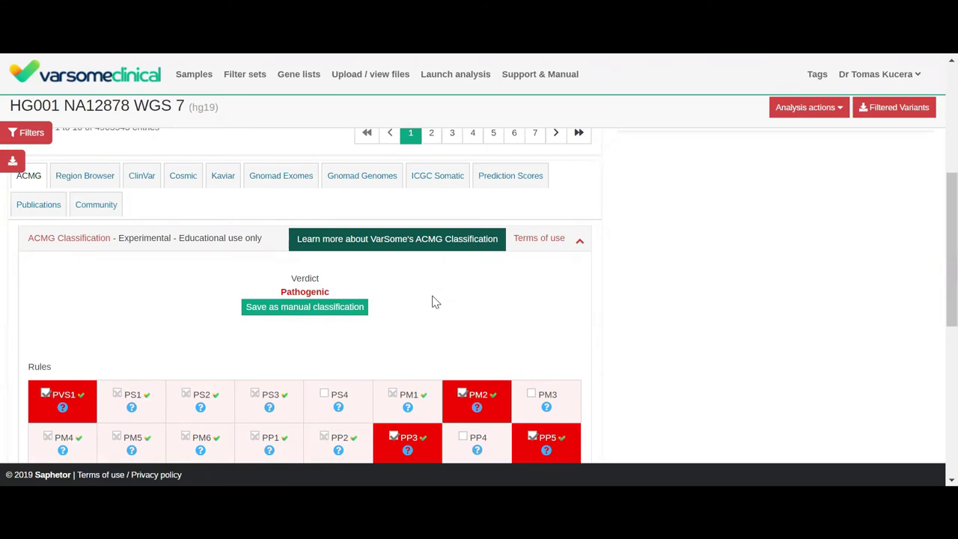
click(579, 241)
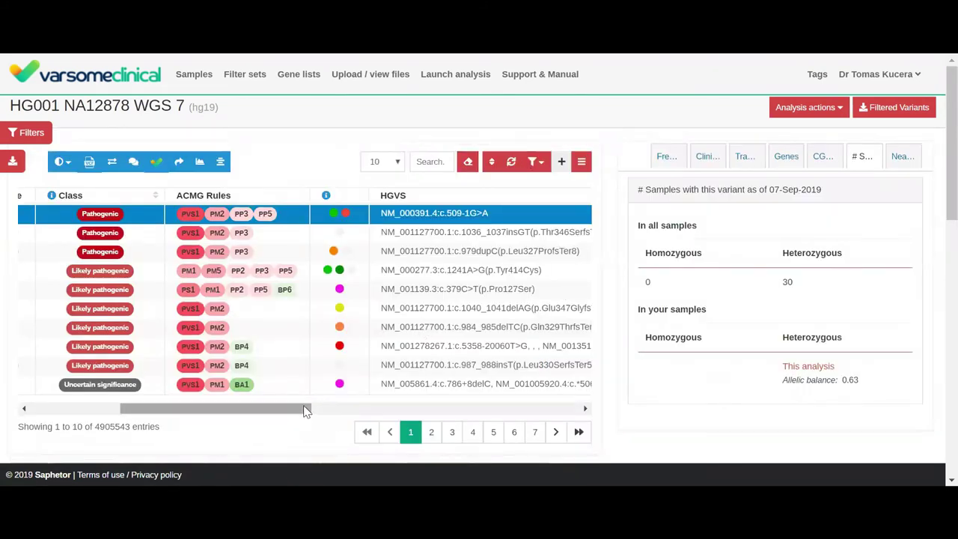
scroll(302, 412, right, 5)
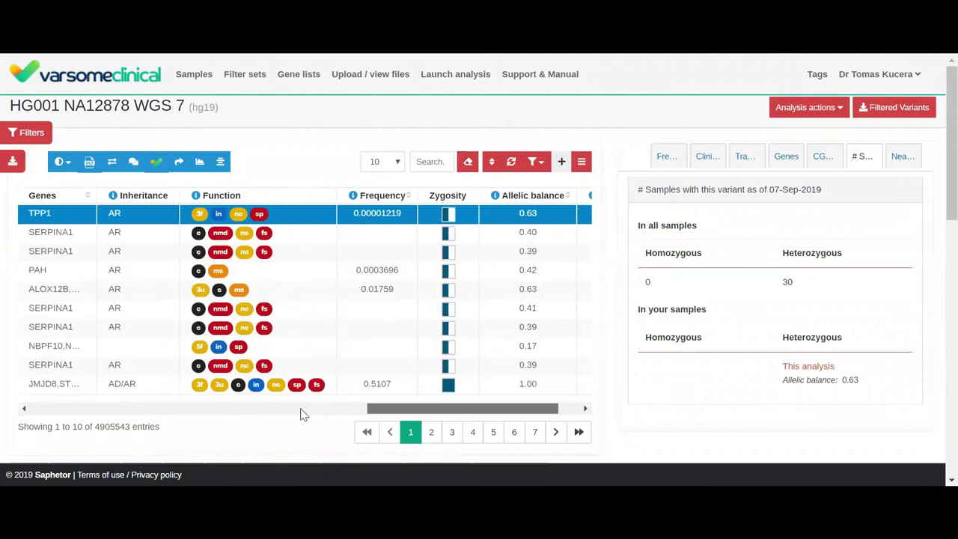
scroll(301, 412, left, 5)
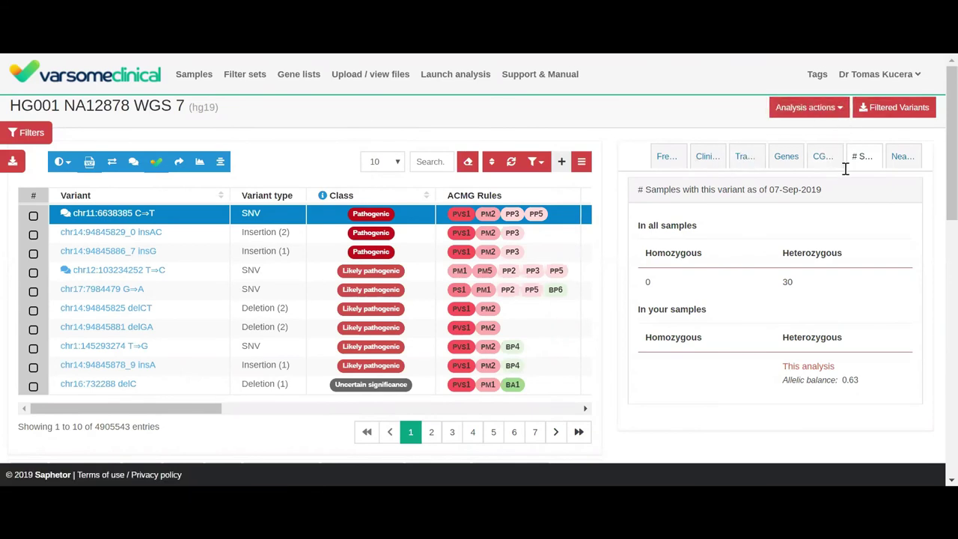
Step: Open the QC report of the HG001 NA12878 WGS 7 analysis and check its sample details
click(838, 109)
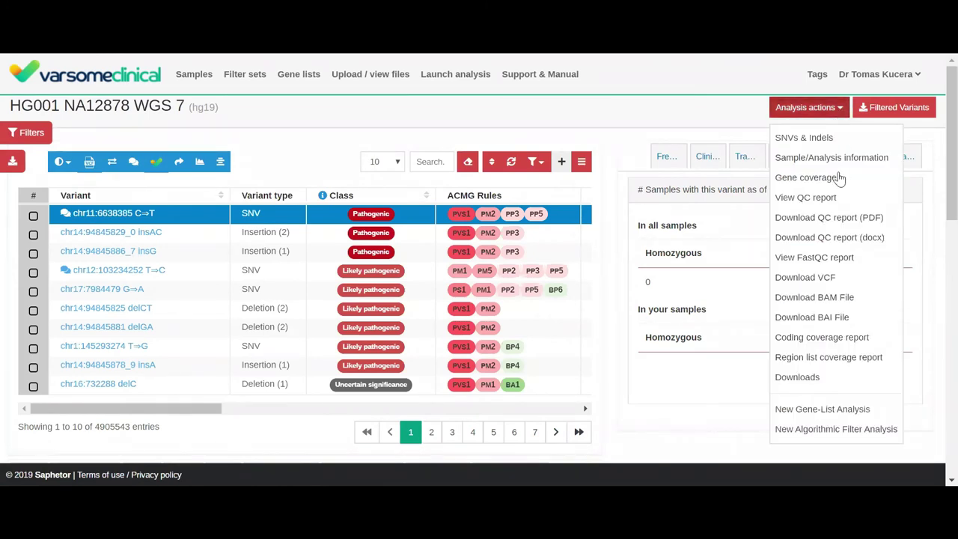
click(802, 199)
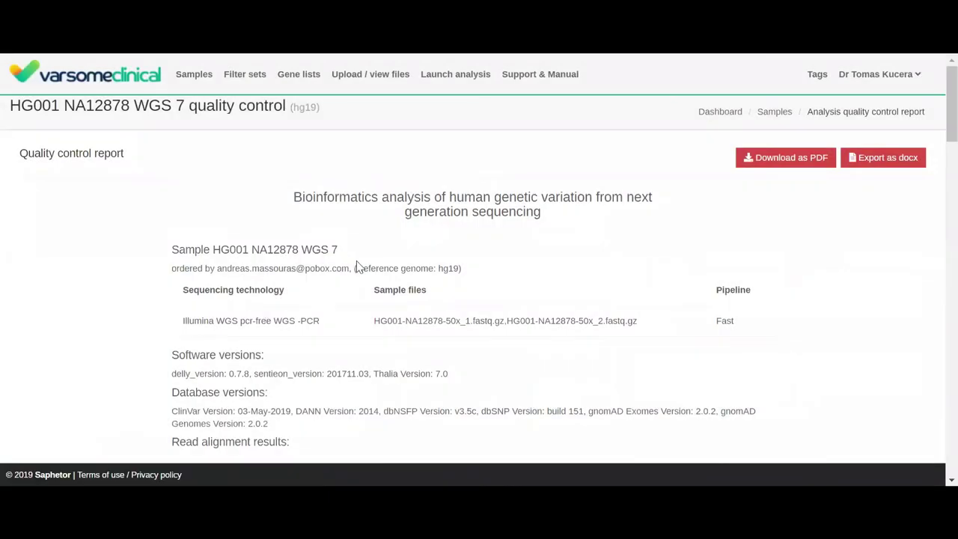
scroll(362, 273, down, 1)
drag(173, 176, 384, 179)
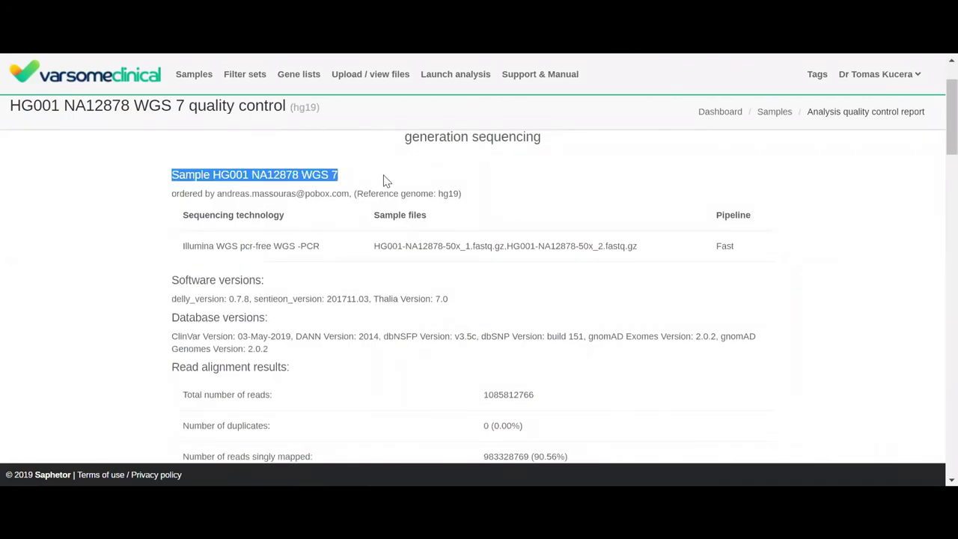
click(384, 180)
Step: Review the software versions, database versions and read alignment results in the quality control report
drag(172, 279, 261, 279)
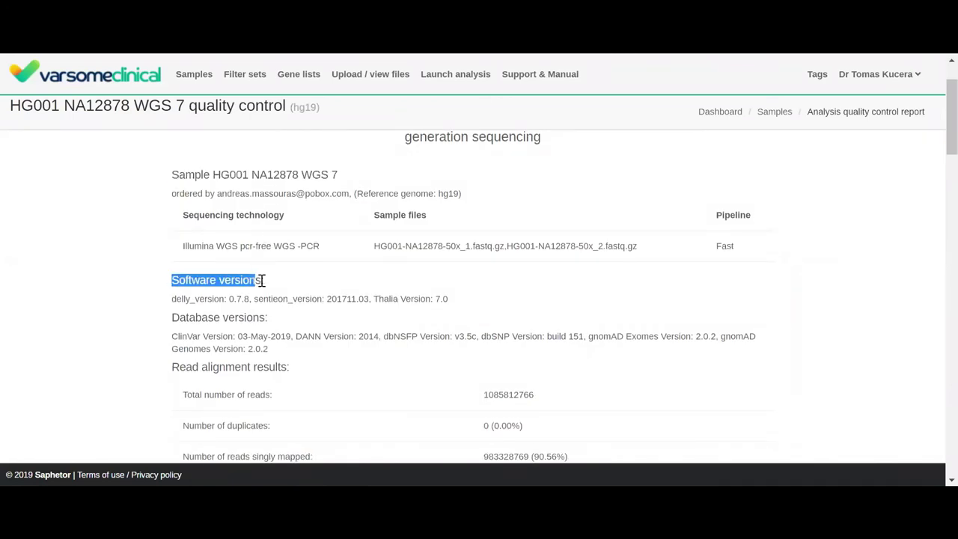
scroll(294, 285, down, 1)
drag(173, 243, 294, 278)
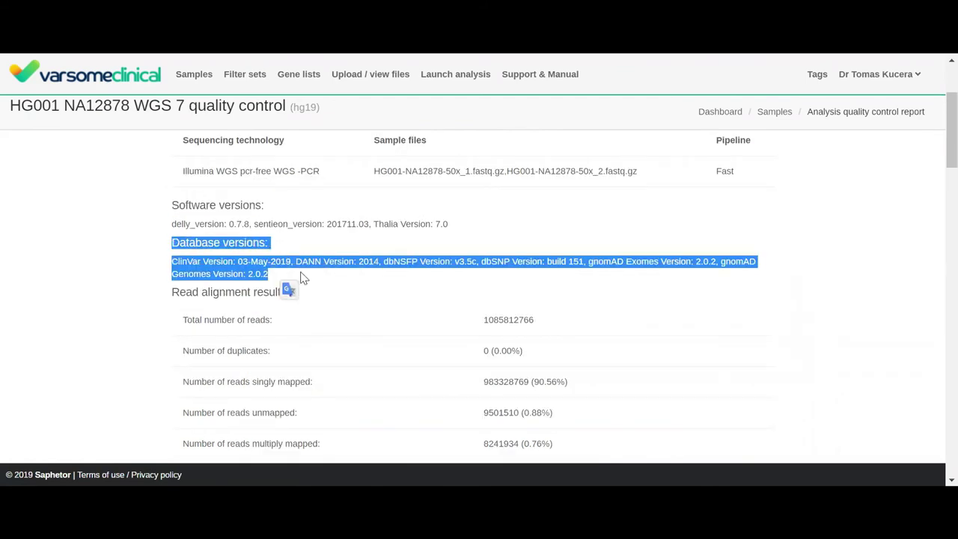
click(367, 222)
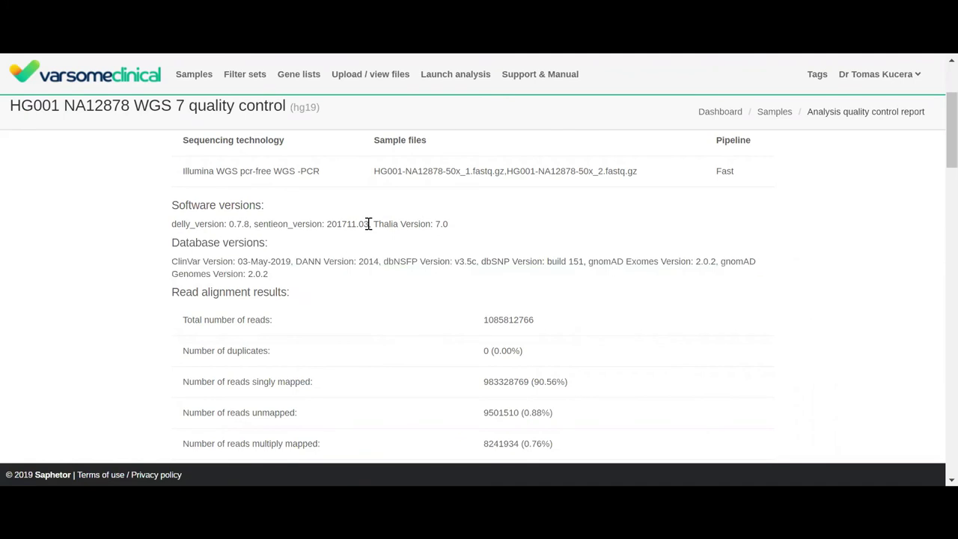
scroll(267, 236, down, 1)
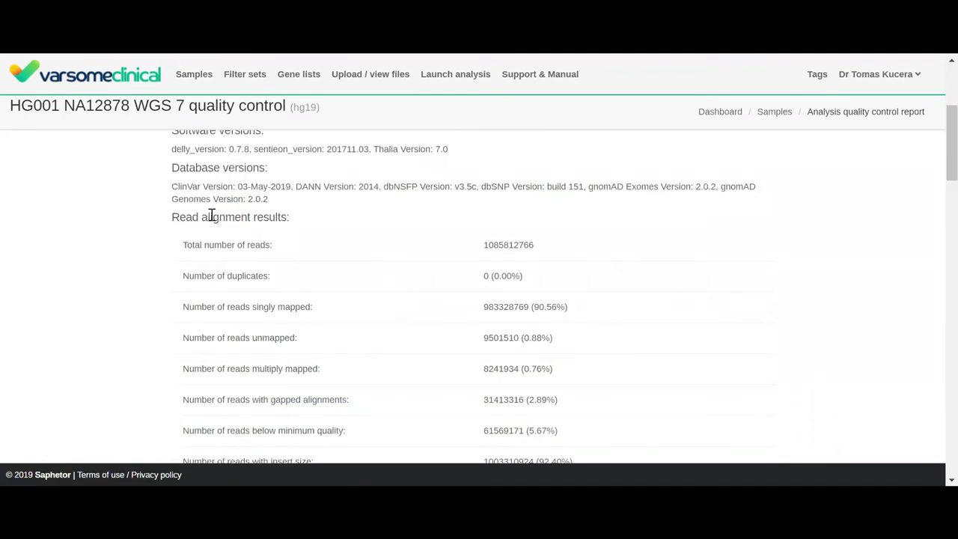
drag(202, 216, 253, 217)
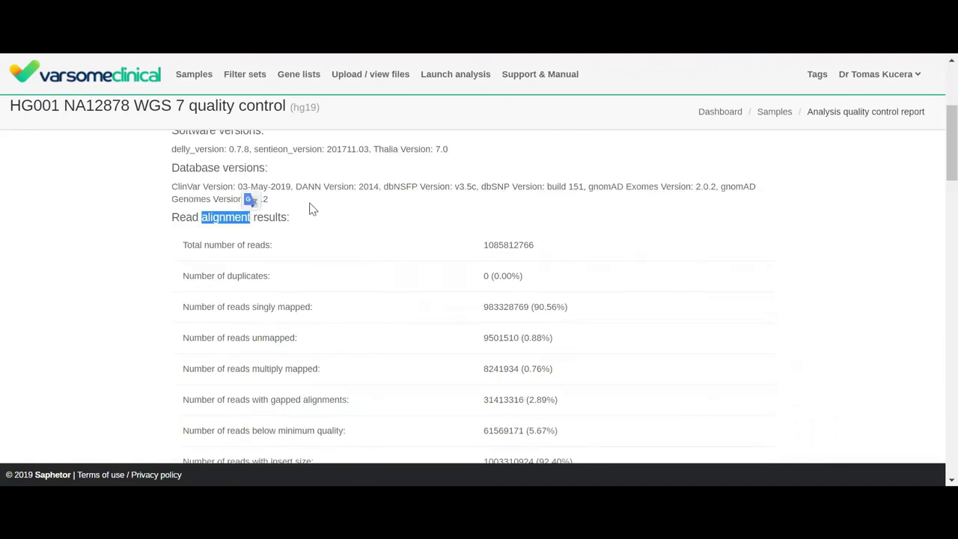
scroll(305, 236, down, 1)
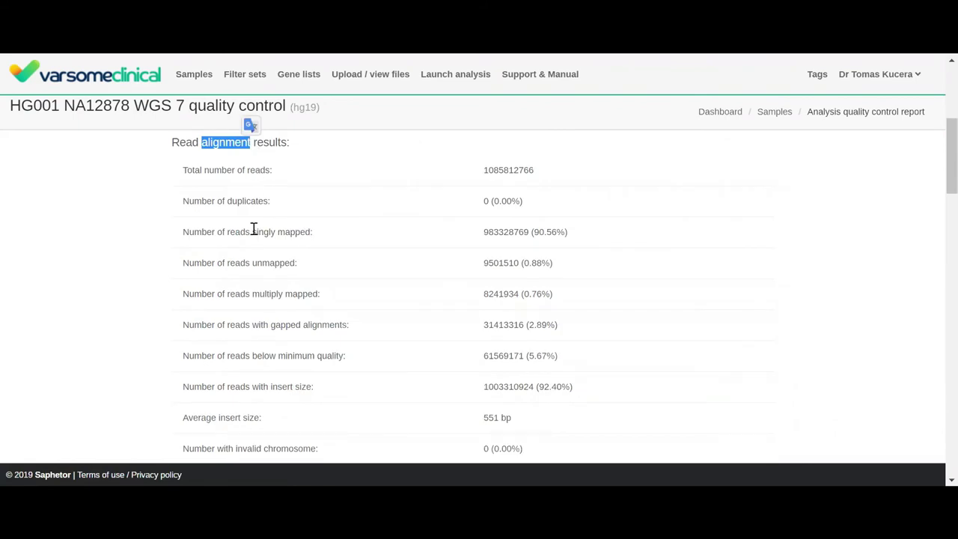
scroll(277, 262, down, 6)
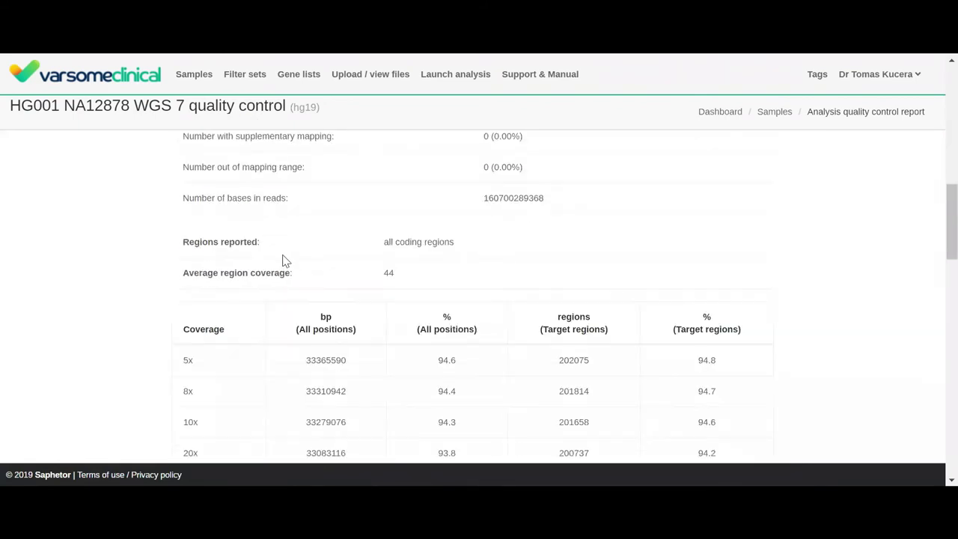
Step: Examine the coverage table and the number of pathogenic and likely pathogenic variants in the quality control report
scroll(282, 259, down, 1)
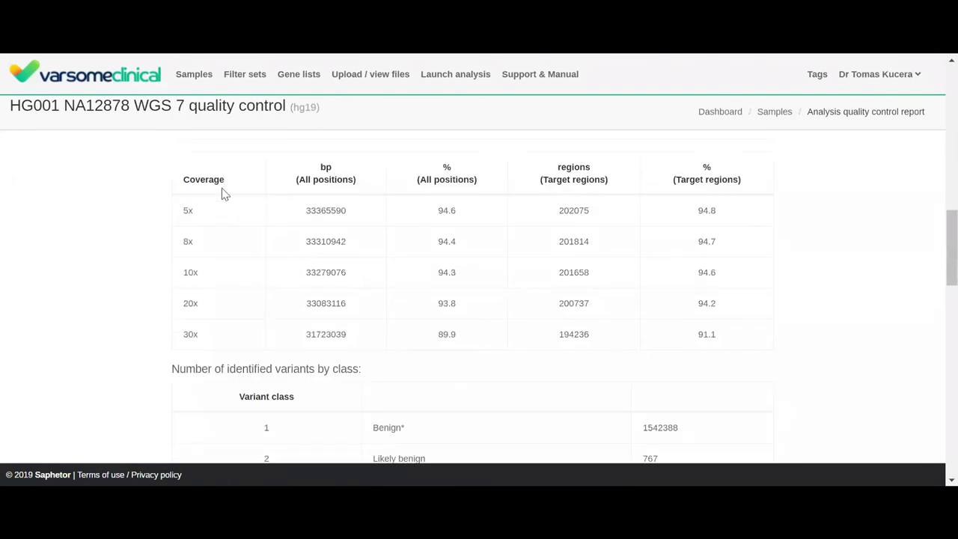
scroll(209, 184, down, 2)
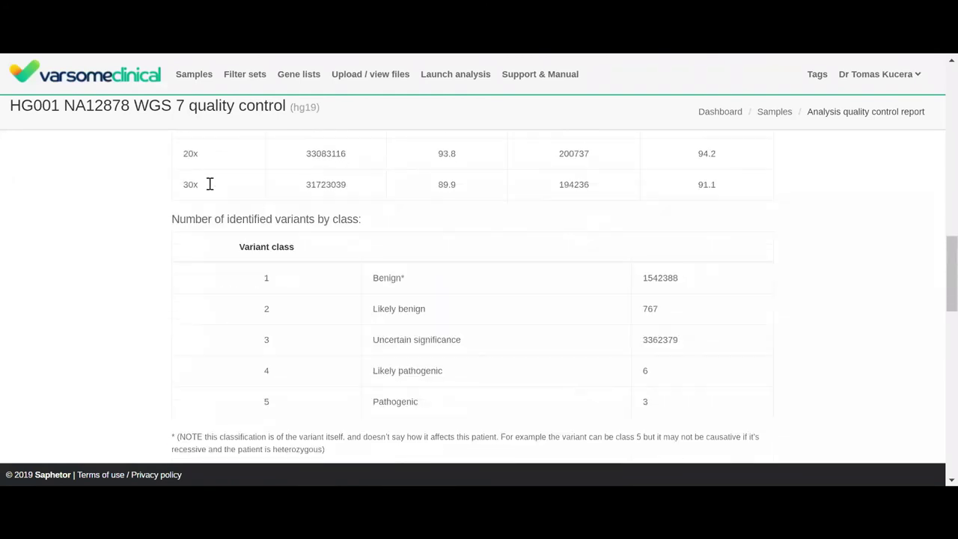
scroll(262, 240, down, 1)
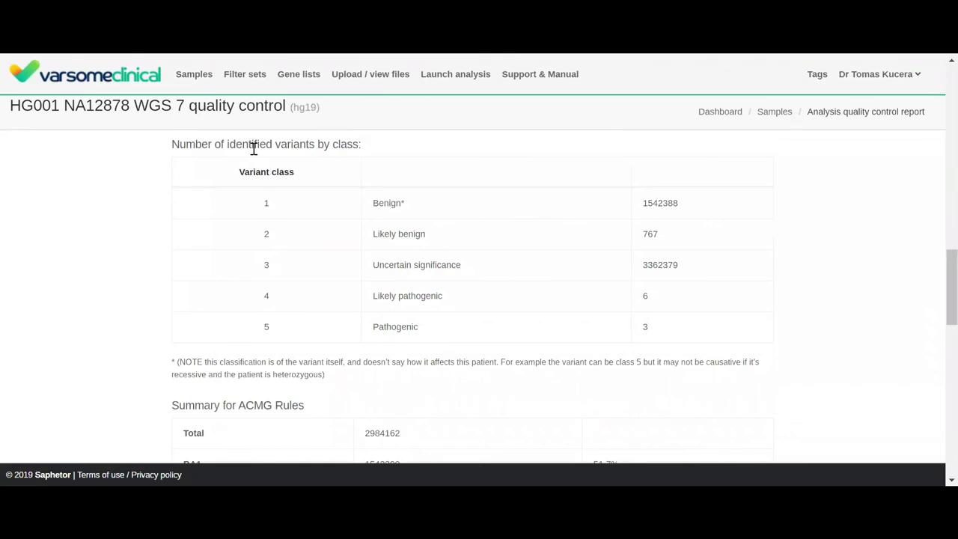
drag(663, 326, 641, 327)
mouse_move(439, 339)
mouse_down()
mouse_move(376, 326)
mouse_move(432, 327)
mouse_up()
drag(665, 304, 372, 297)
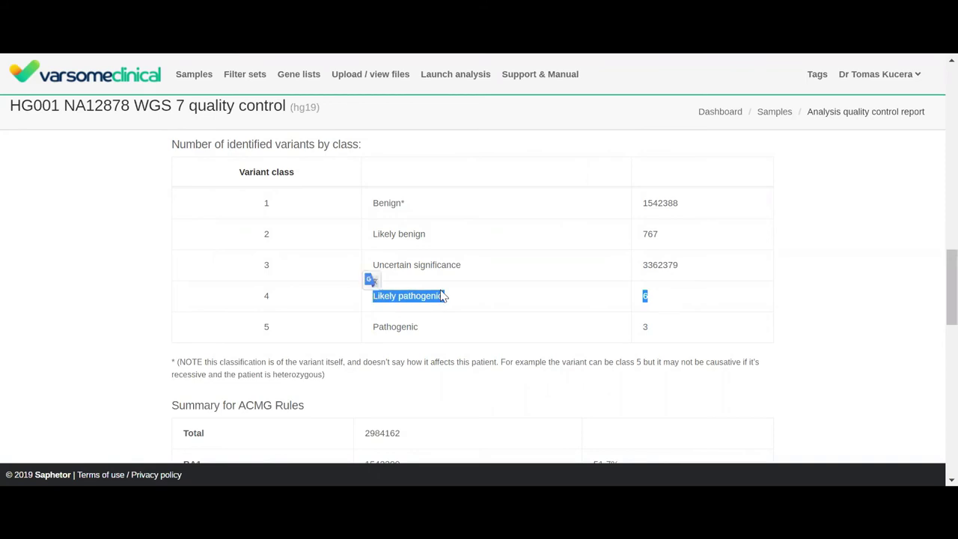
Step: Review the ACMG rules summary and the synonymous and stoploss rows of the coding-region SNV table
scroll(442, 296, down, 5)
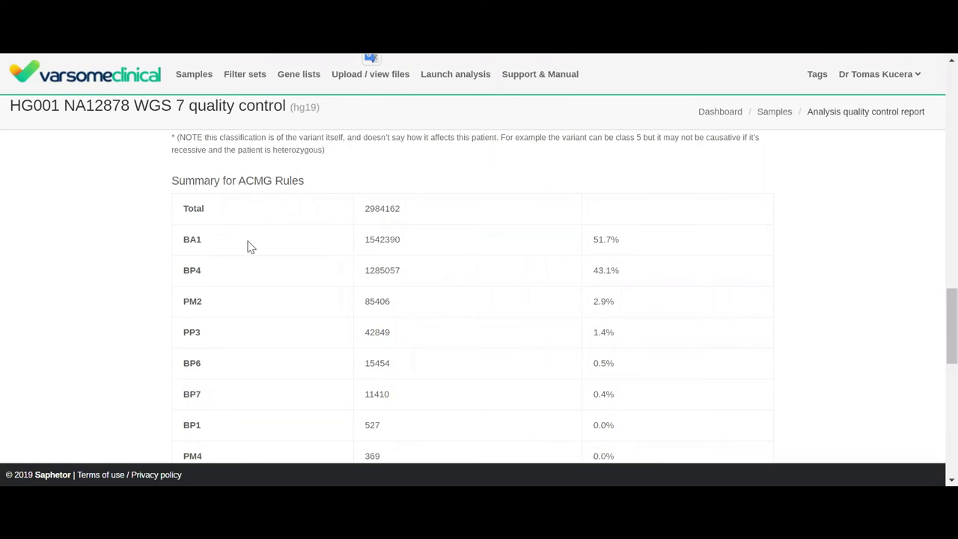
scroll(247, 243, down, 3)
scroll(252, 240, down, 5)
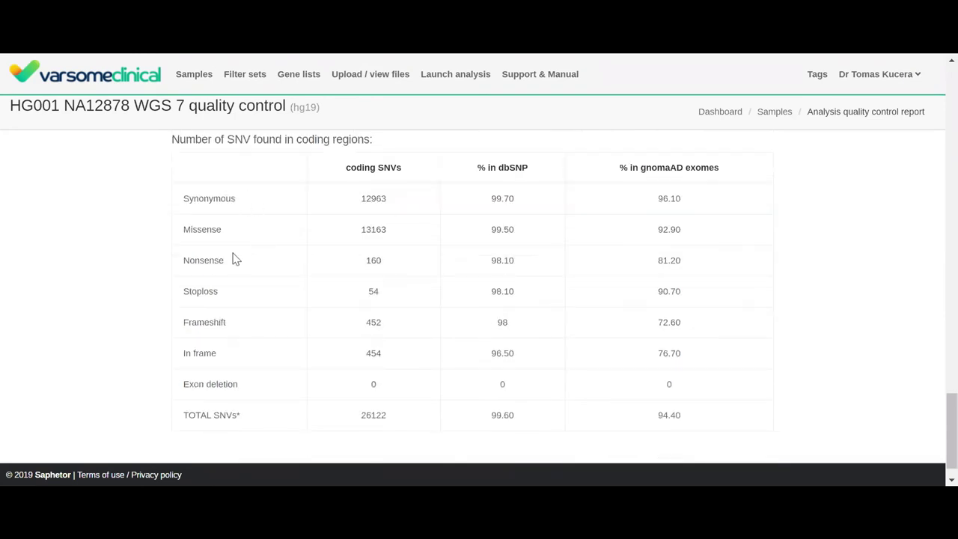
drag(390, 197, 308, 200)
drag(224, 200, 186, 199)
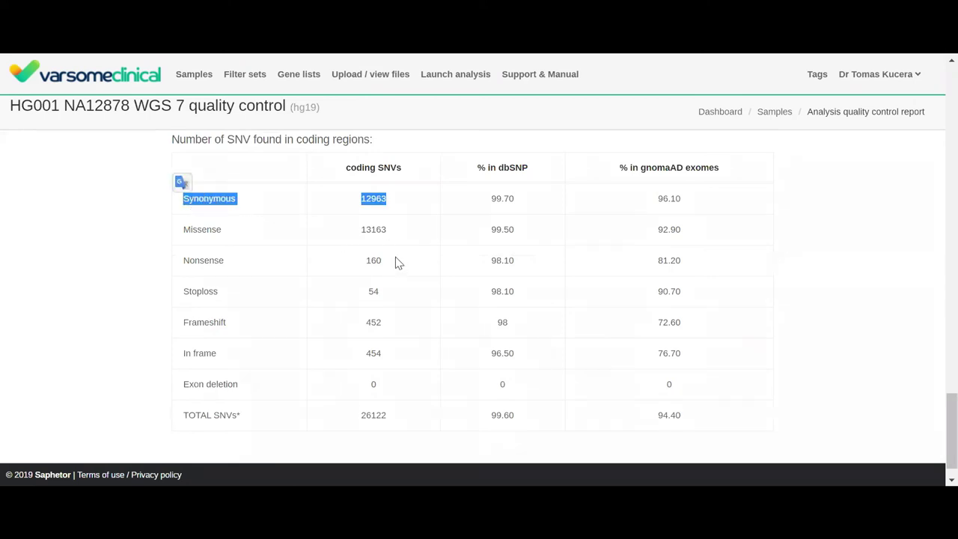
drag(389, 293, 181, 291)
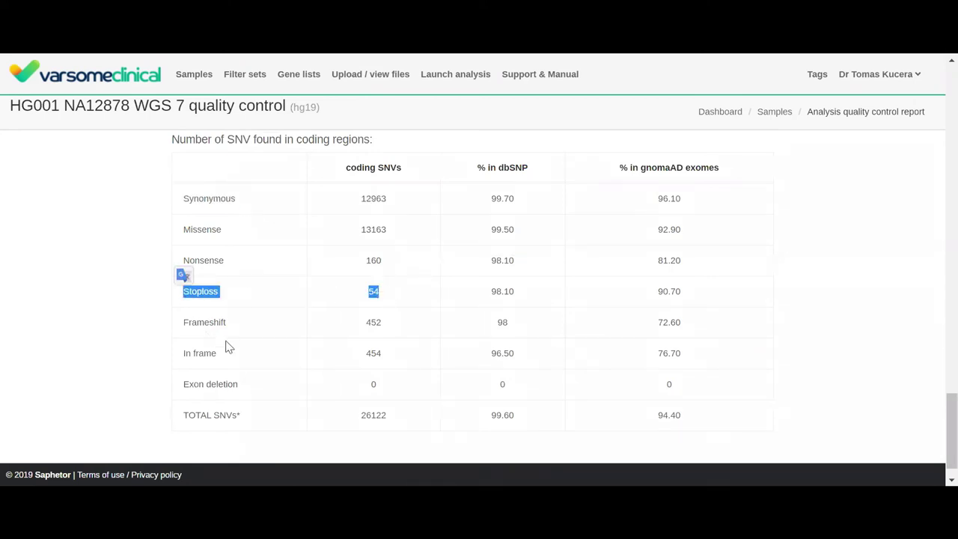
click(382, 297)
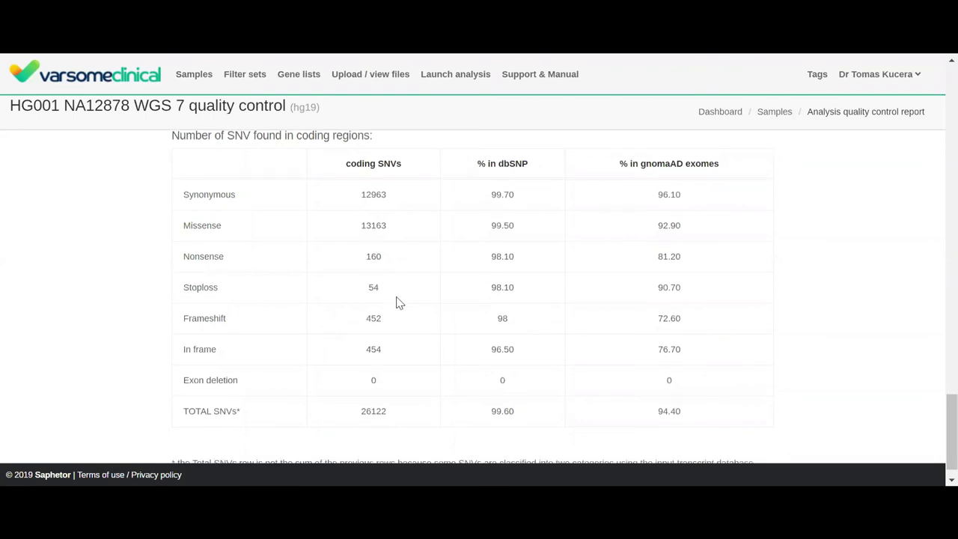
Step: Return to the variant results of HG001 NA12878 WGS 7 and view the gene lists offered for a coding coverage report
scroll(396, 302, up, 10)
scroll(400, 300, up, 15)
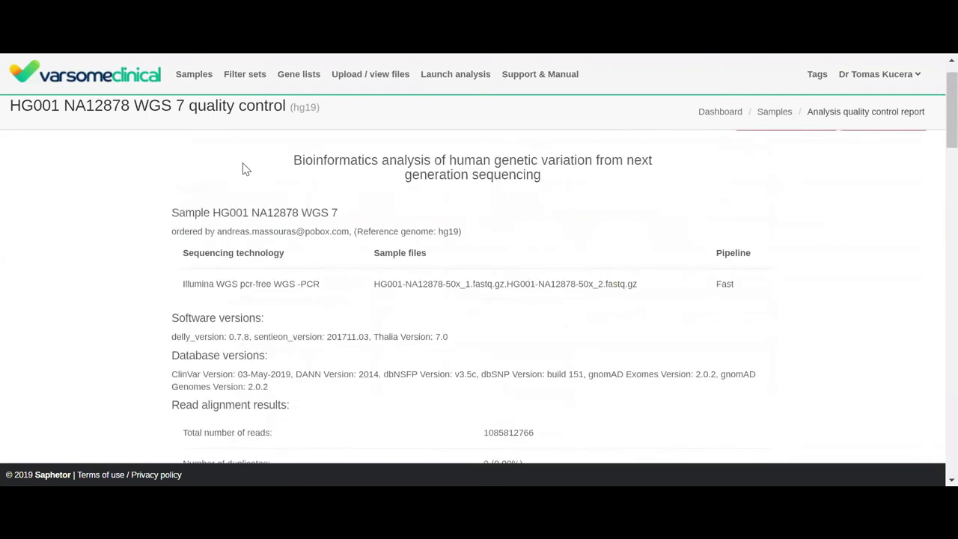
key(alt+Left)
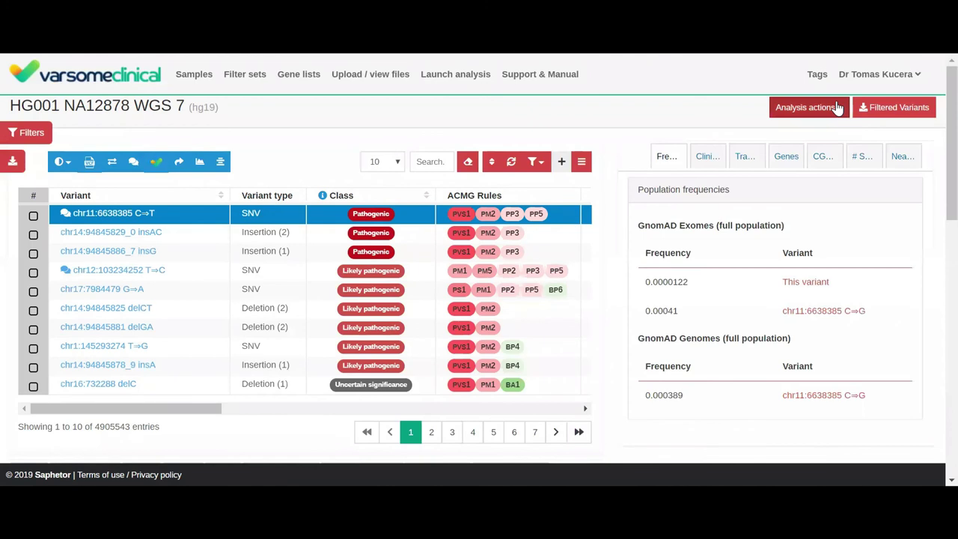
click(837, 108)
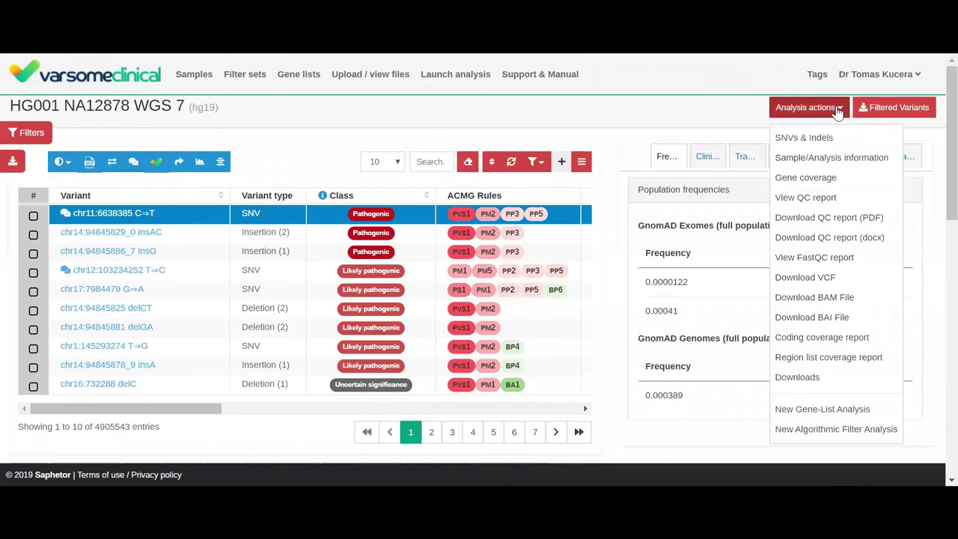
click(817, 342)
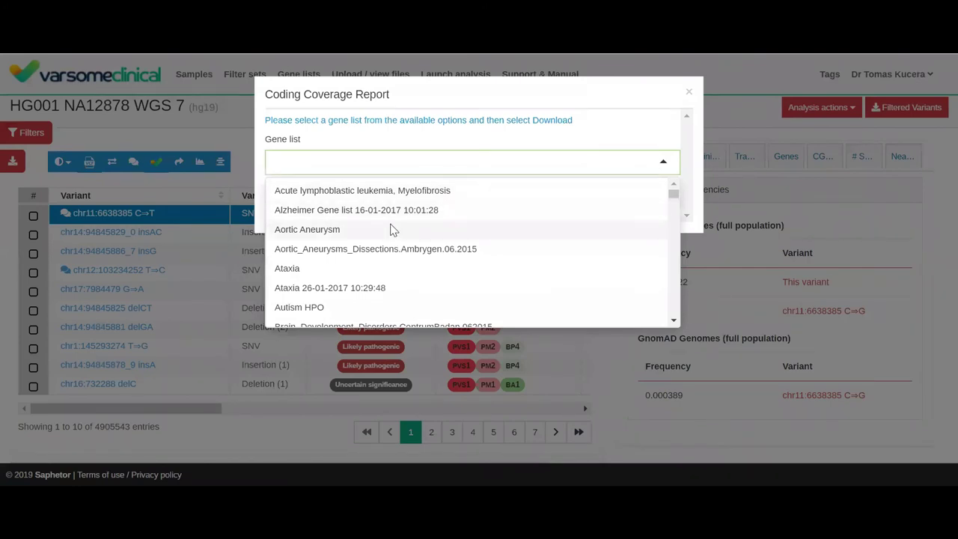
click(568, 100)
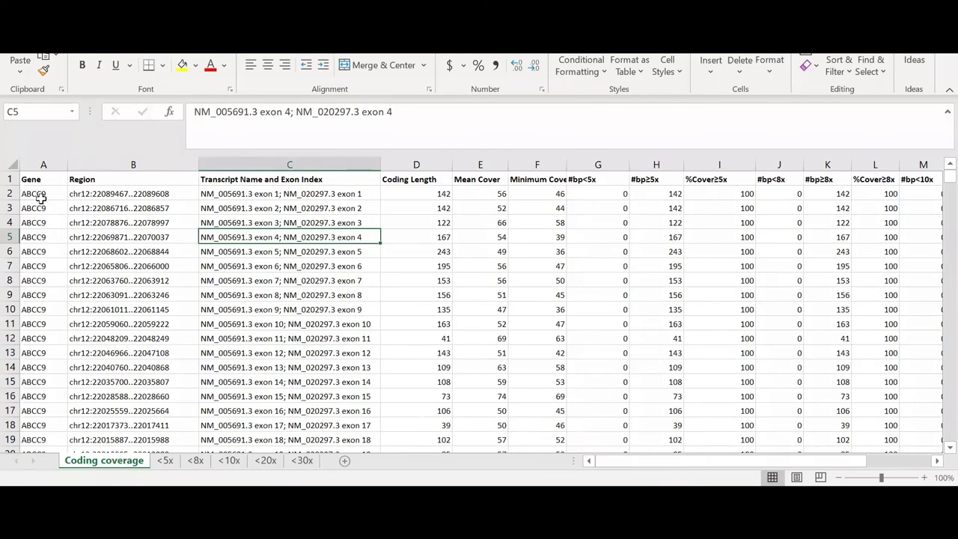
Step: Switch to the coverage workbook in Excel and review the genes listed on the Coding coverage sheet
drag(41, 195, 34, 440)
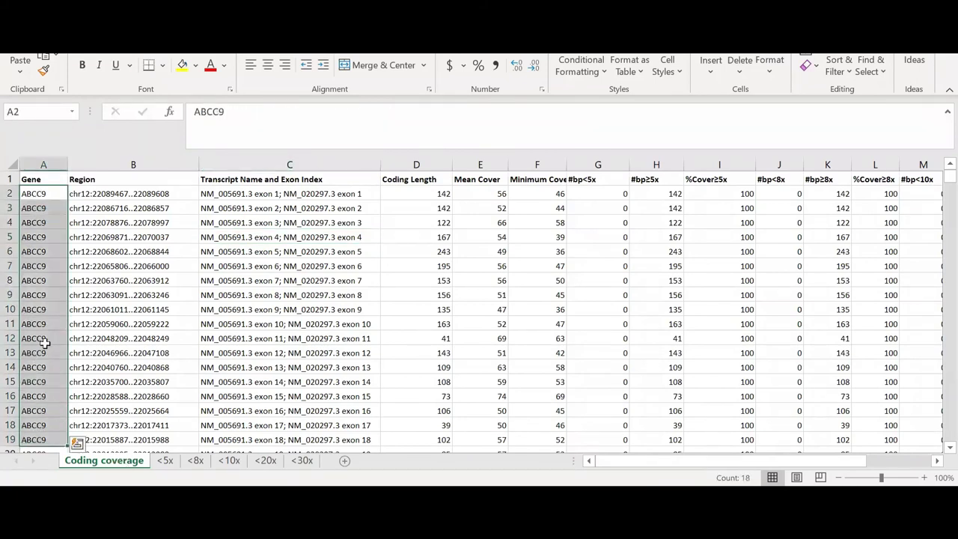
scroll(47, 335, down, 3)
scroll(48, 335, down, 9)
drag(38, 252, 39, 410)
scroll(164, 372, up, 12)
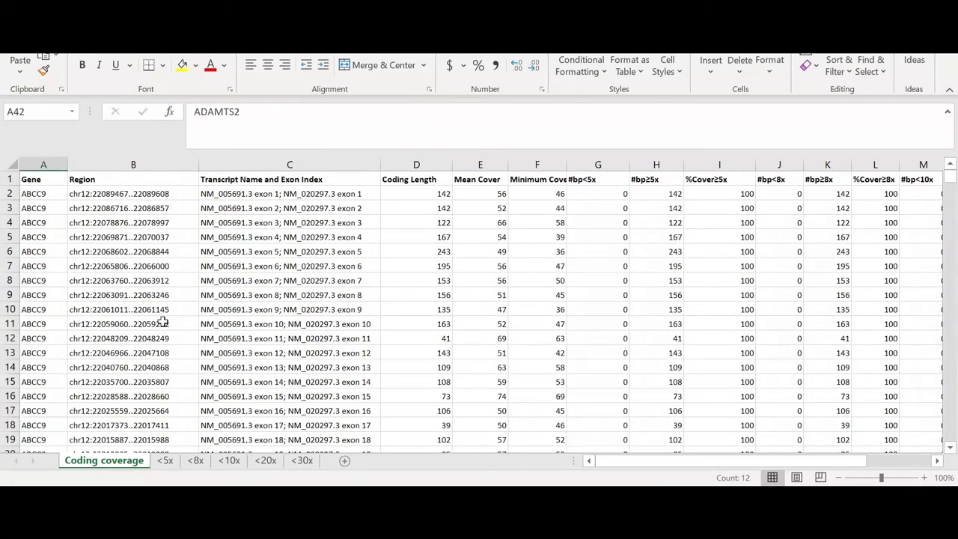
Step: Look through the <5x, <8x and <10x sheets of the coverage workbook and return to the Coding coverage sheet
click(177, 464)
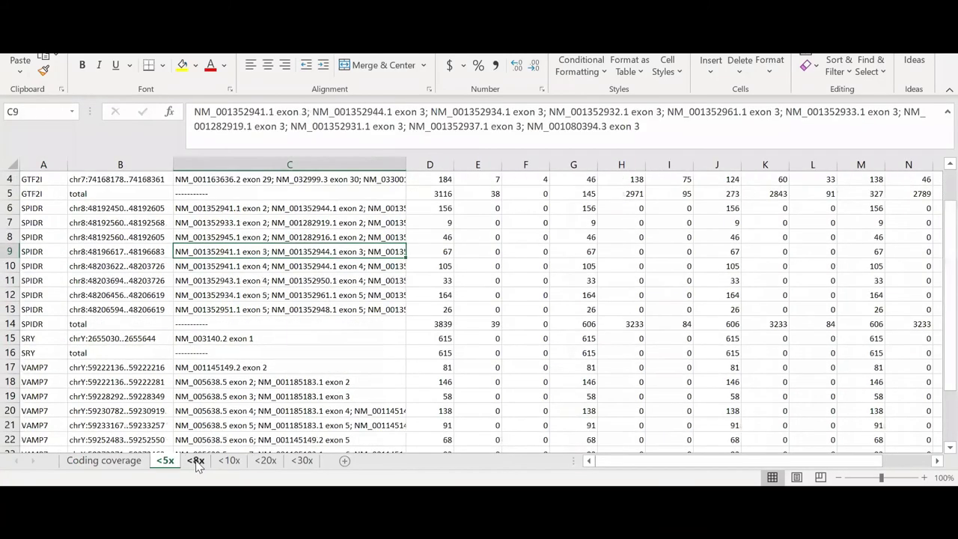
click(196, 461)
click(228, 461)
click(166, 463)
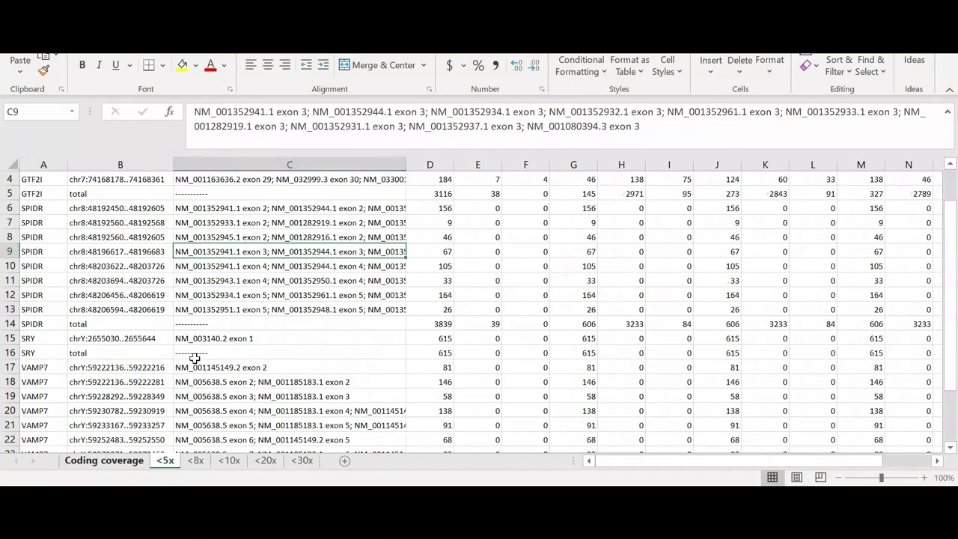
click(123, 463)
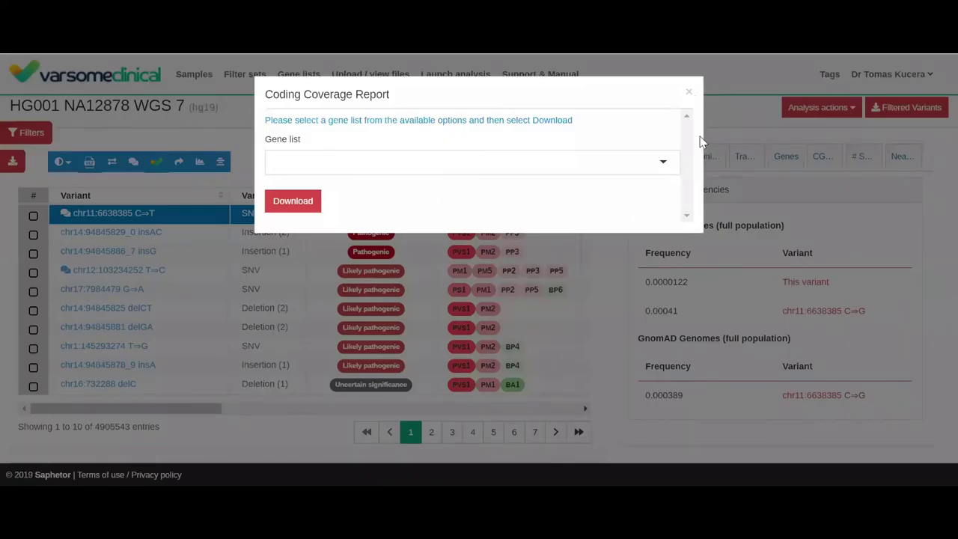
Step: Back in VarSome Clinical, dismiss the Coding Coverage Report dialog and look over the available analysis actions
click(689, 96)
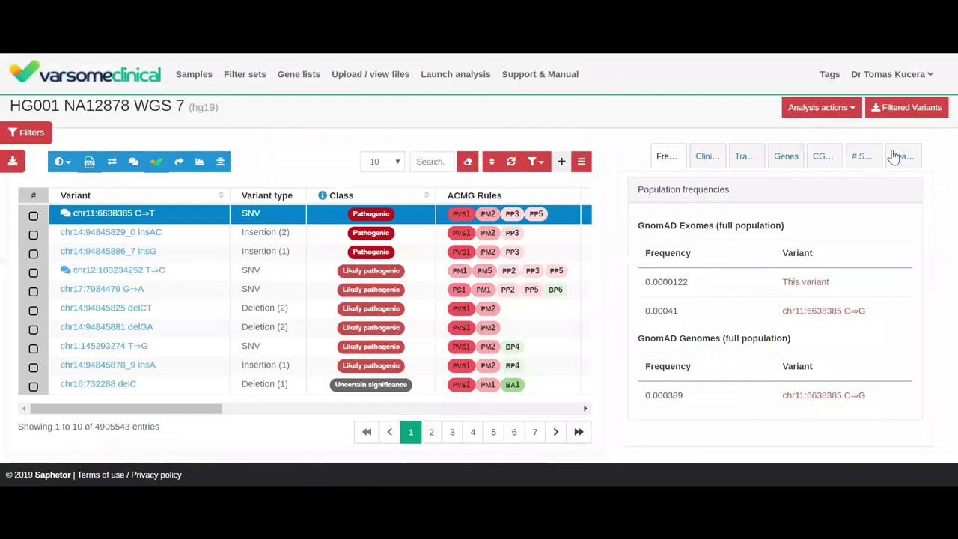
click(837, 116)
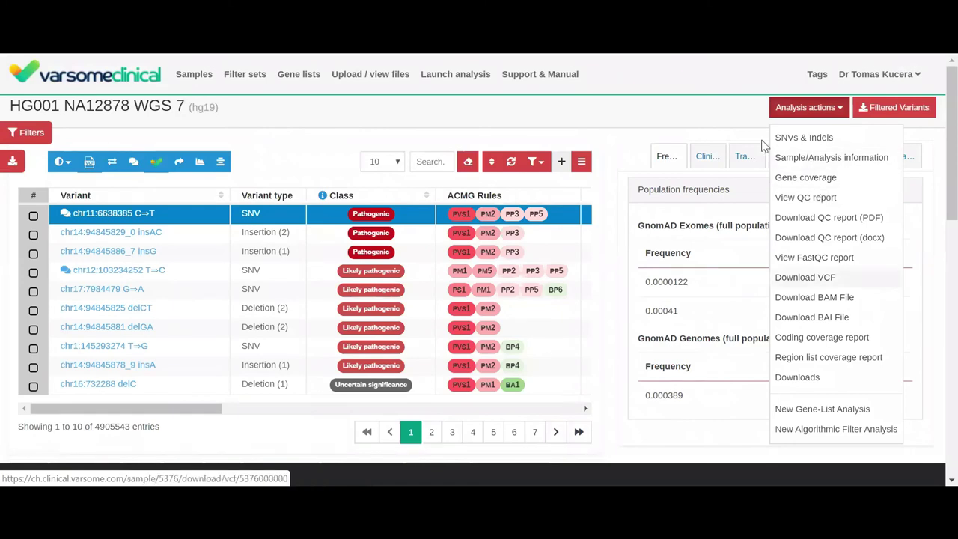
click(667, 262)
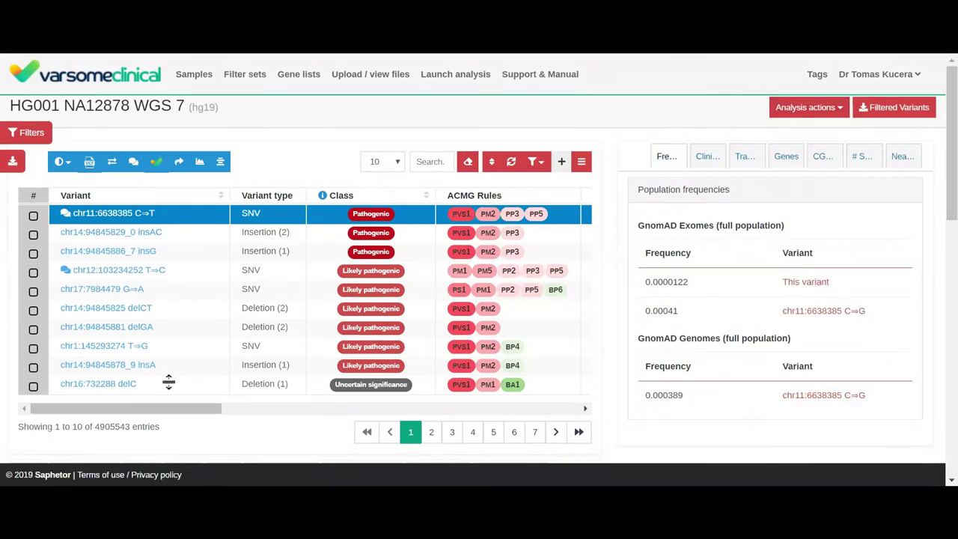
Step: Highlight the total number of variant entries and start creating a new filter set for this analysis
double_click(115, 426)
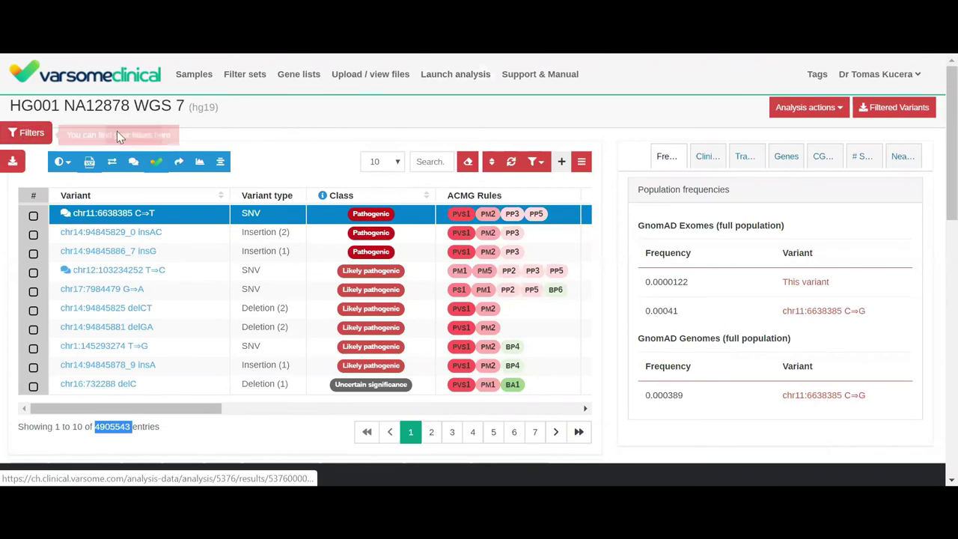
click(36, 133)
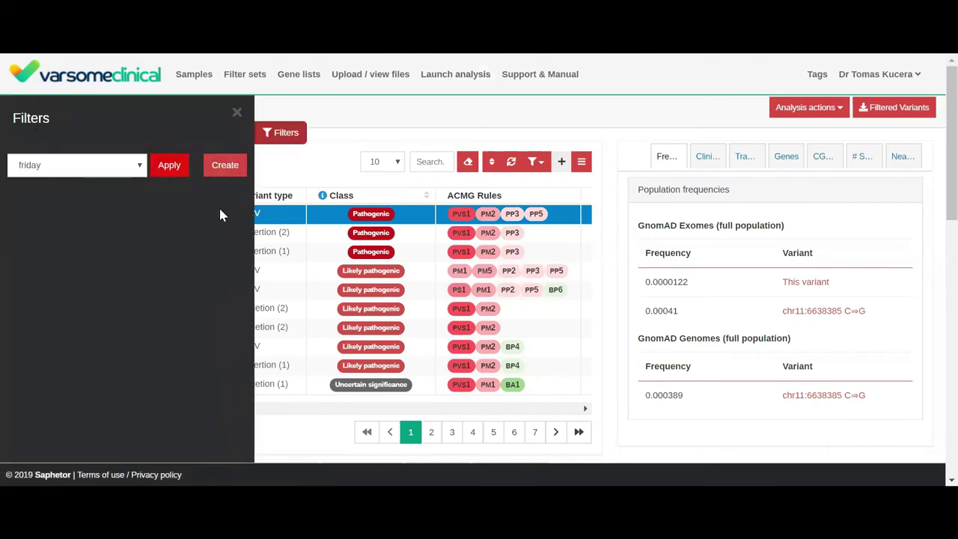
click(217, 168)
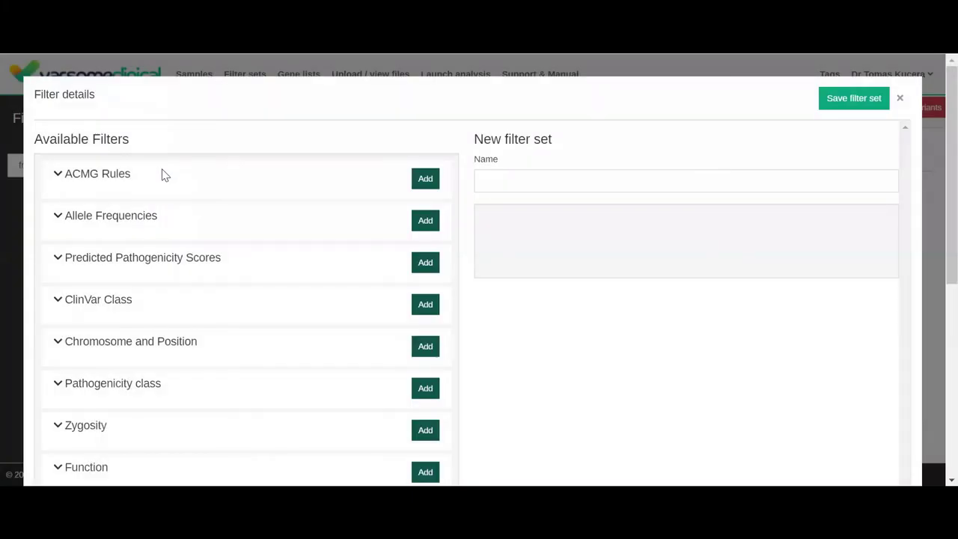
Step: Look over the options of the ACMG Rules, Allele Frequencies and Predicted Pathogenicity Scores filters, collapsing each one again
click(114, 180)
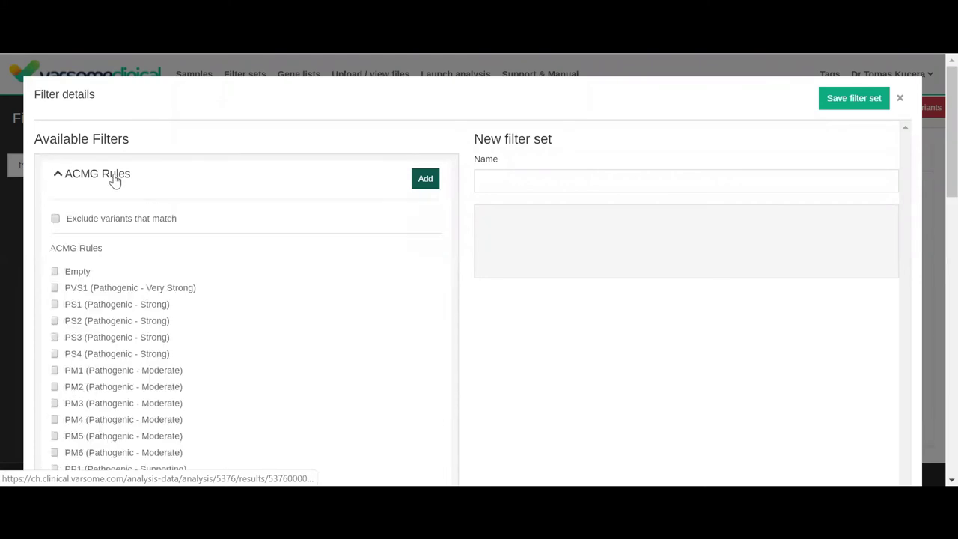
click(113, 180)
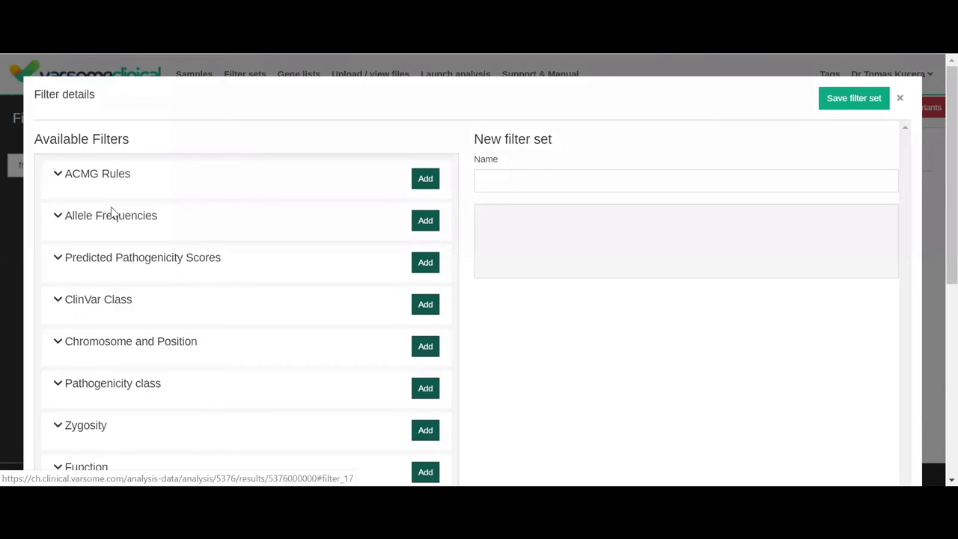
click(112, 218)
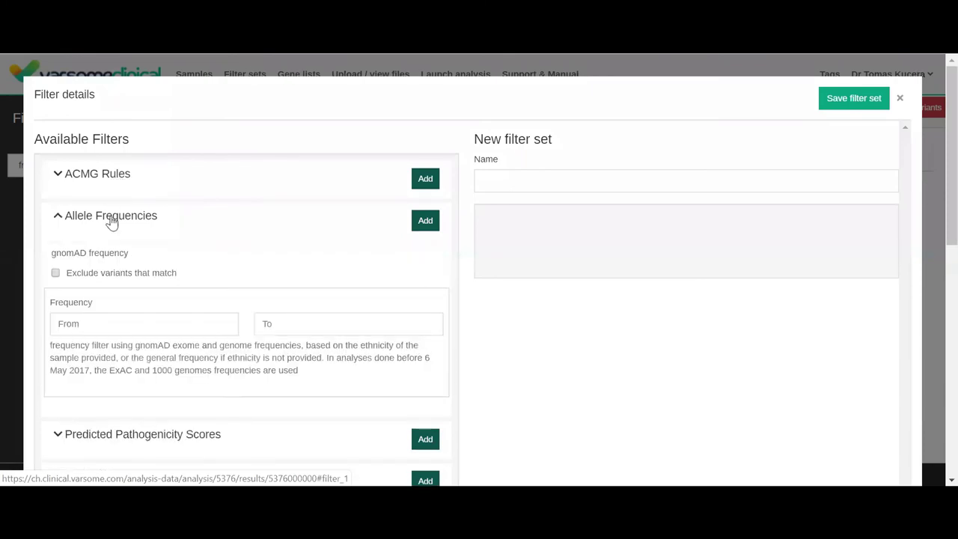
click(111, 219)
scroll(116, 205, down, 1)
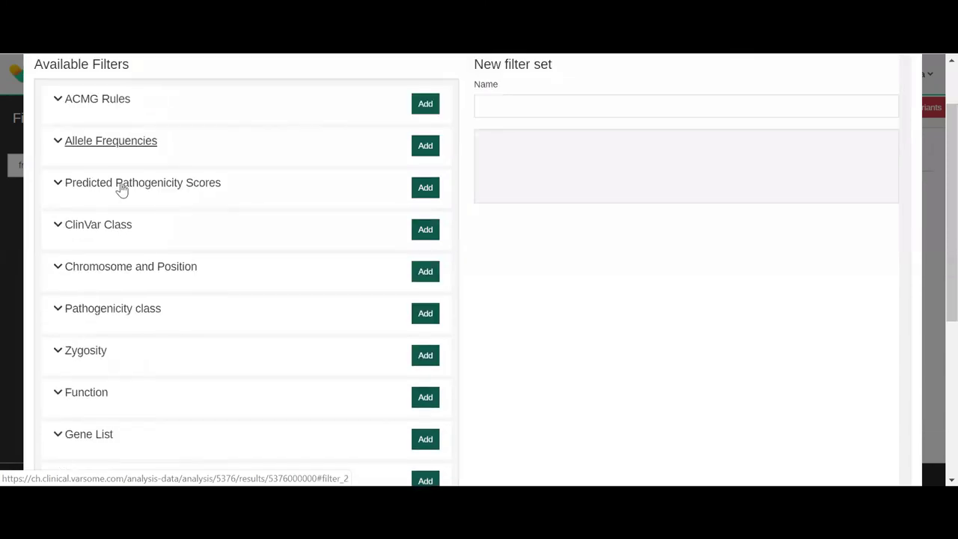
click(121, 189)
click(121, 189)
Step: Examine the options of the ClinVar Class, Chromosome and Position, and Pathogenicity class filters, collapsing each one again
click(92, 230)
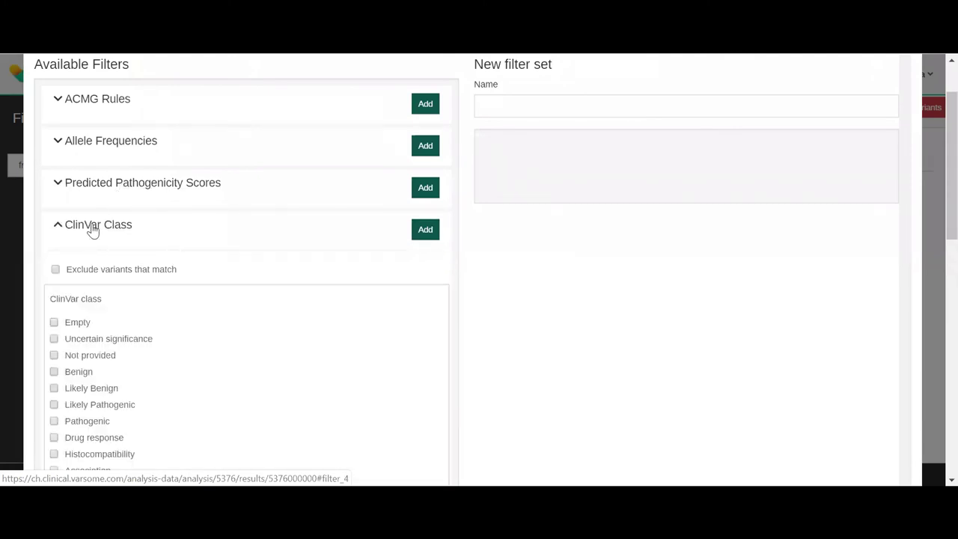
click(91, 229)
scroll(101, 213, down, 1)
click(109, 202)
click(109, 202)
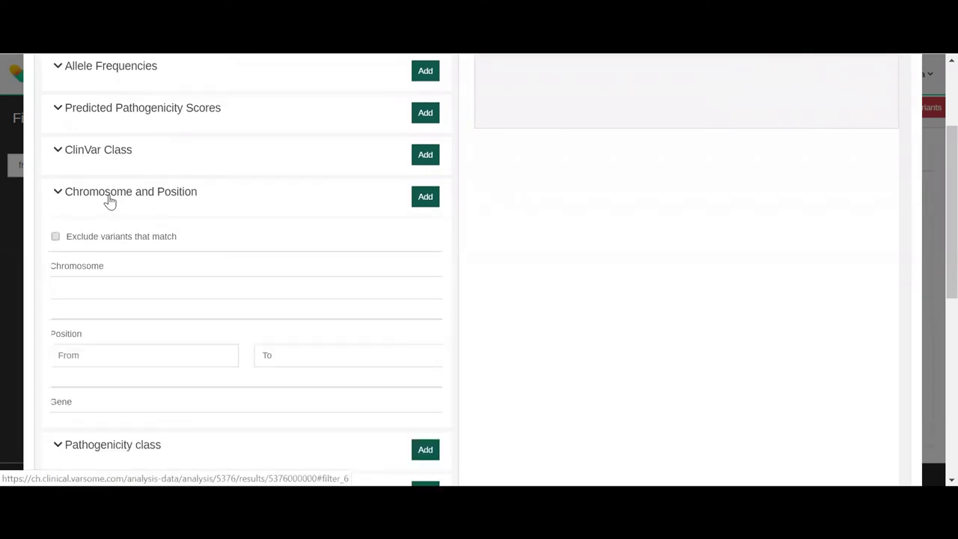
click(97, 240)
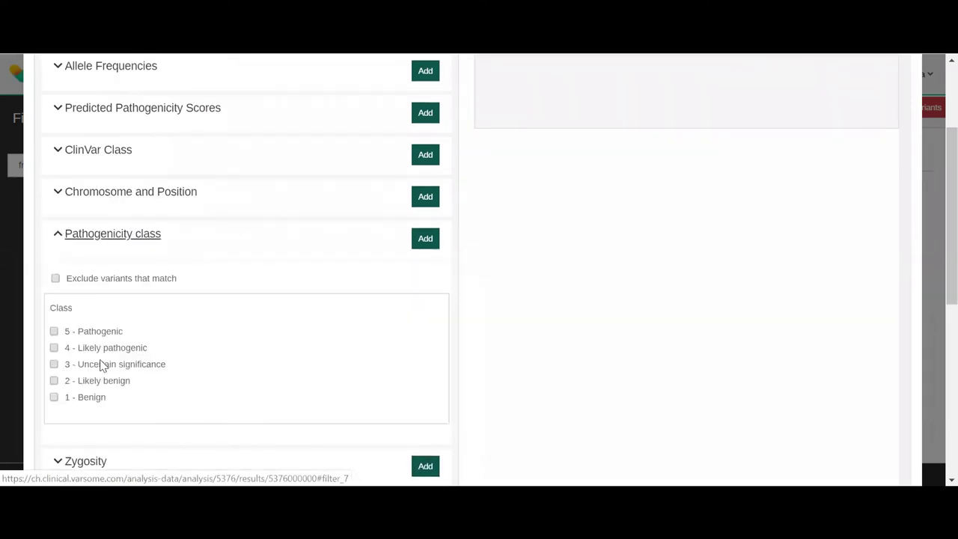
click(114, 241)
Step: Review the Zygosity filter and the Function filter, including its coding impact options, and collapse both
scroll(112, 243, down, 1)
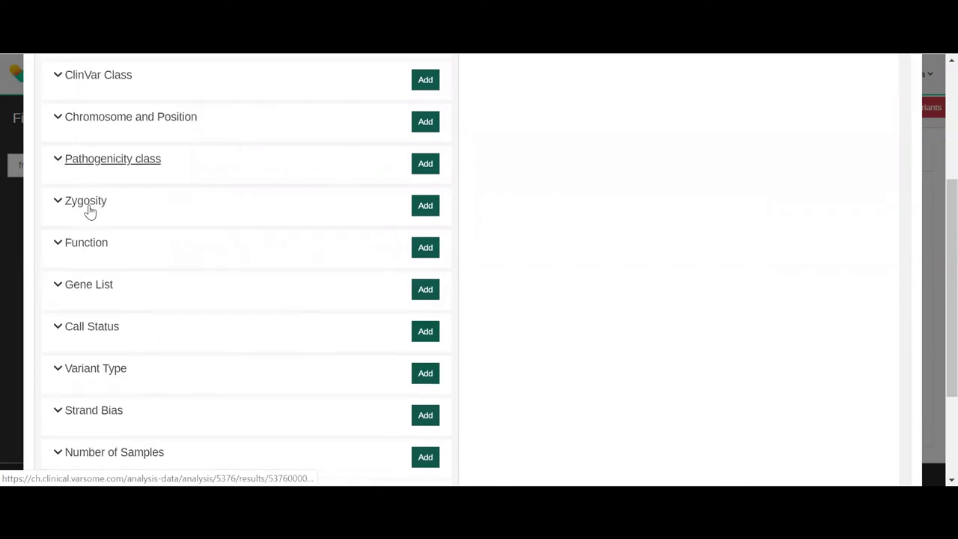
click(89, 211)
click(89, 212)
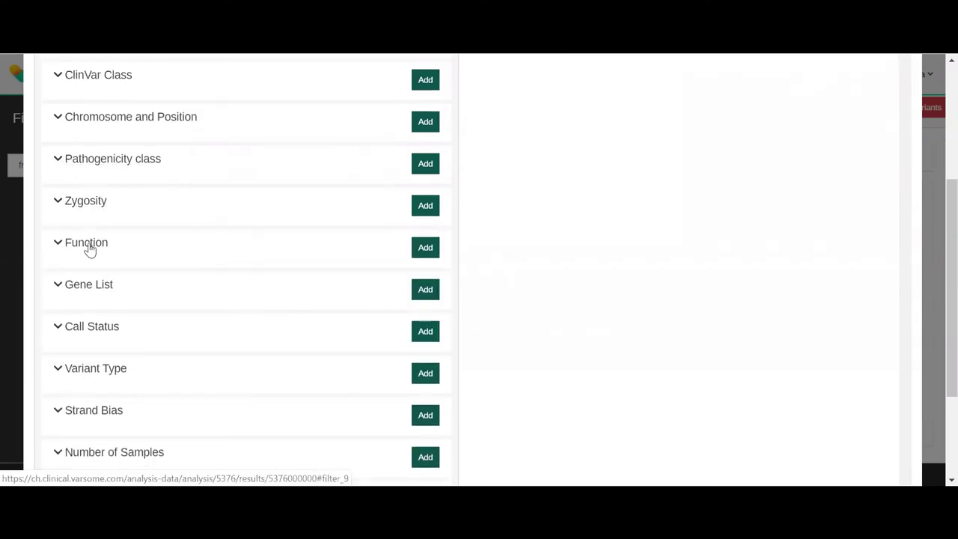
click(89, 249)
scroll(94, 322, down, 1)
scroll(124, 348, down, 2)
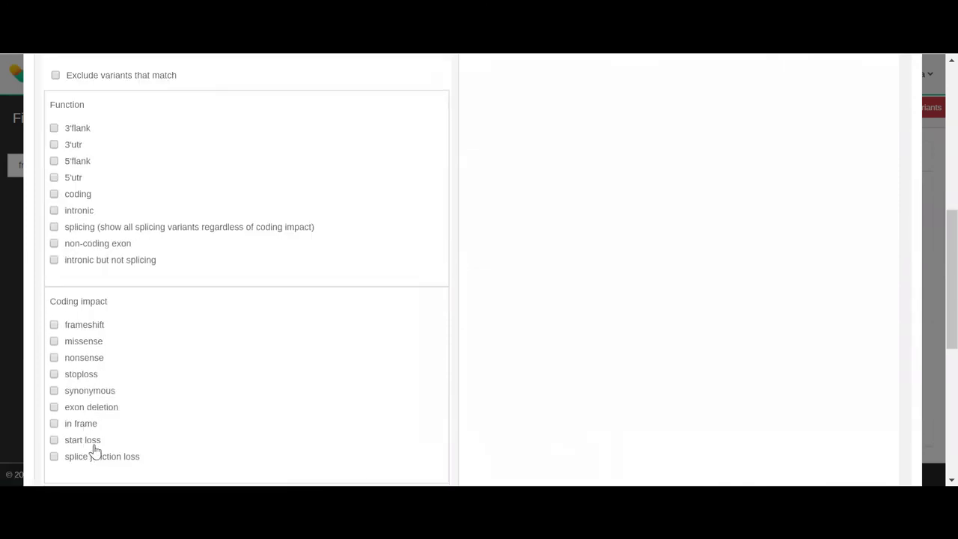
scroll(118, 336, up, 2)
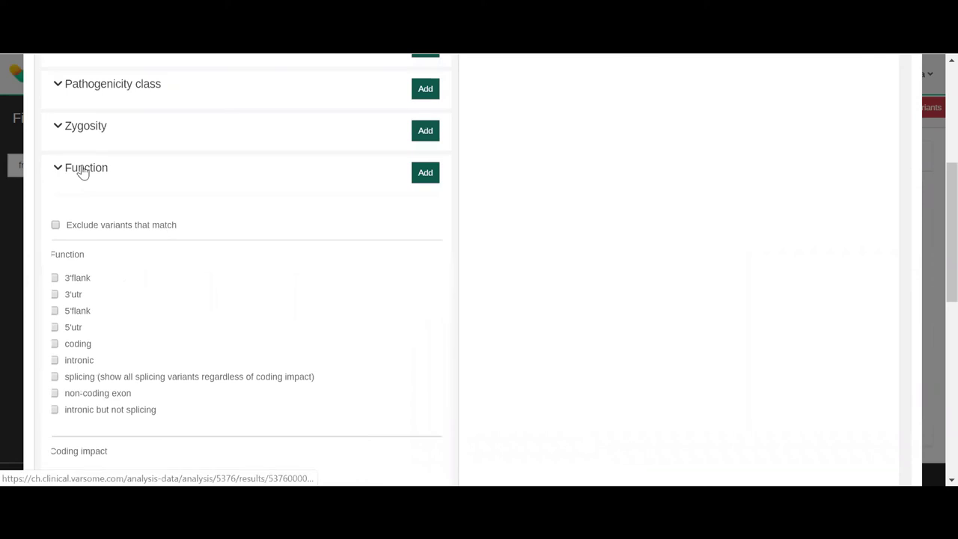
click(83, 172)
Step: View the Gene List filter, collapse it, and examine the call status, allelic balance and coverage options under Call Status
click(86, 212)
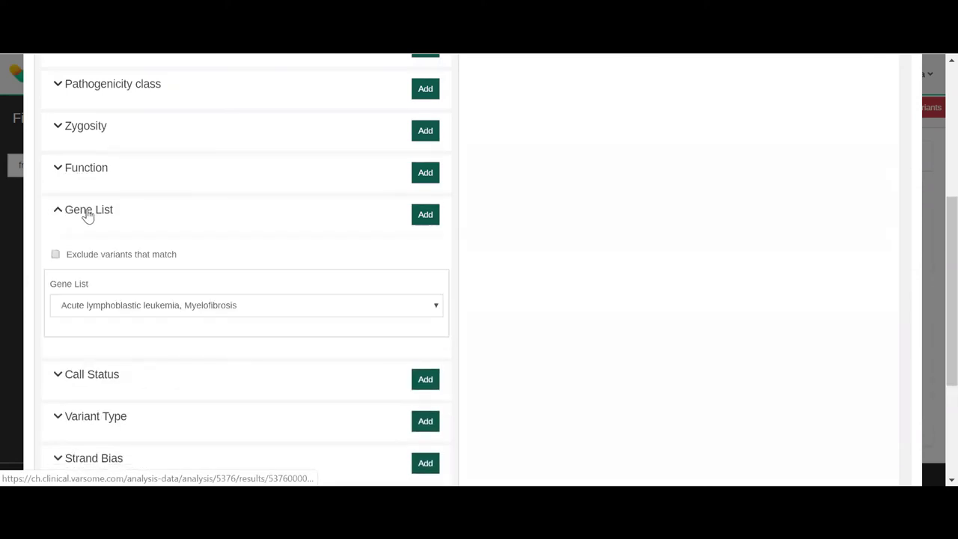
click(88, 215)
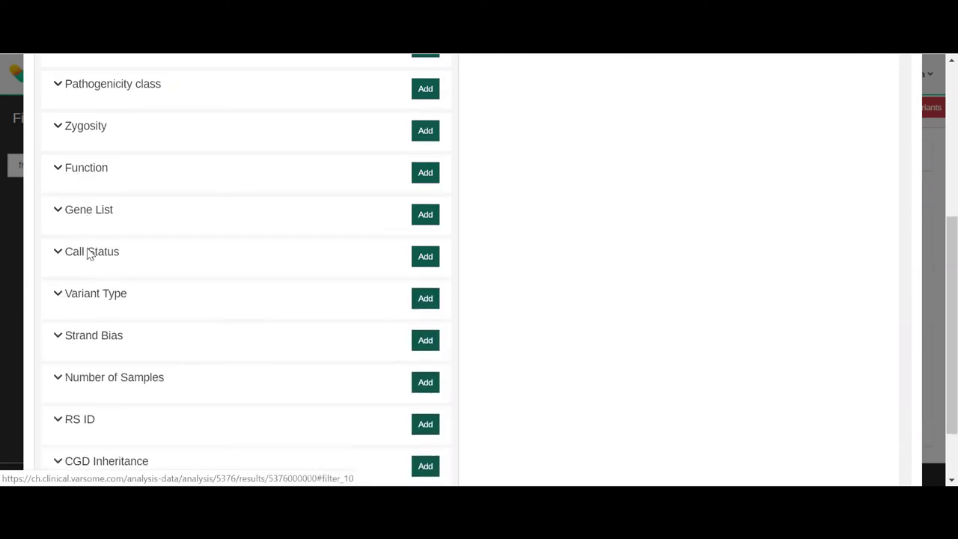
click(85, 254)
scroll(156, 274, down, 1)
scroll(146, 276, down, 1)
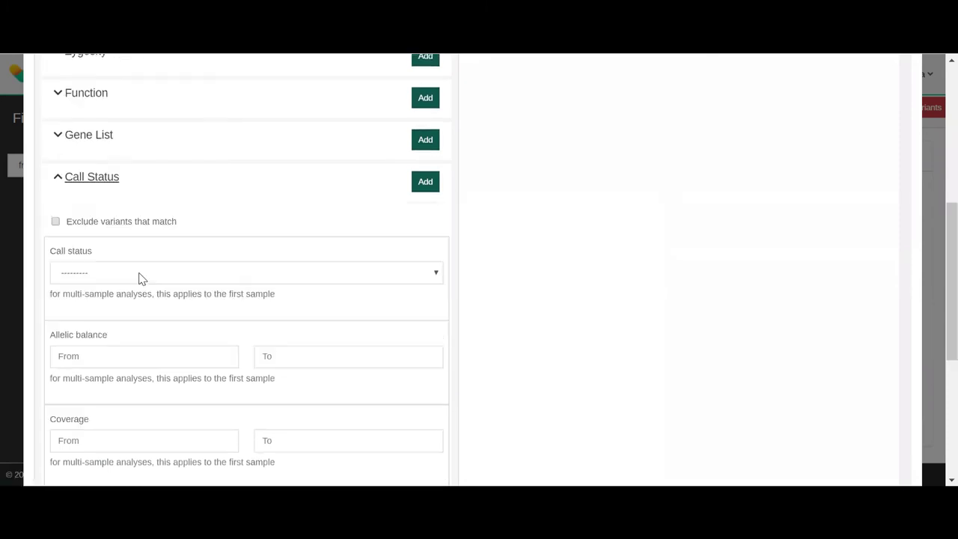